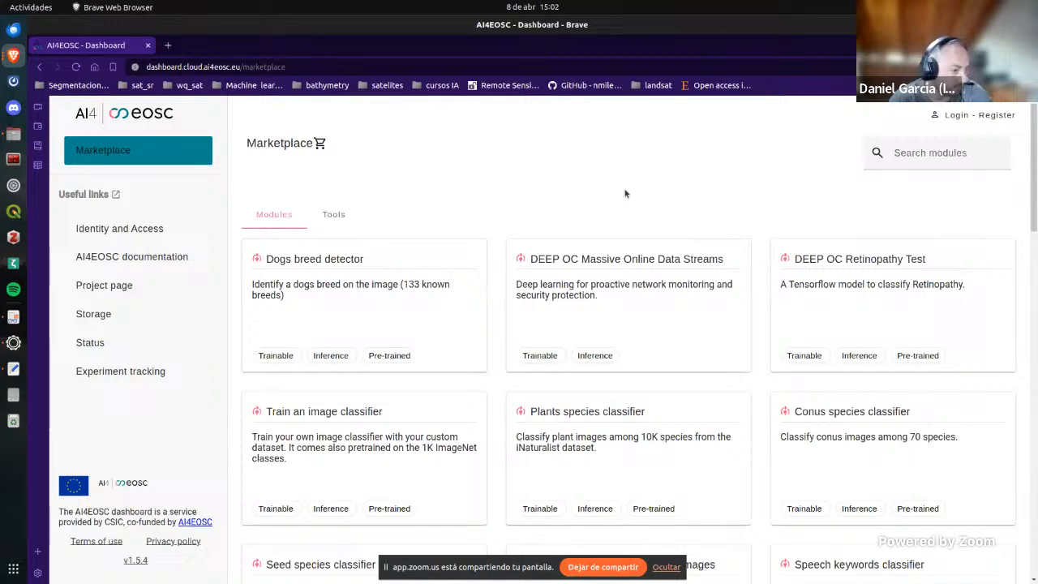
Step: Open the Upscale multispectral satellites images module from the marketplace's module list
scroll(626, 194, down, 1)
scroll(767, 421, down, 5)
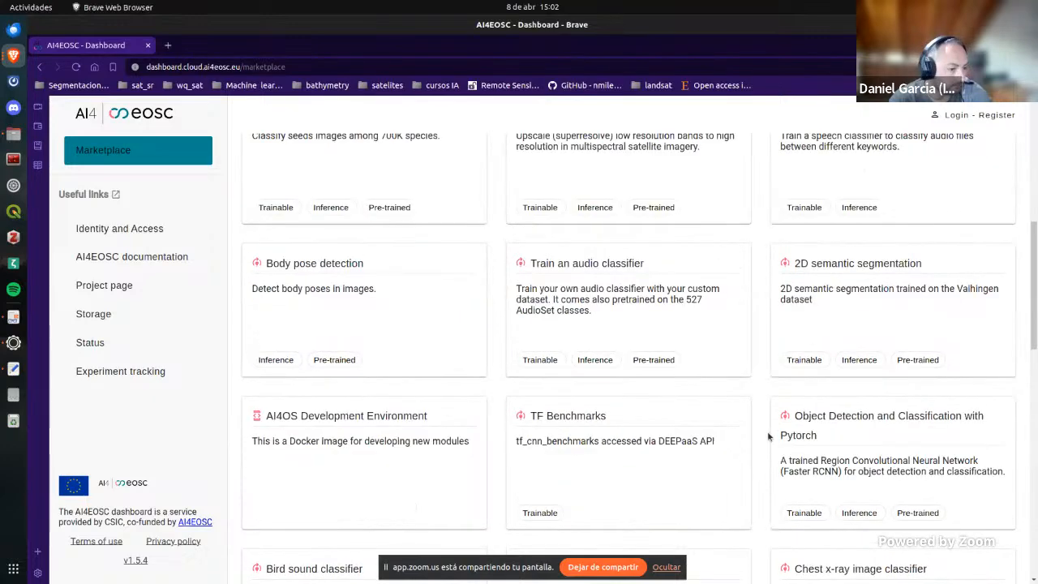
scroll(765, 430, up, 2)
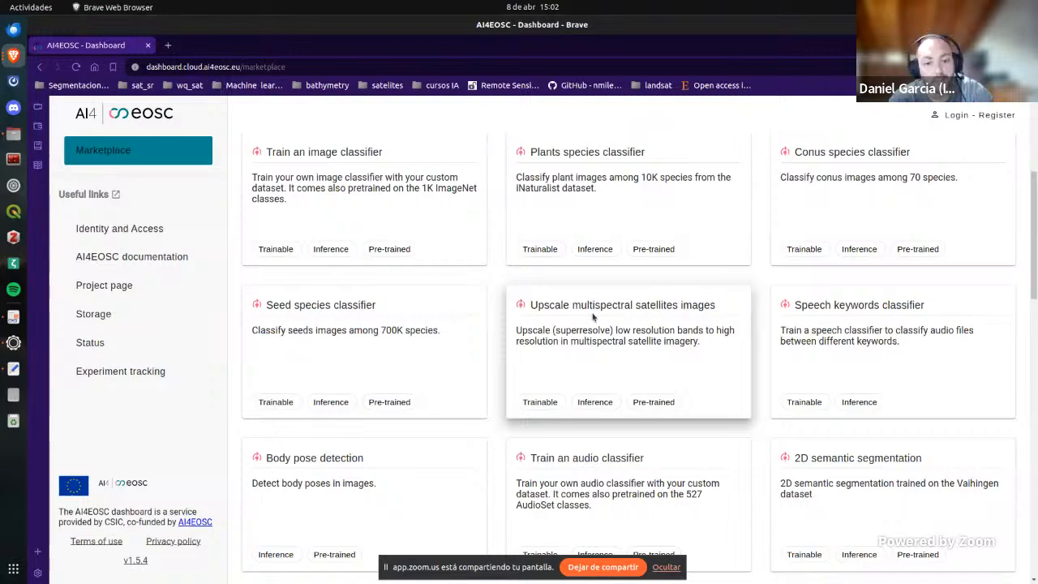
click(629, 308)
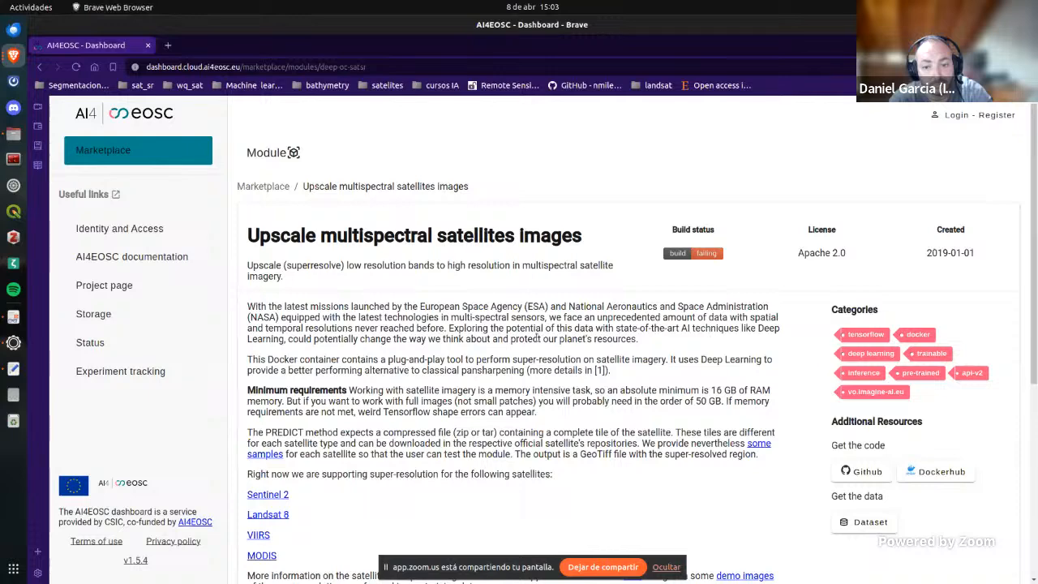
Step: Read the module description, view the linked training section on GitHub, and close that page
scroll(536, 337, down, 1)
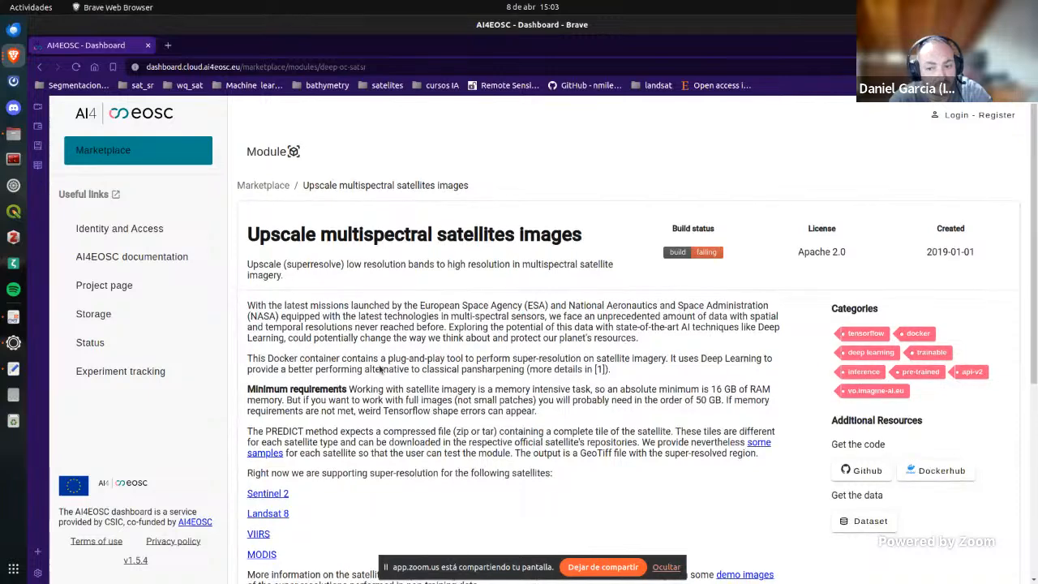
scroll(380, 369, down, 5)
scroll(268, 254, up, 3)
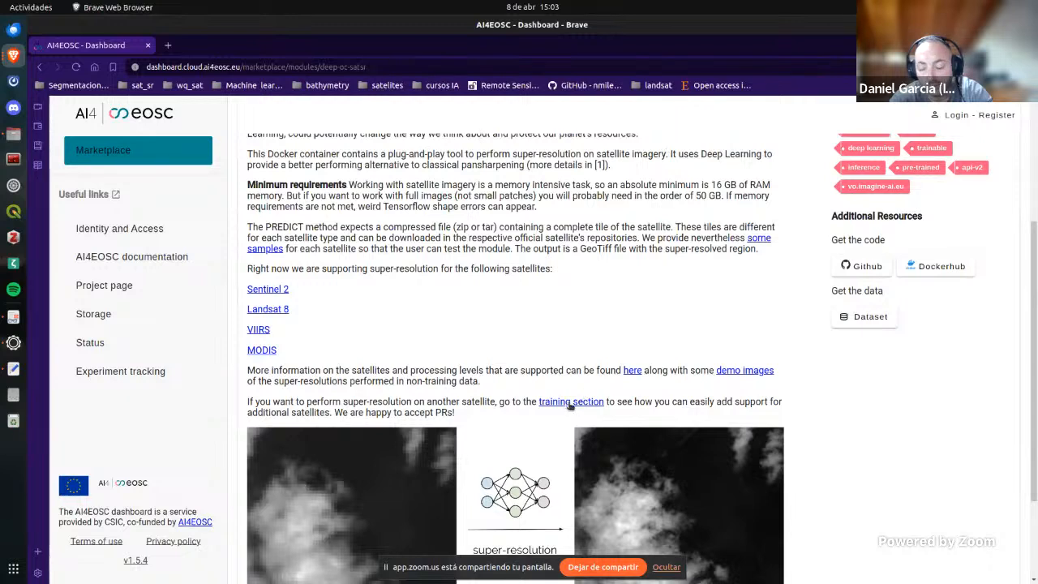
click(570, 406)
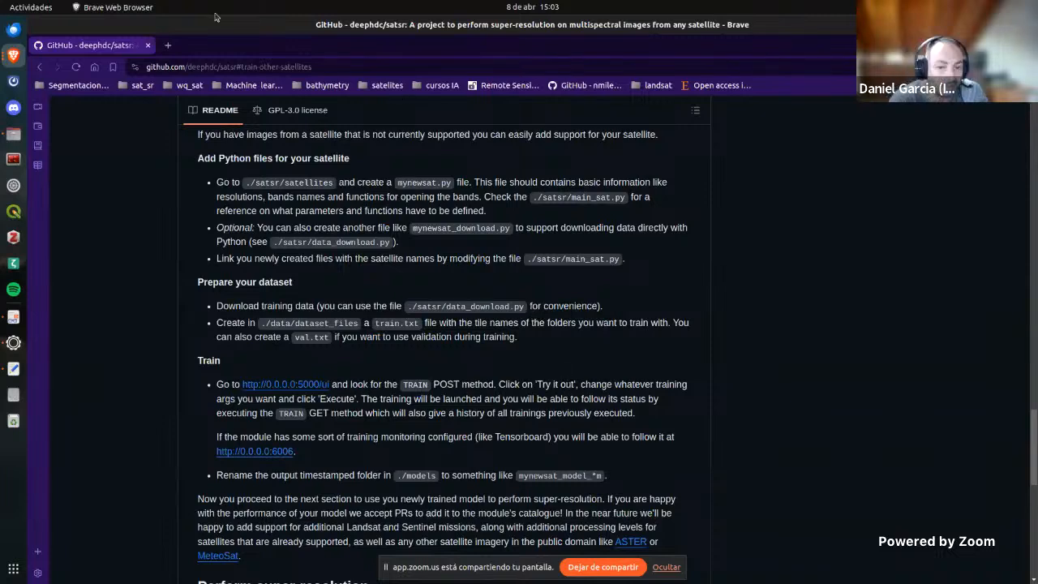
click(148, 46)
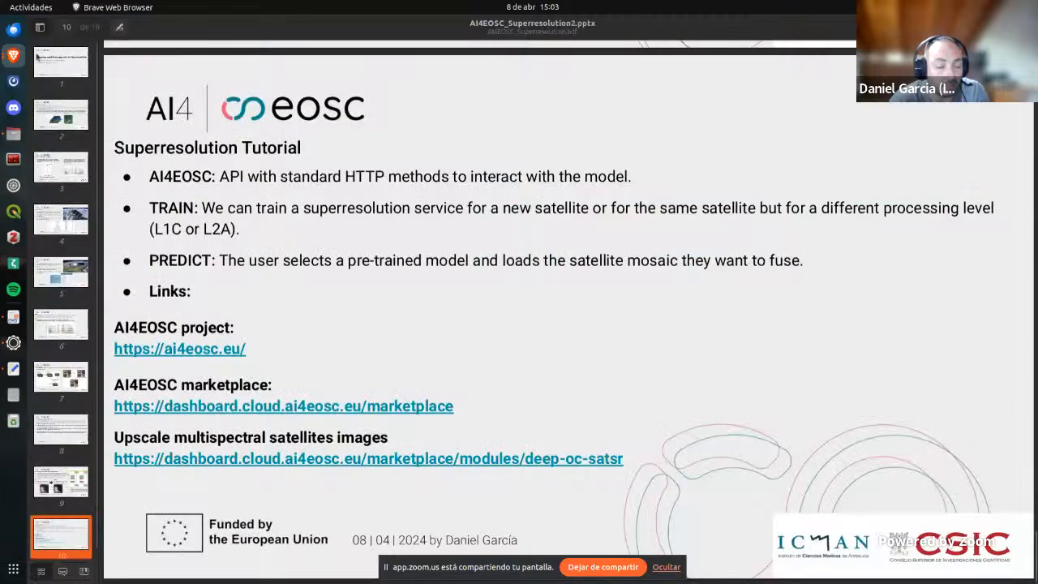
Step: Switch to Brave by opening a new private browser window
click(13, 56)
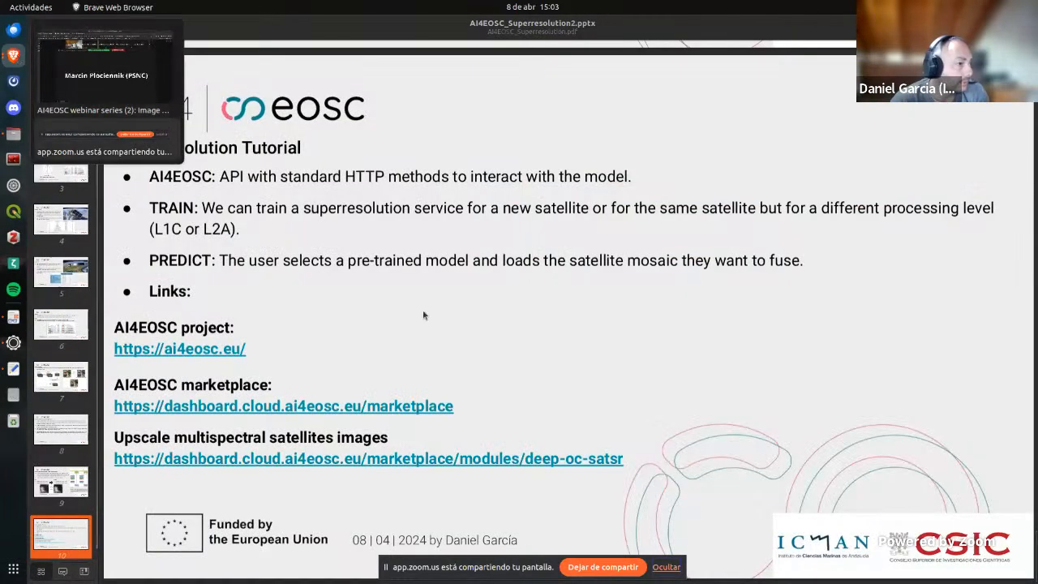
click(426, 343)
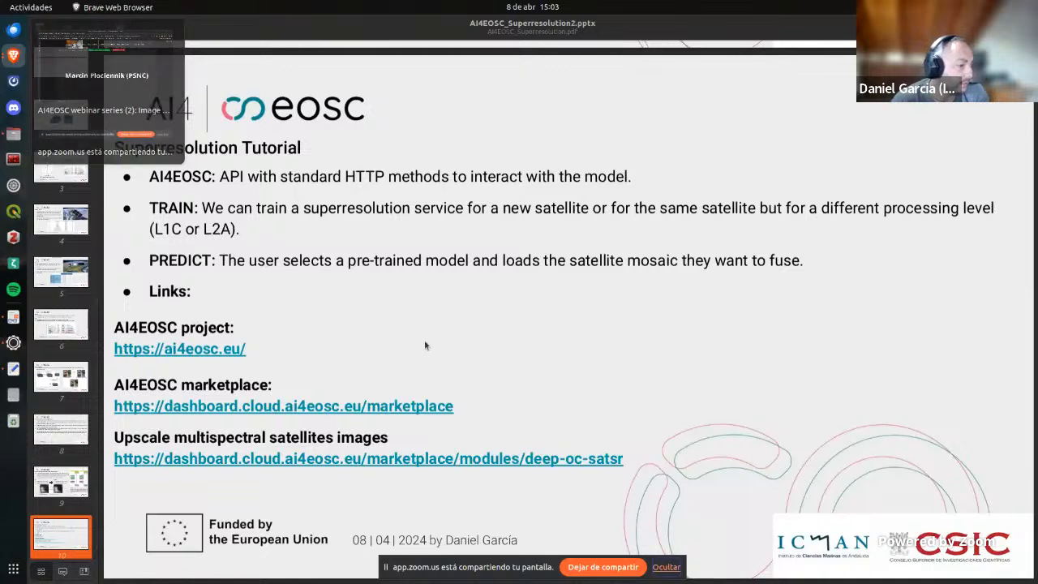
right_click(13, 55)
click(84, 78)
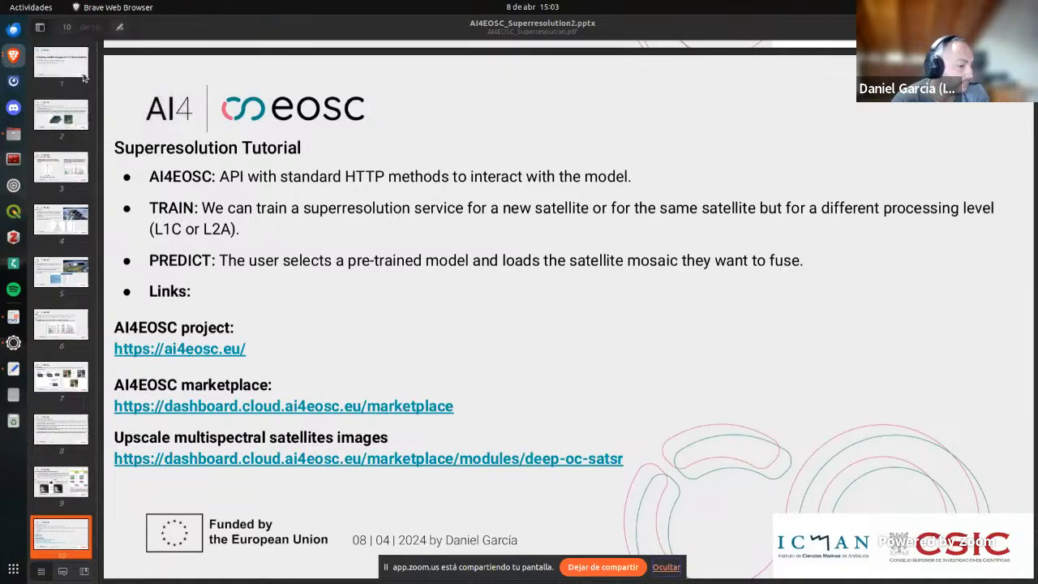
Step: Copy the AI4EOSC marketplace link from the presentation slide and load it in the private Brave window
click(111, 412)
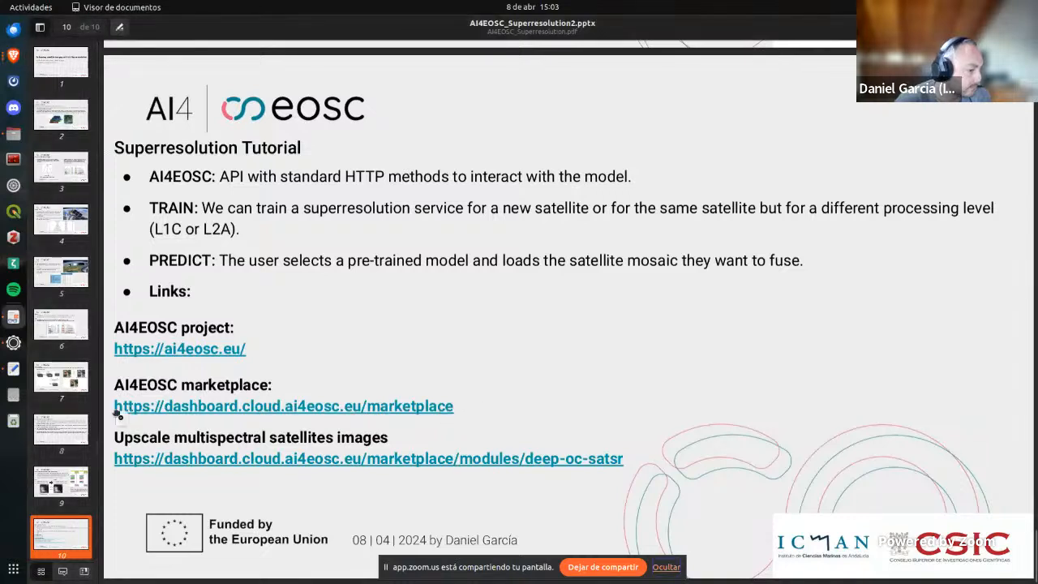
drag(114, 403, 469, 398)
key(ctrl+c)
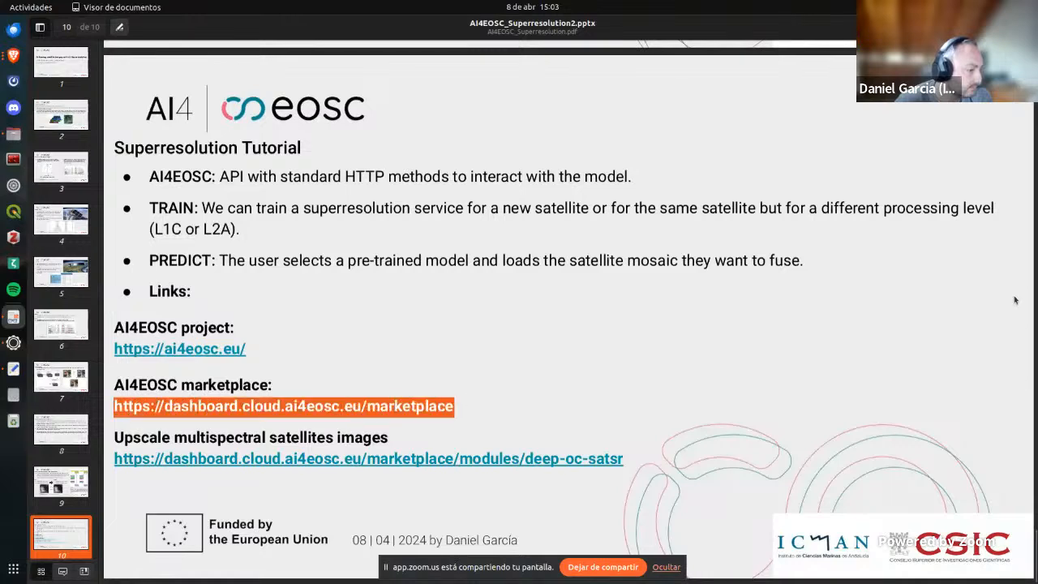
drag(1037, 150, 442, 5)
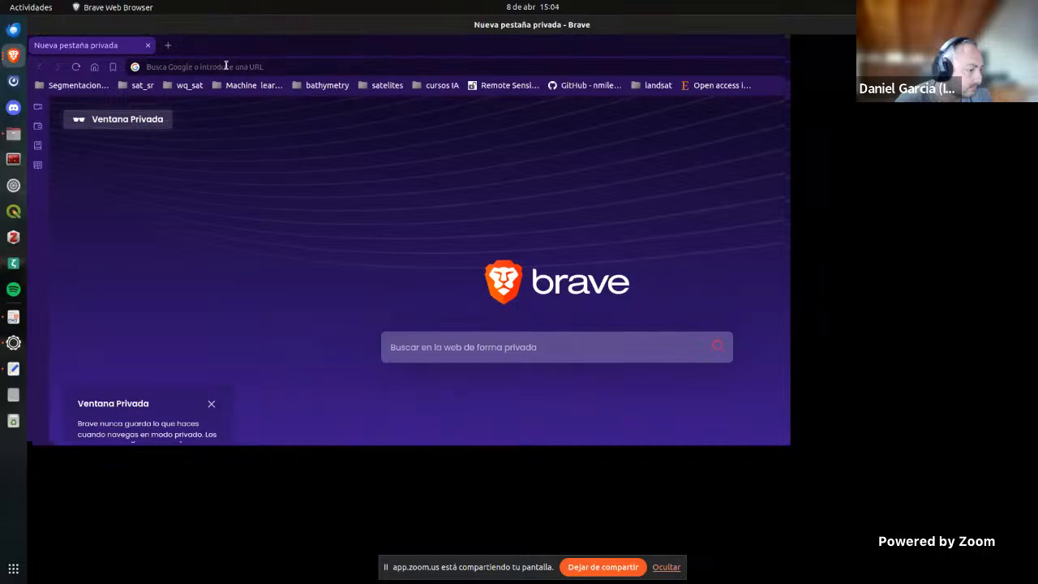
click(226, 66)
key(ctrl+v)
key(Return)
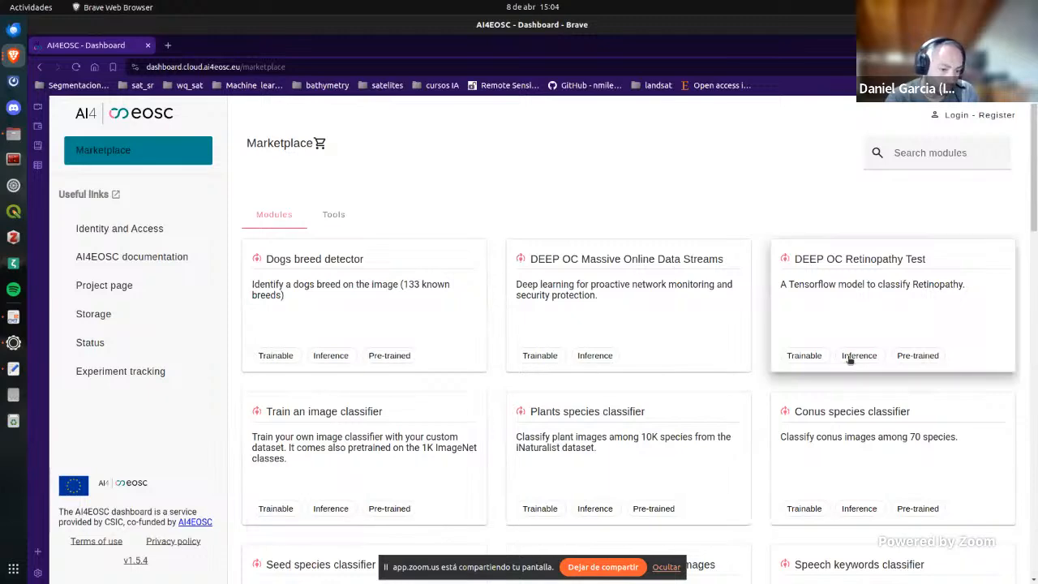
Step: Open the Upscale multispectral satellites images module page and look over its categories and resources
scroll(764, 321, down, 2)
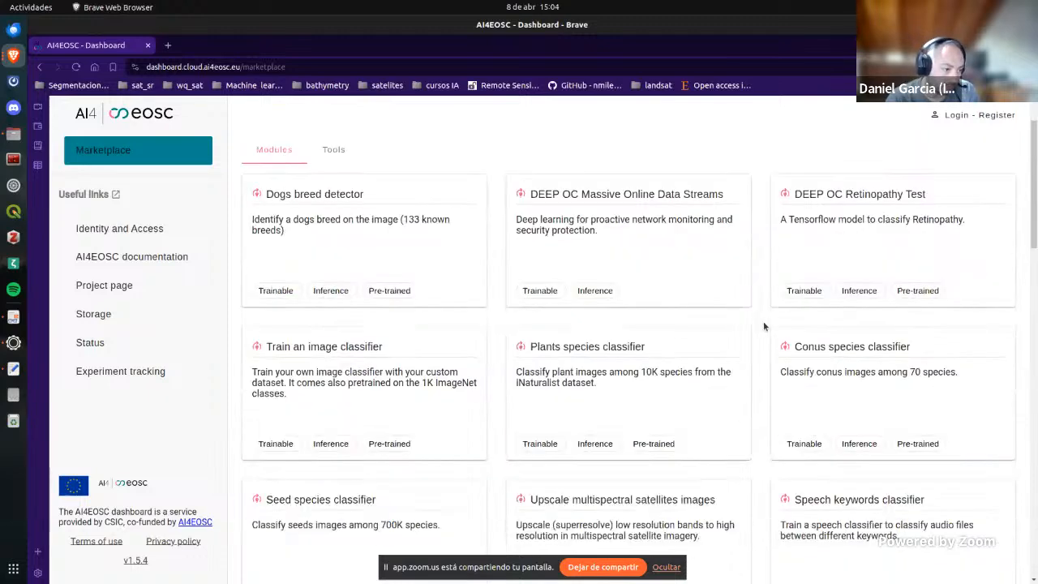
click(634, 503)
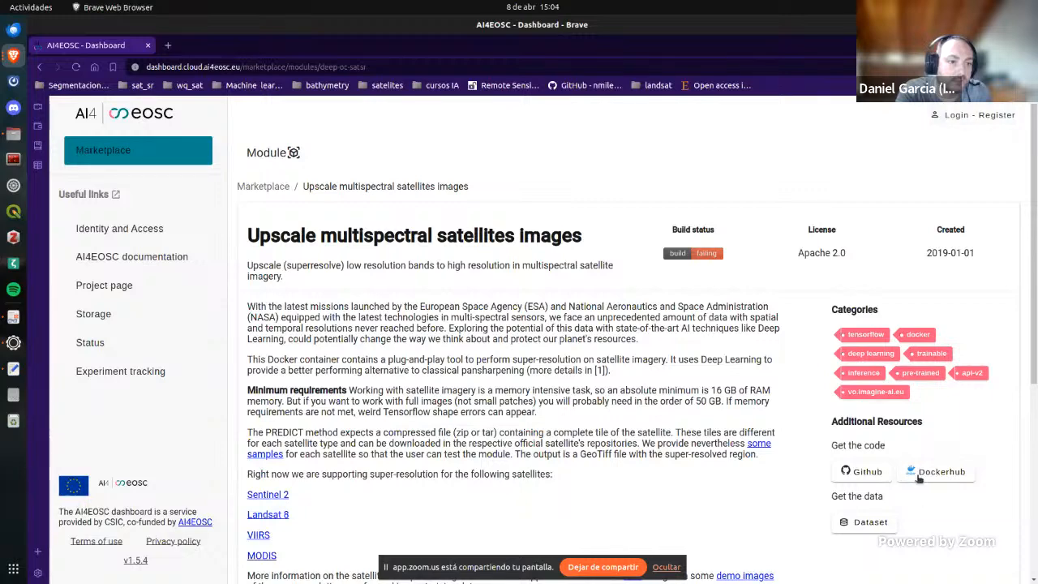
scroll(919, 478, down, 3)
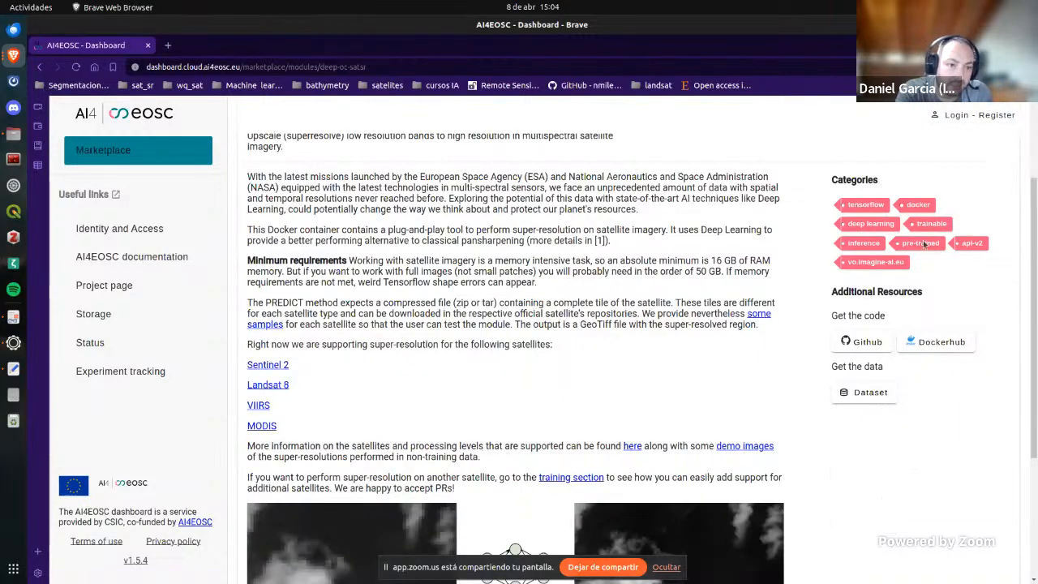
Step: Start the dashboard login and choose CSIC - Consejo Superior de Investigaciones Cientificas as the identity provider
click(953, 118)
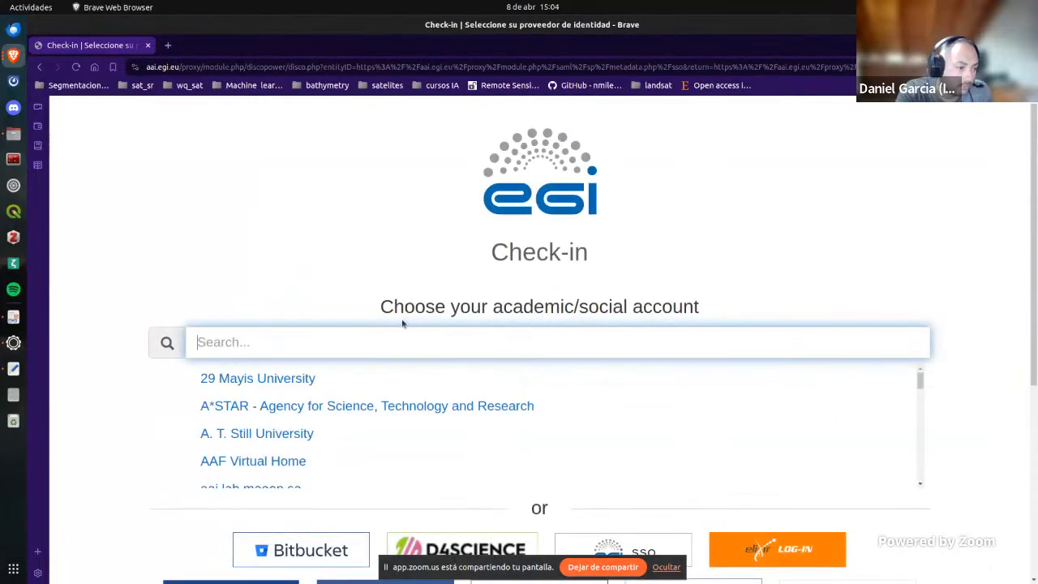
click(393, 337)
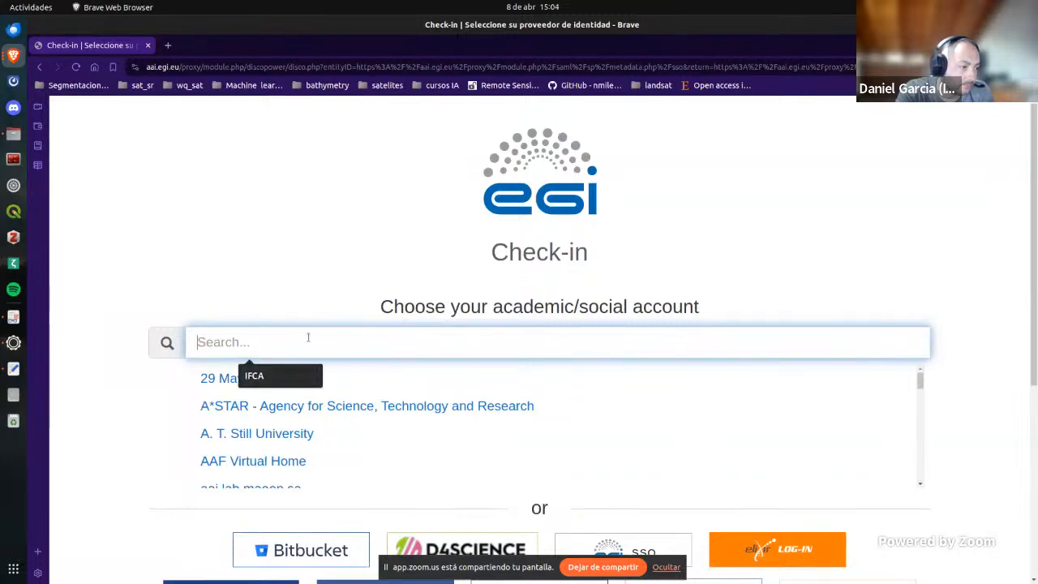
text(CSIC)
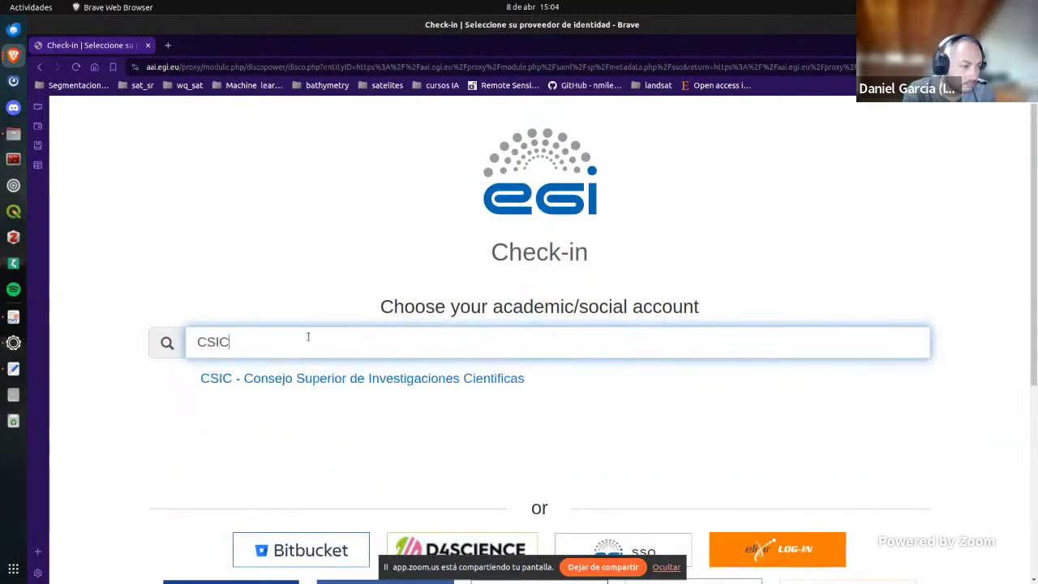
click(297, 382)
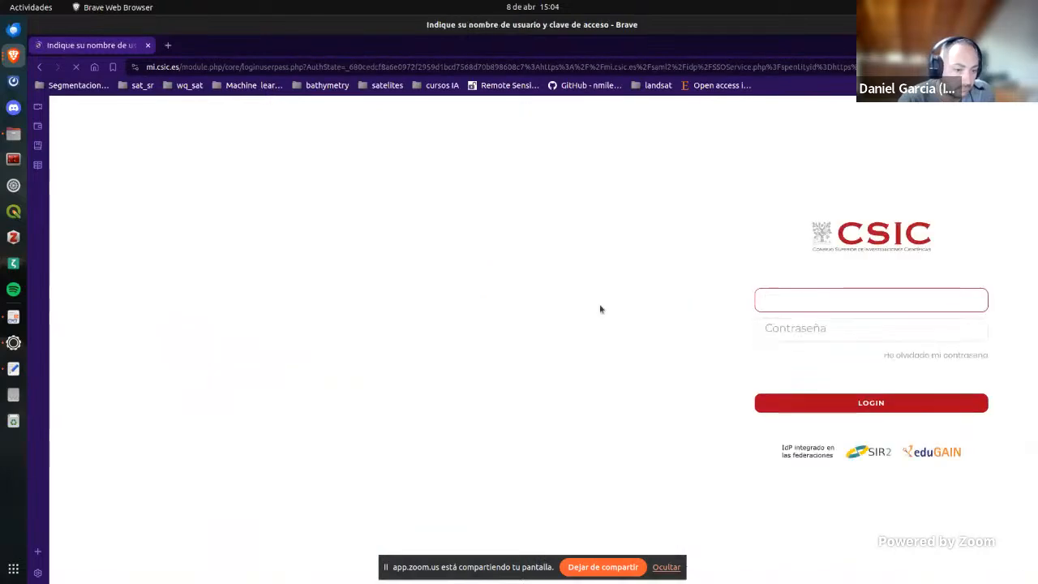
Step: Fill in the saved CSIC username and account password and log in
click(793, 303)
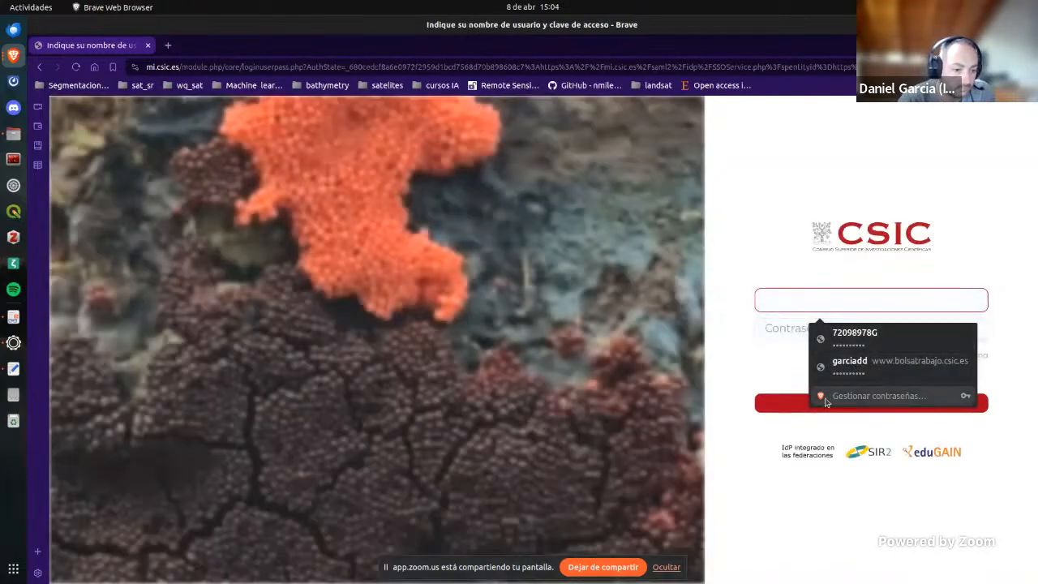
key(Down)
key(Return)
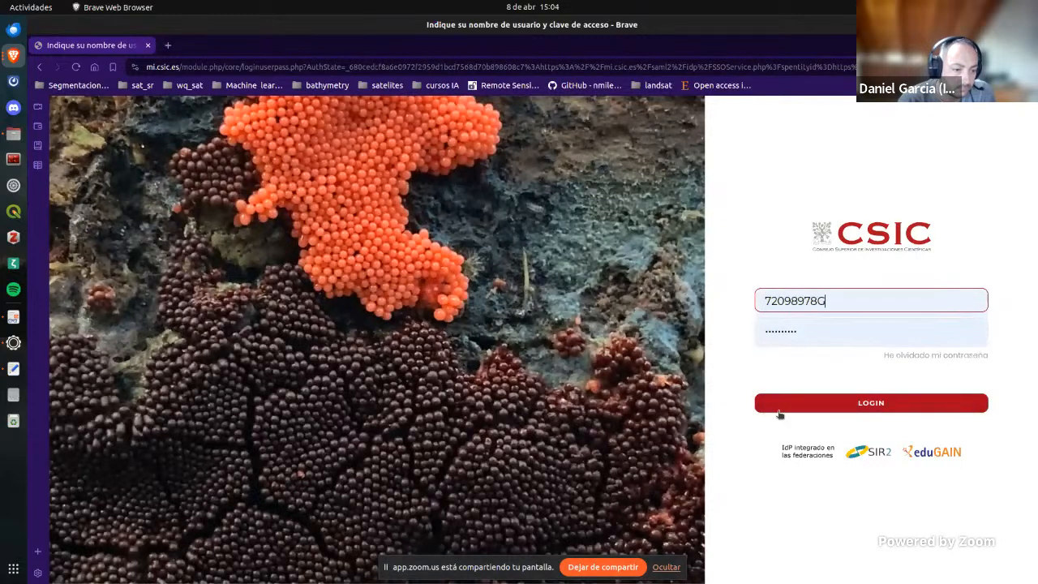
click(780, 404)
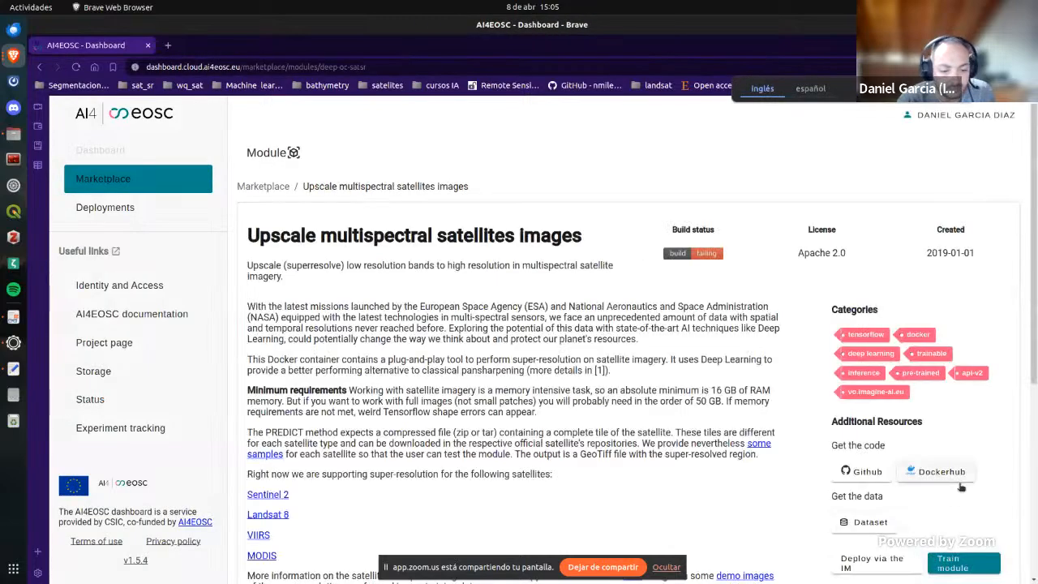
Step: Start the training configuration for the module, set the deployment title to AI4EOSC, and proceed to the hardware configuration
scroll(961, 487, down, 2)
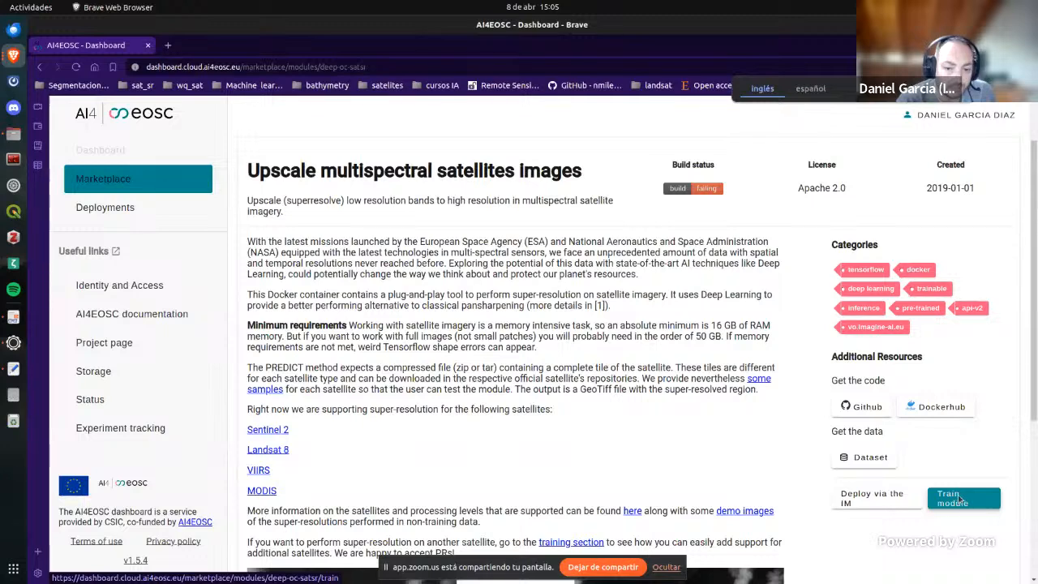
click(959, 499)
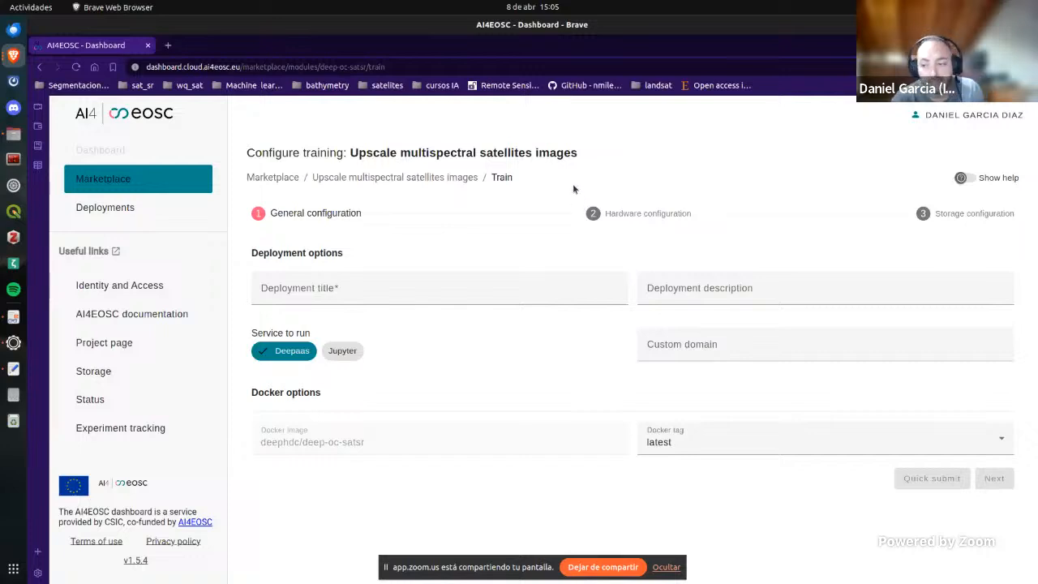
click(401, 292)
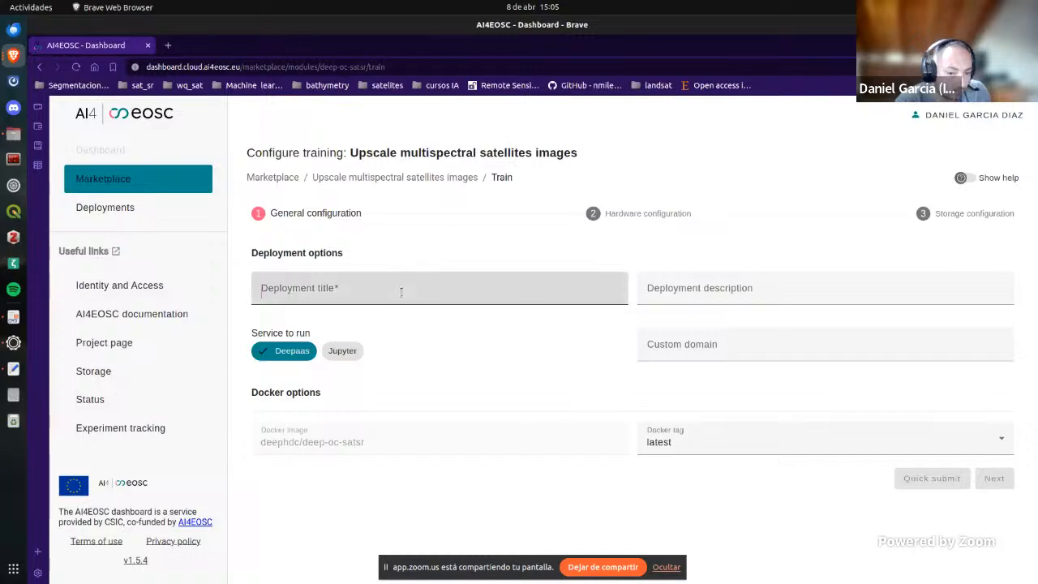
text(AI4)
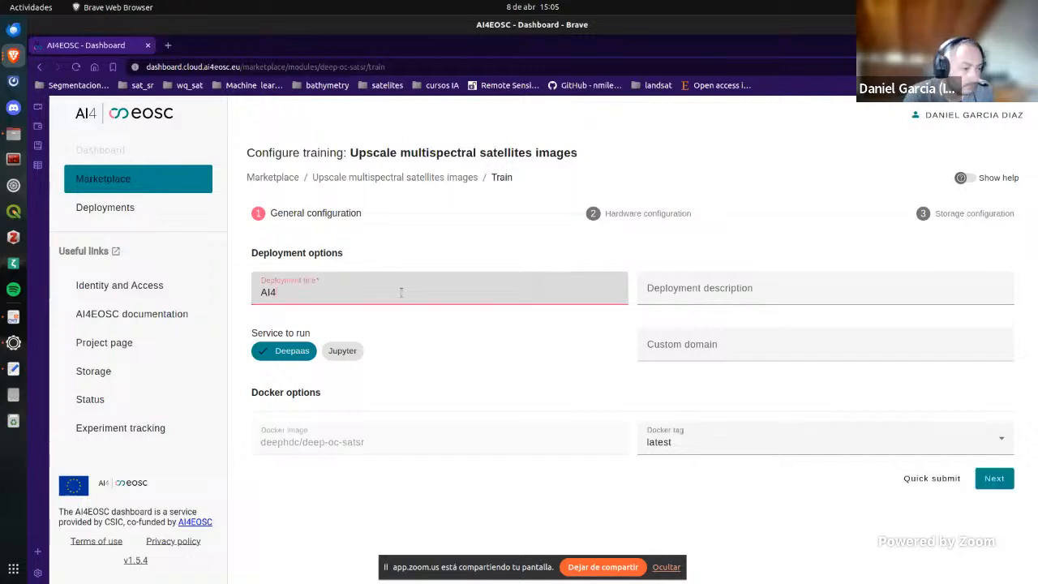
text(EOSC)
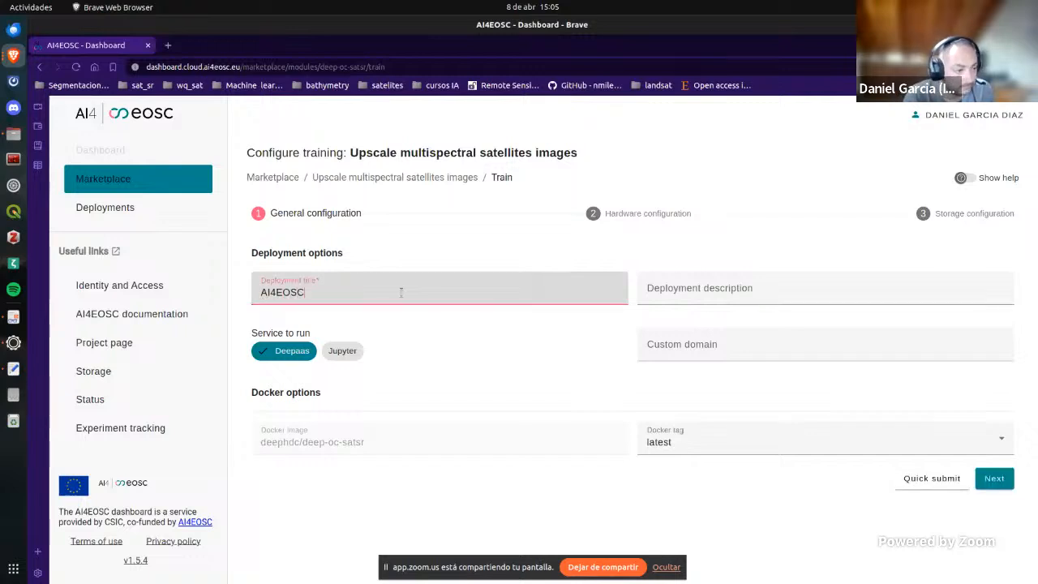
click(994, 479)
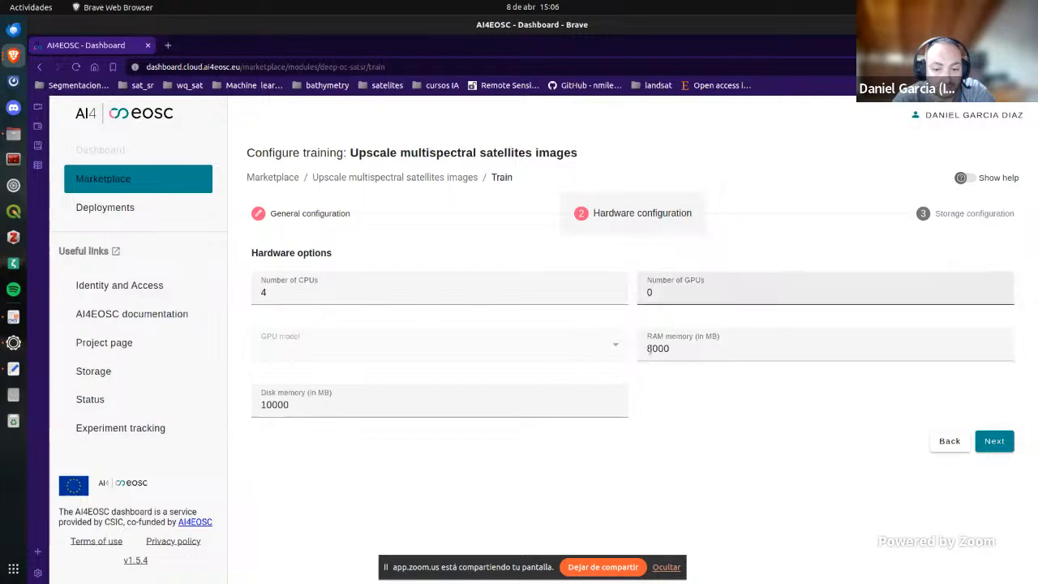
Step: Set the RAM memory to 16000 MB and the number of CPUs to 8, and proceed to the storage configuration
click(826, 349)
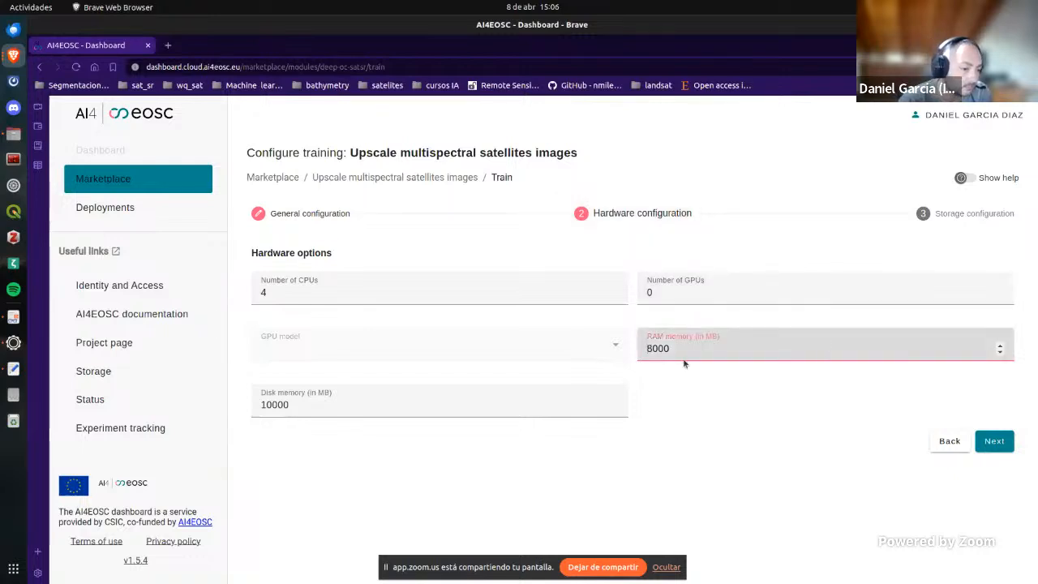
key(BackSpace)
text(16)
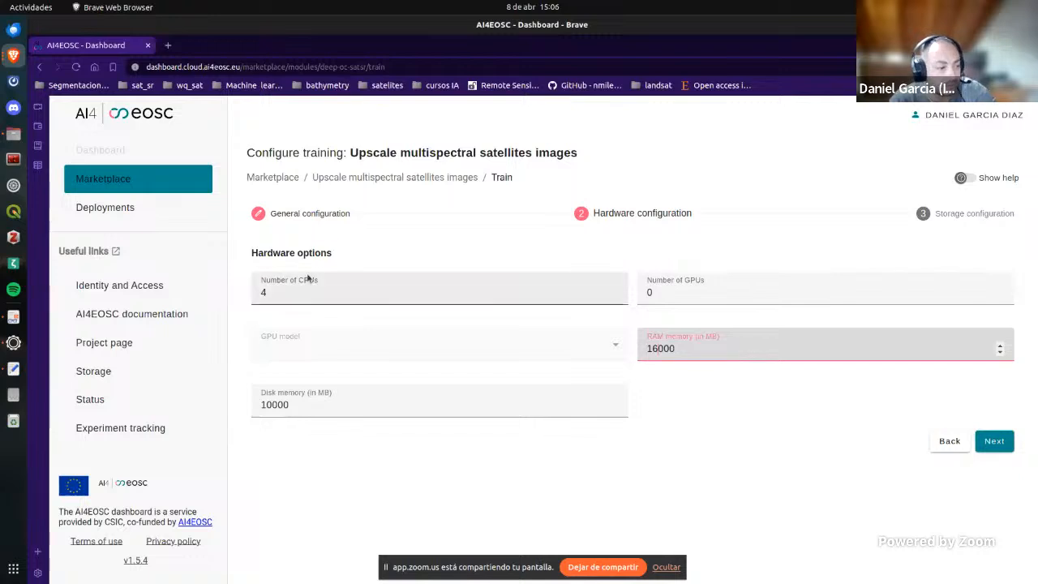
click(288, 297)
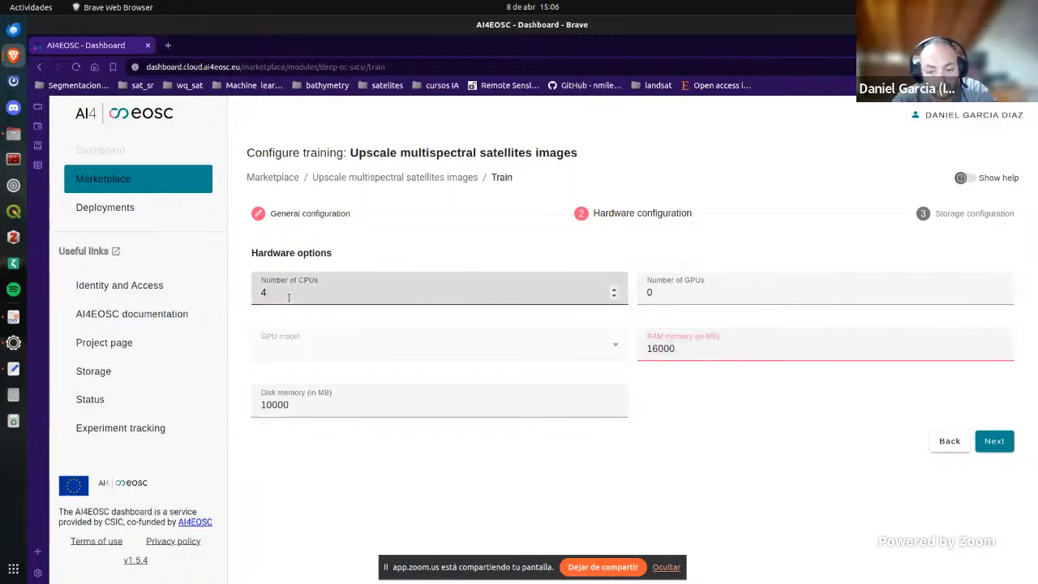
key(BackSpace)
text(8)
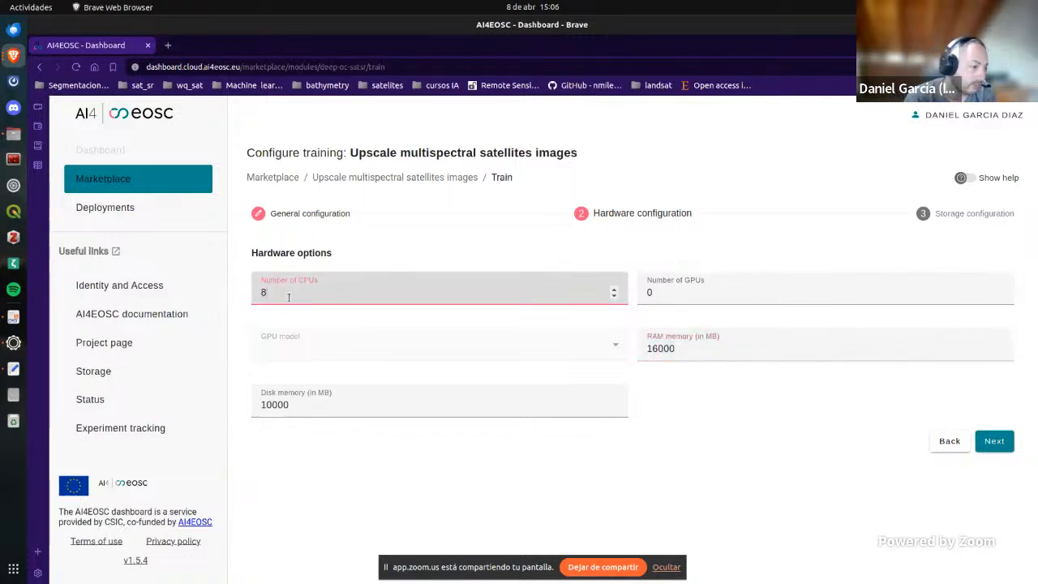
click(992, 447)
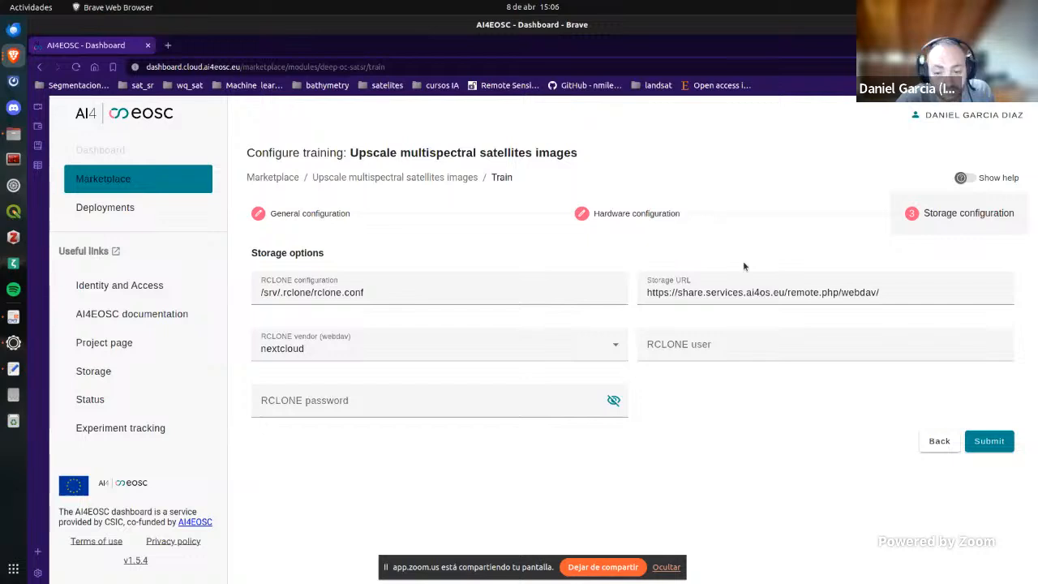
Step: Submit the training deployment with the default storage options and open the quick access page of the AI4EOSC deployment
click(988, 444)
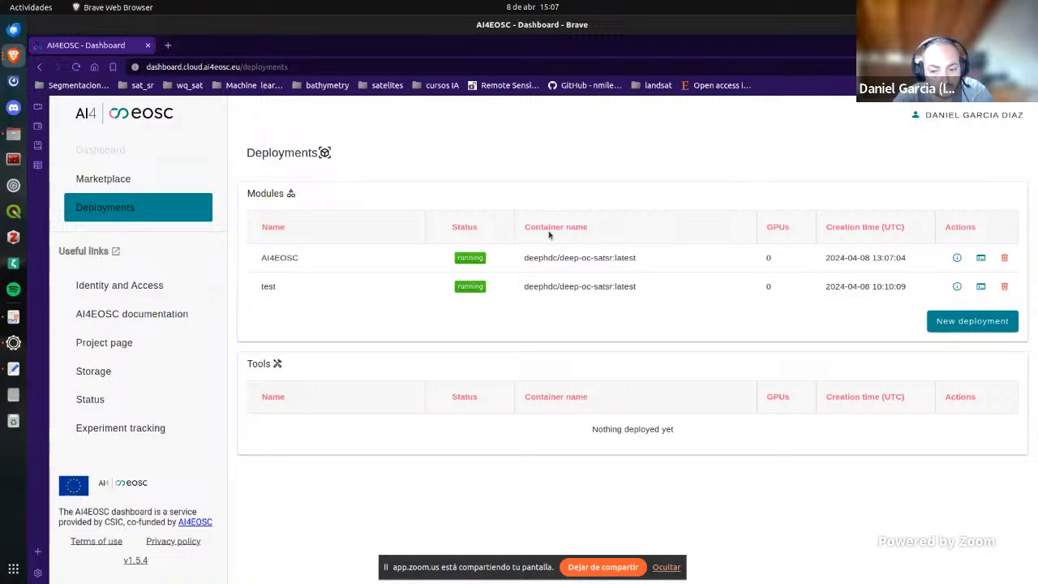
click(982, 258)
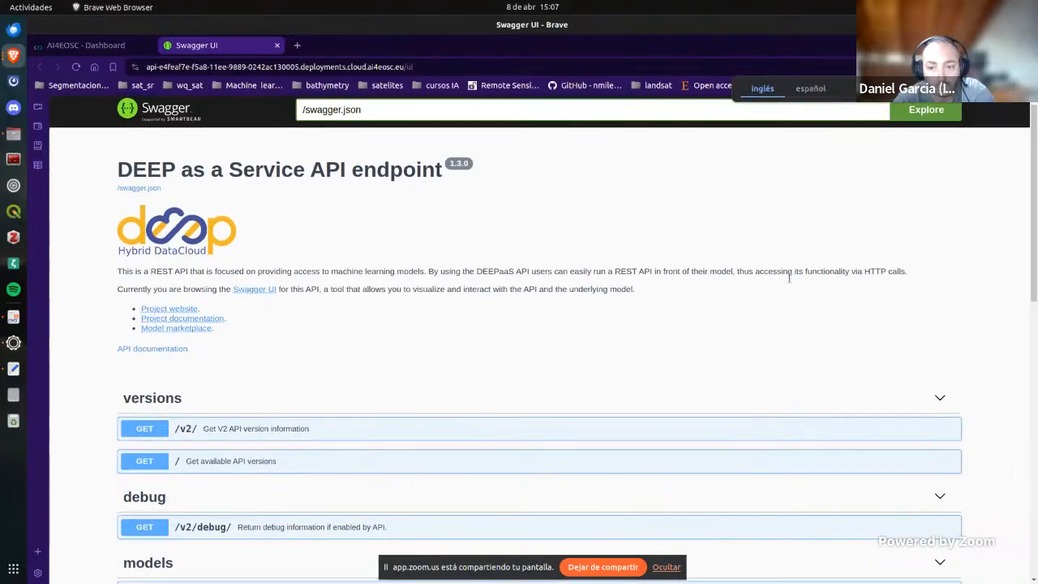
Step: Expand the POST /v2/models/satsr/predict/ endpoint and make its parameters editable for a trial request
scroll(789, 279, down, 5)
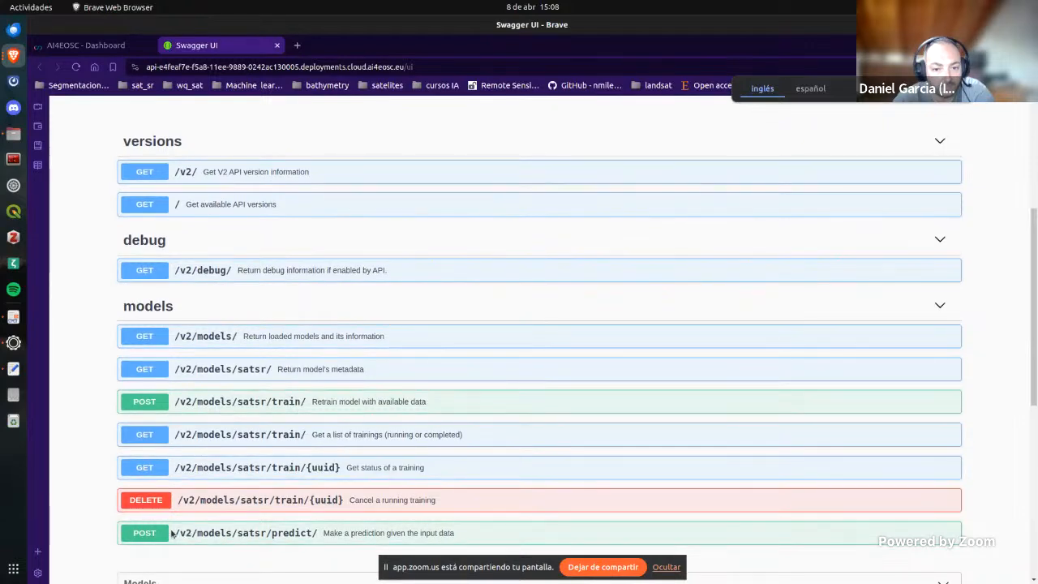
scroll(335, 556, down, 3)
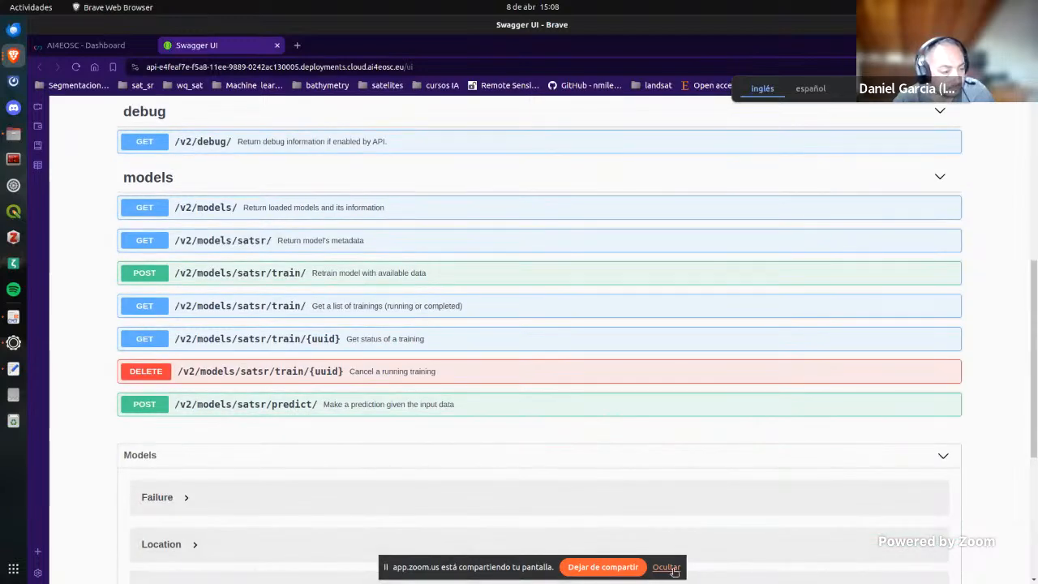
click(670, 568)
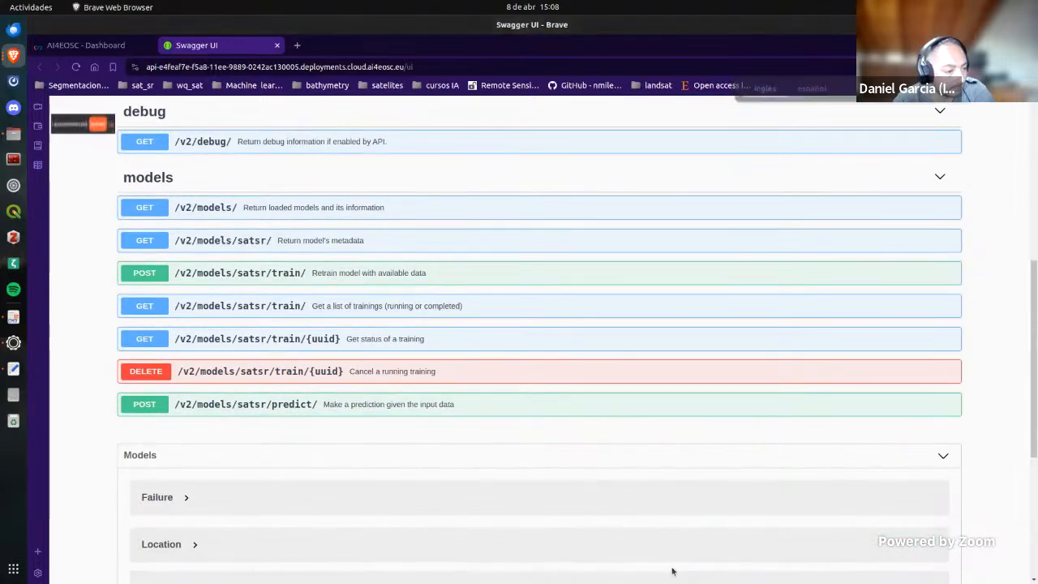
click(145, 409)
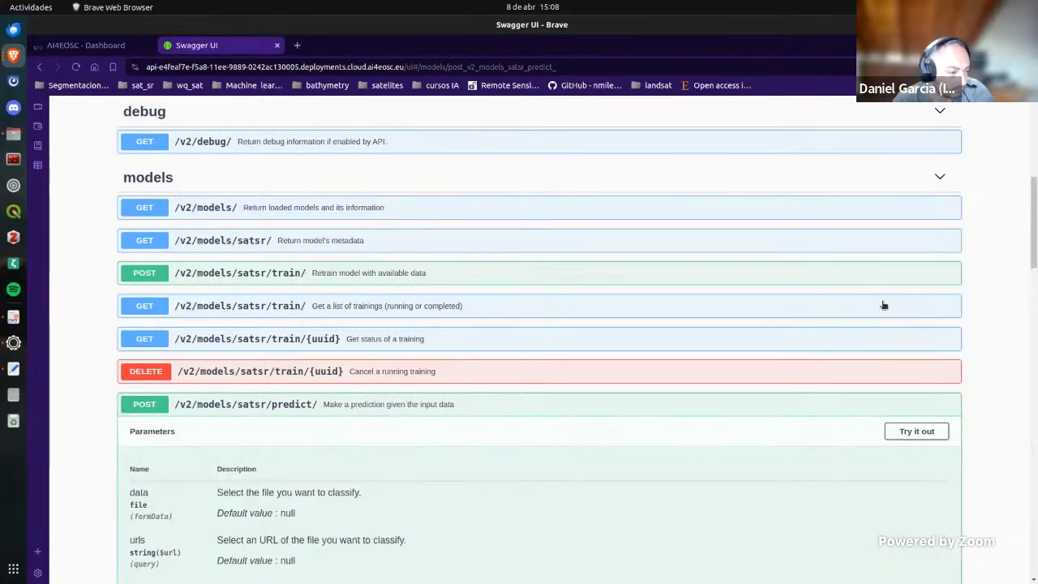
click(917, 432)
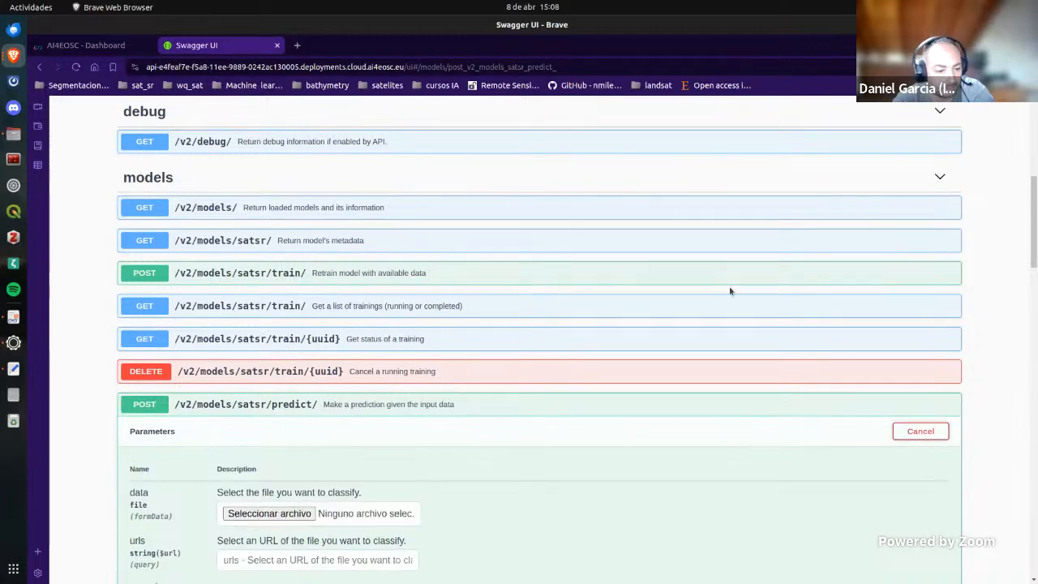
Step: Choose S2B_MSIL1C_20210618T094029_N0500_R036_T35VNE_20230317T142308.SAFE.zip from the desktop's AI4EOSC folder as the prediction's data file
scroll(730, 285, down, 5)
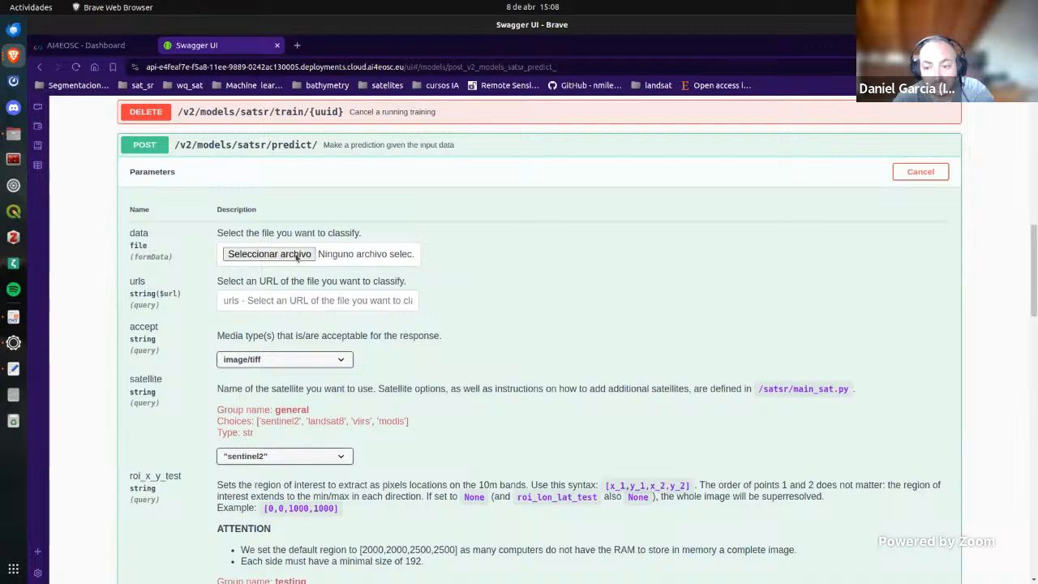
click(297, 256)
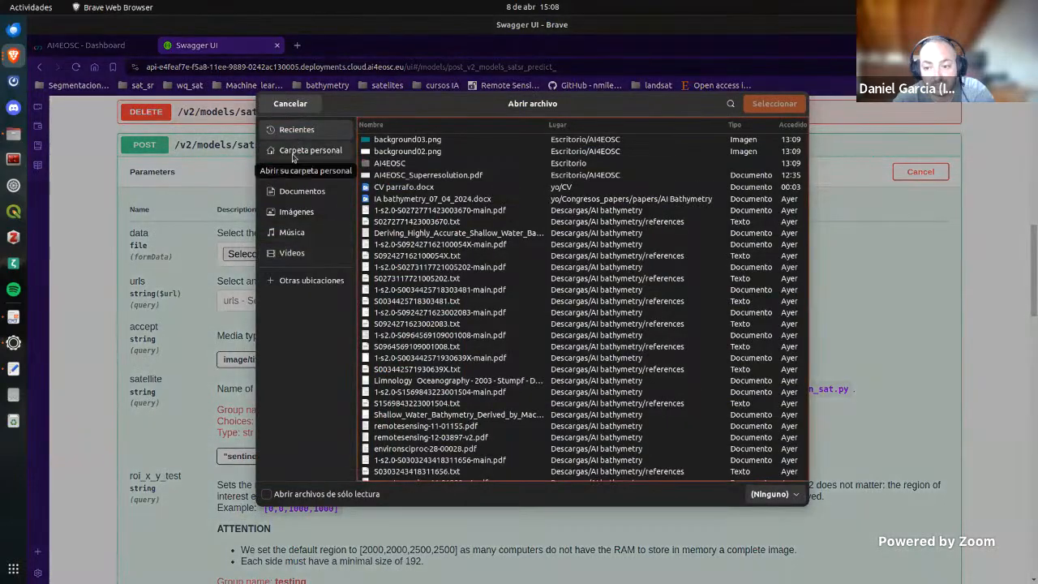
click(294, 152)
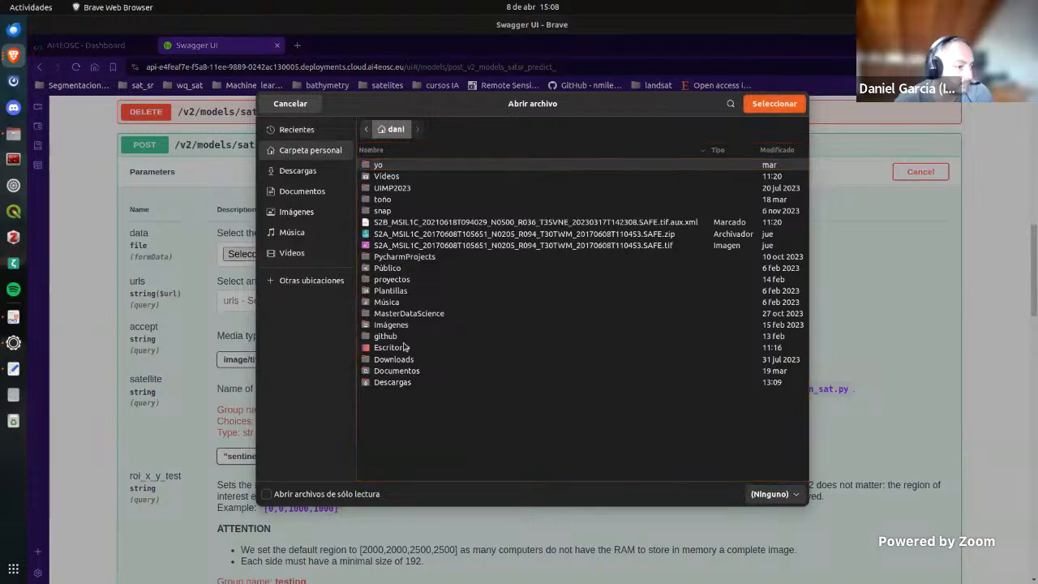
double_click(404, 347)
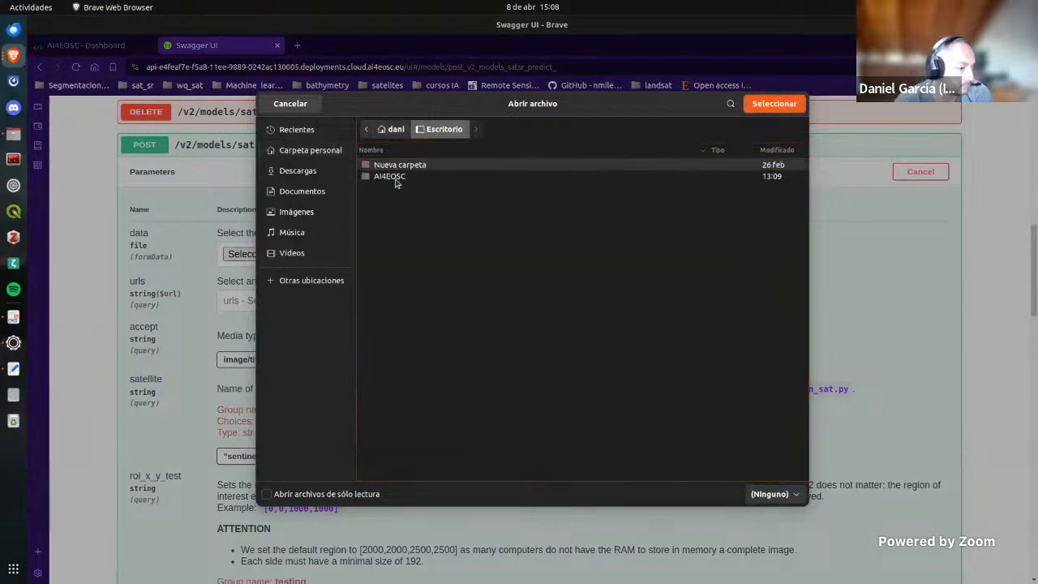
double_click(393, 177)
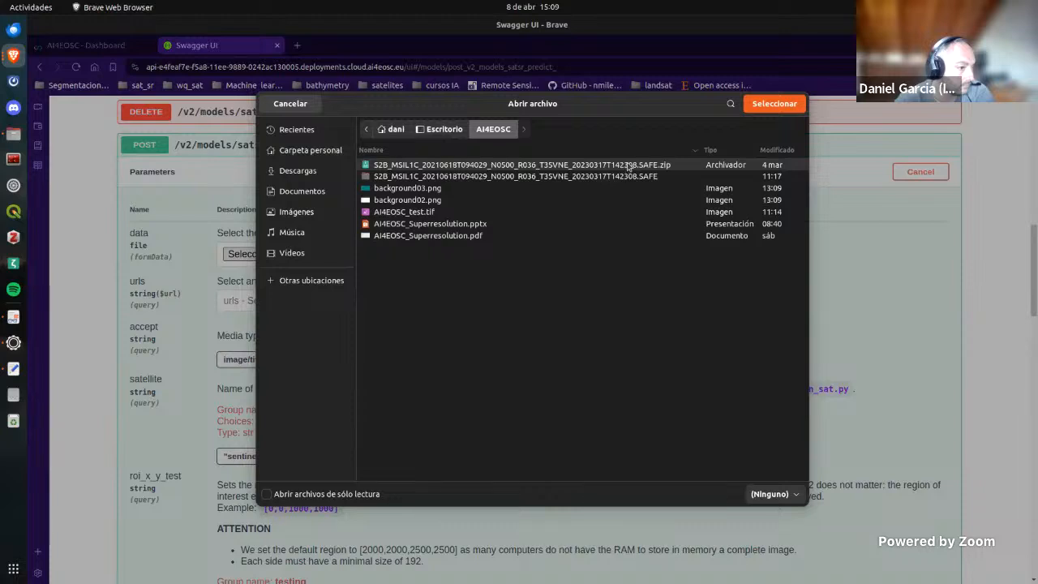
click(763, 104)
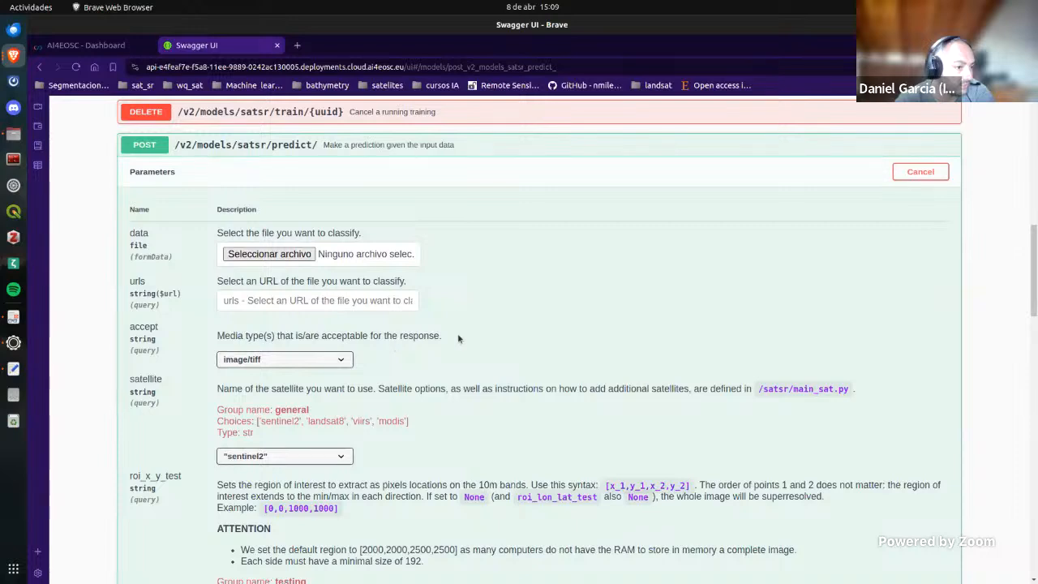
scroll(595, 259, down, 3)
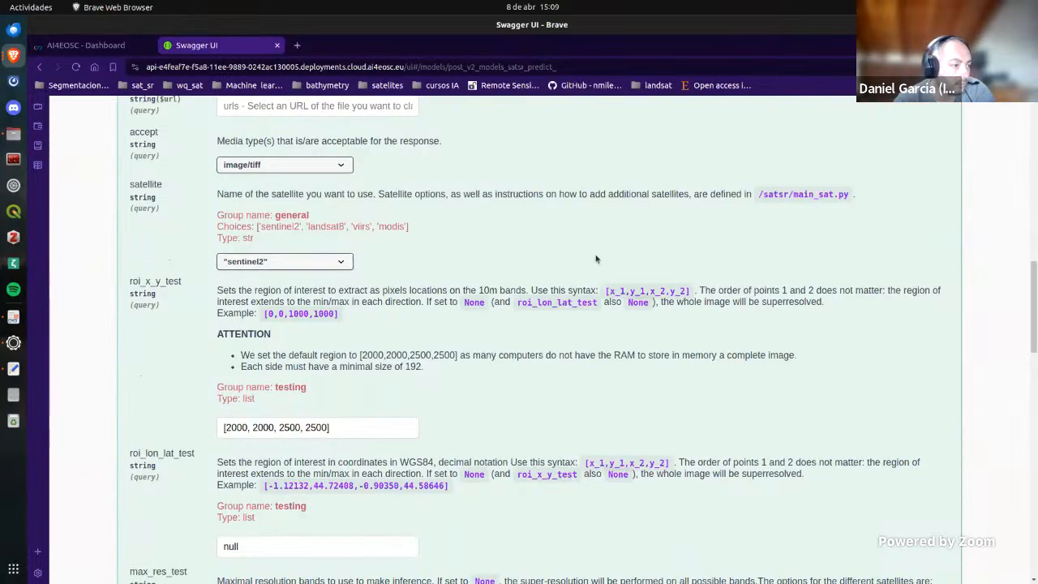
scroll(523, 260, up, 2)
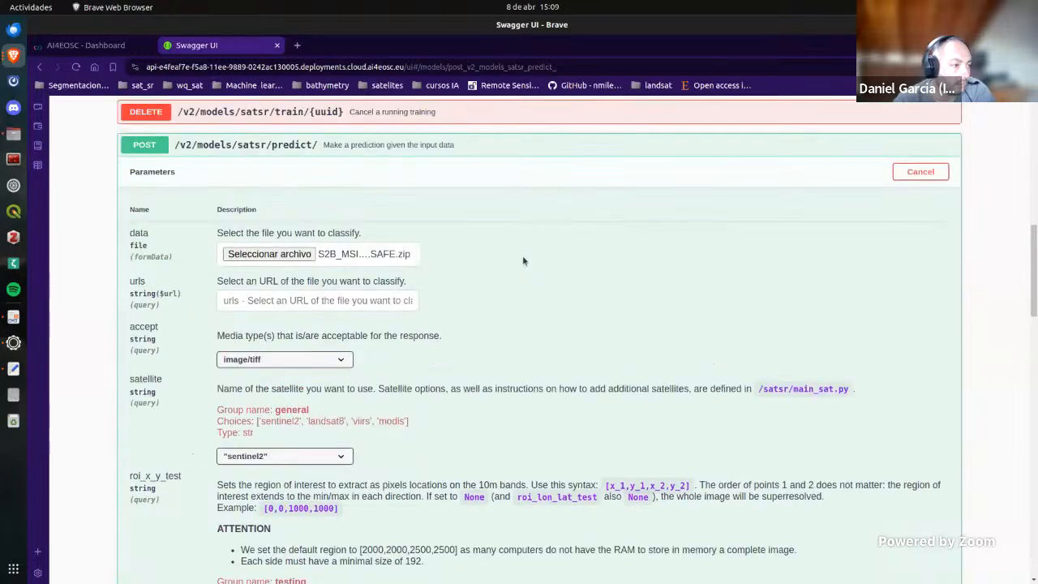
Step: Set the roi_x_y_test region of interest to [0, 0, 1000, 1000]
scroll(524, 261, down, 2)
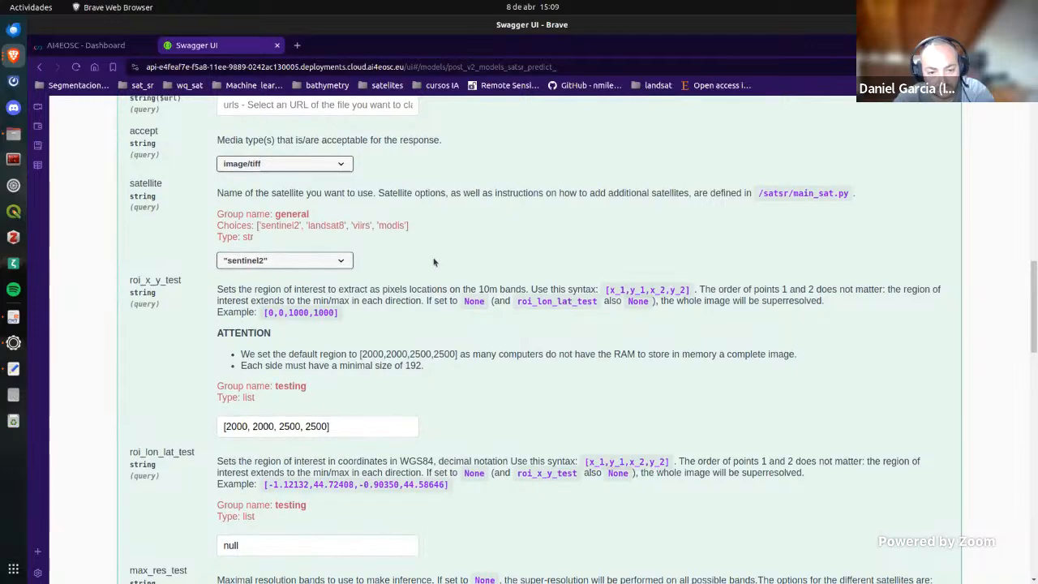
scroll(434, 262, down, 2)
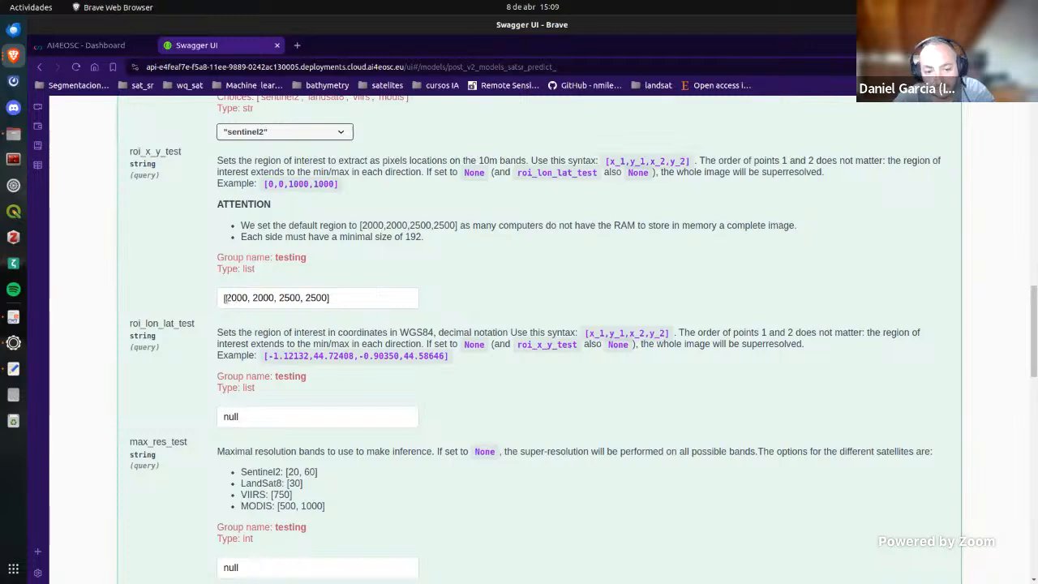
click(244, 299)
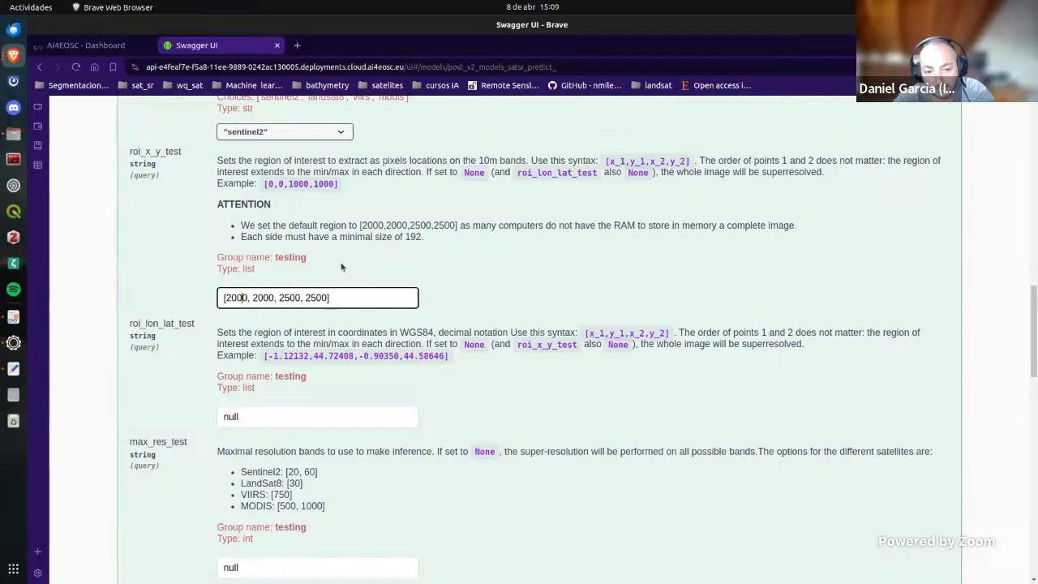
key(BackSpace)
key(BackSpace)
key(BackSpace)
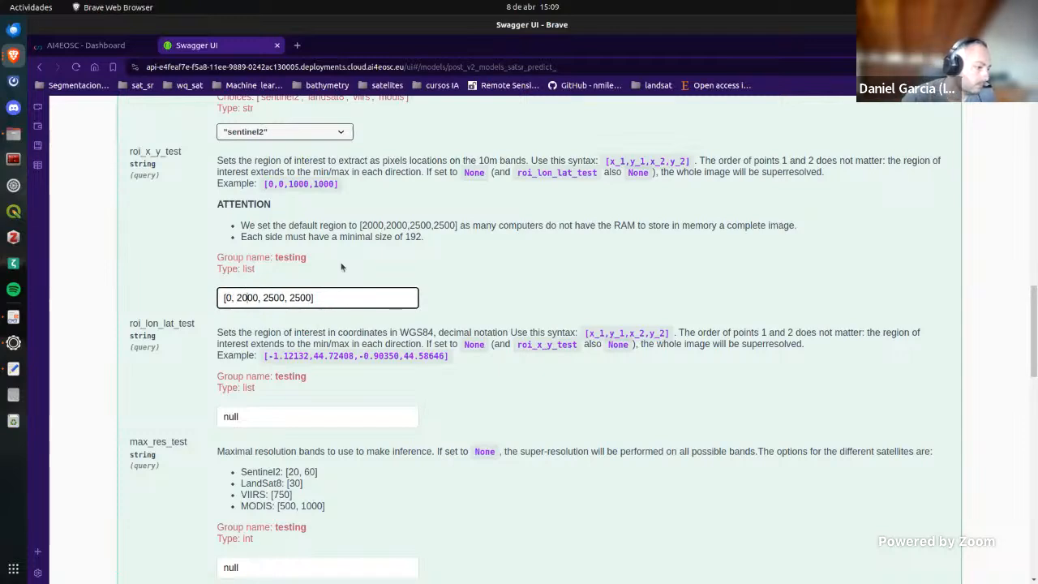
key(BackSpace)
key(BackSpace)
key(BackSpace)
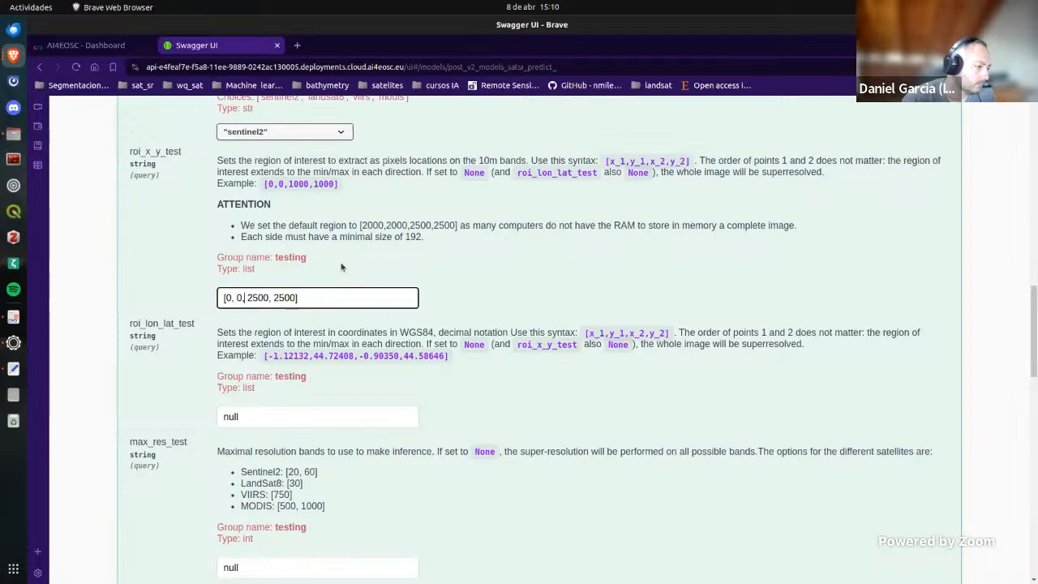
key(Right)
key(Right)
key(Right)
key(Right)
key(Right)
key(BackSpace)
key(BackSpace)
key(BackSpace)
text(100)
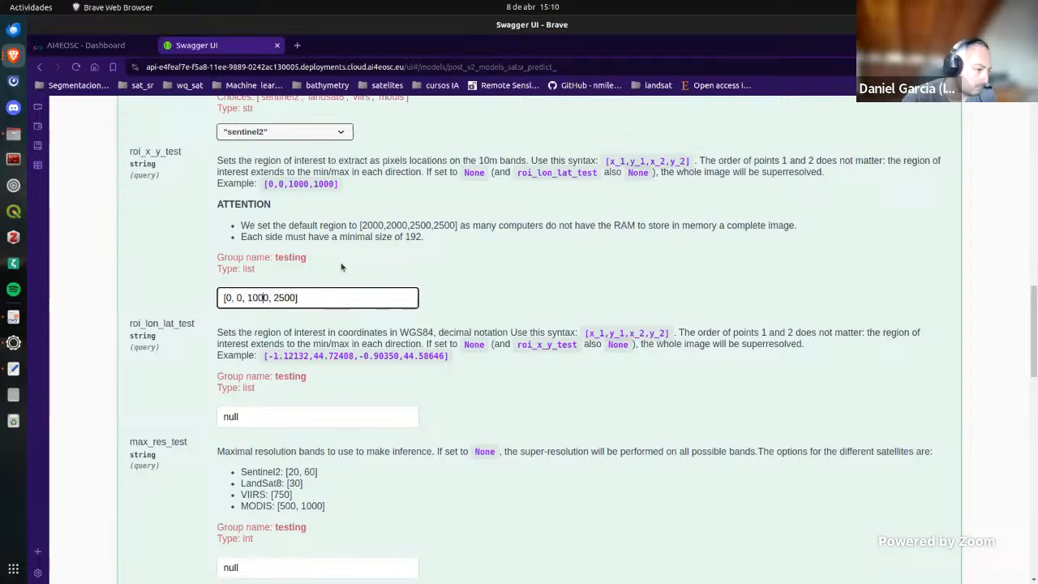
key(Right)
key(Right)
key(Right)
key(Right)
key(Right)
key(BackSpace)
key(BackSpace)
text(1)
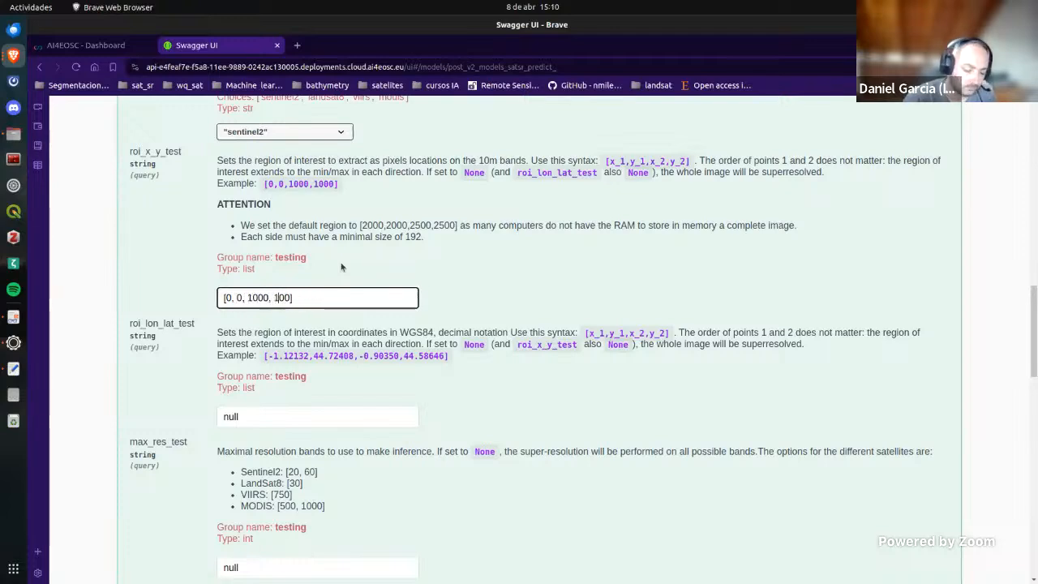
text(0)
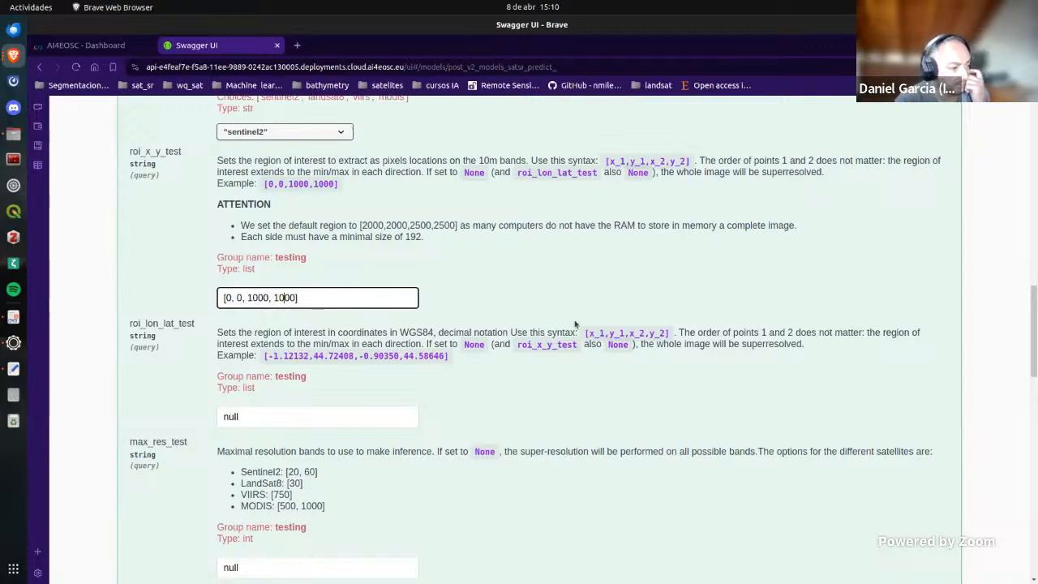
Step: Review the remaining prediction parameters, keep their default values, and execute the prediction request
scroll(576, 322, down, 5)
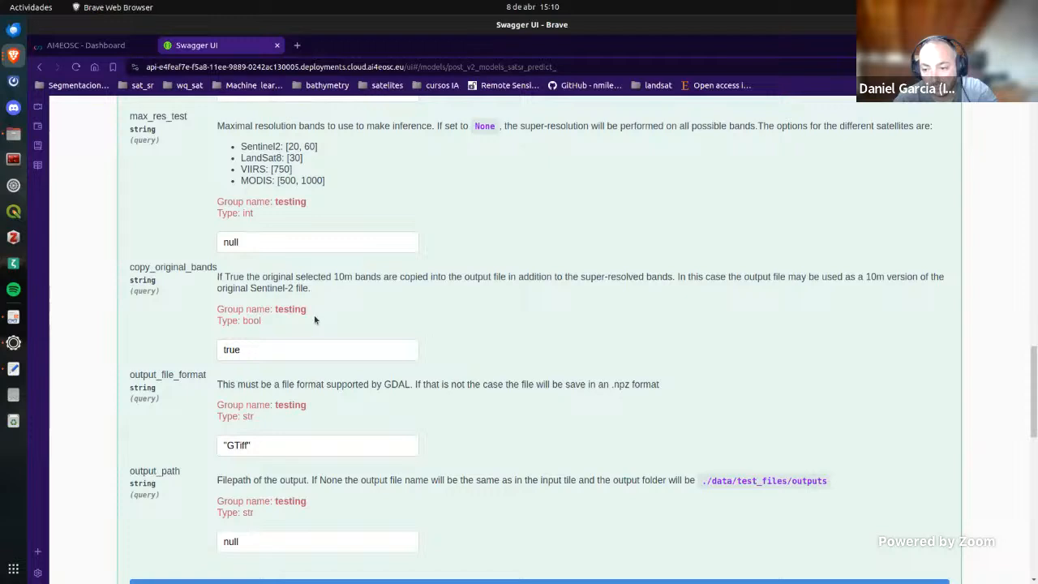
scroll(330, 403, down, 3)
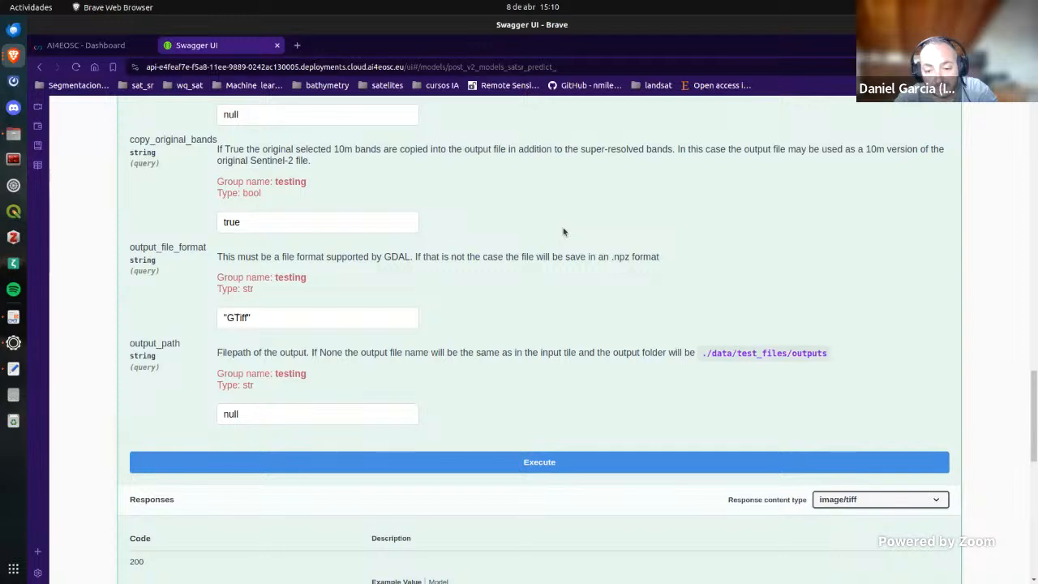
scroll(563, 232, up, 1)
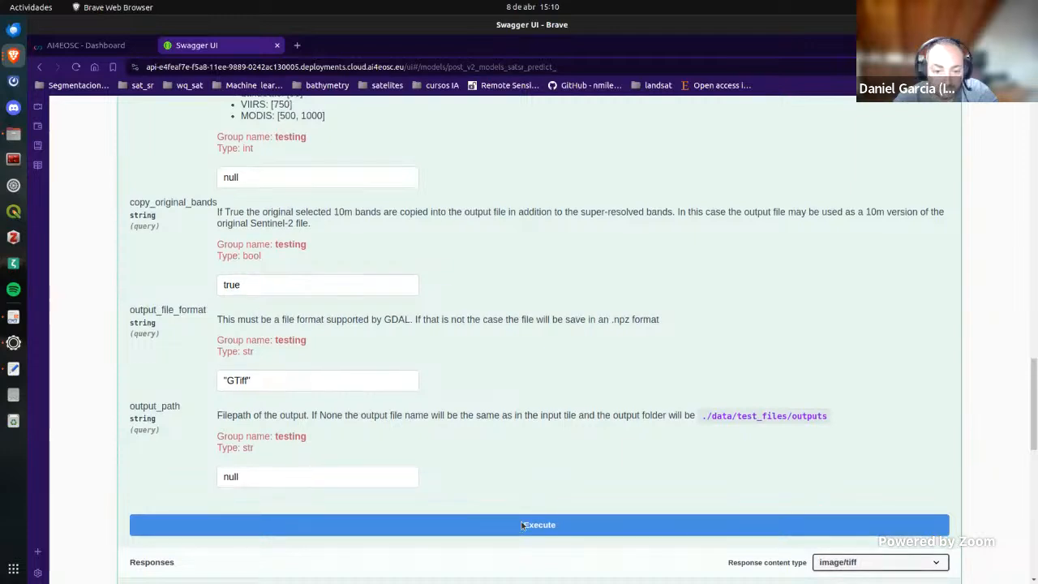
scroll(522, 525, down, 3)
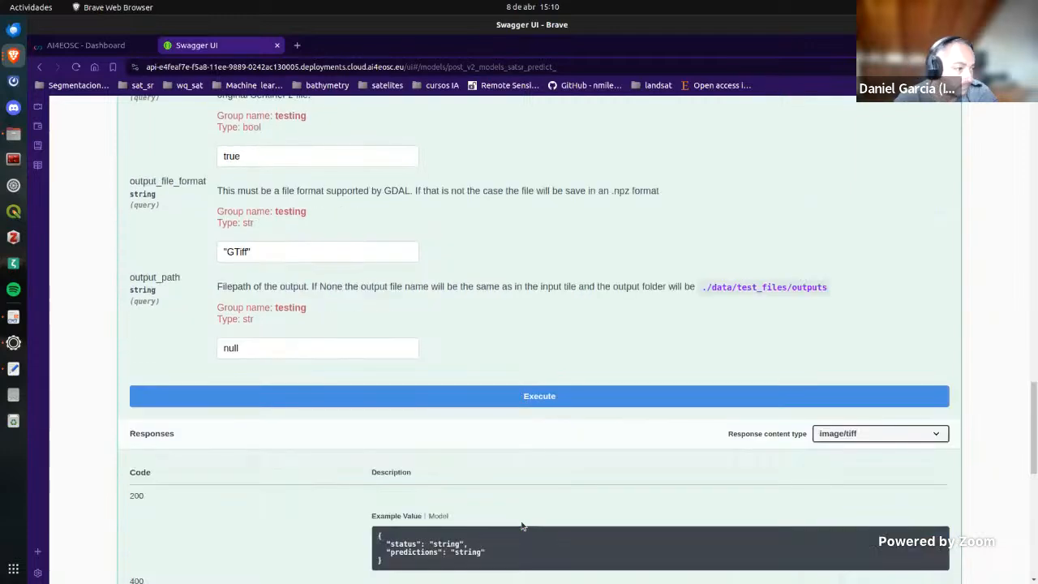
click(550, 404)
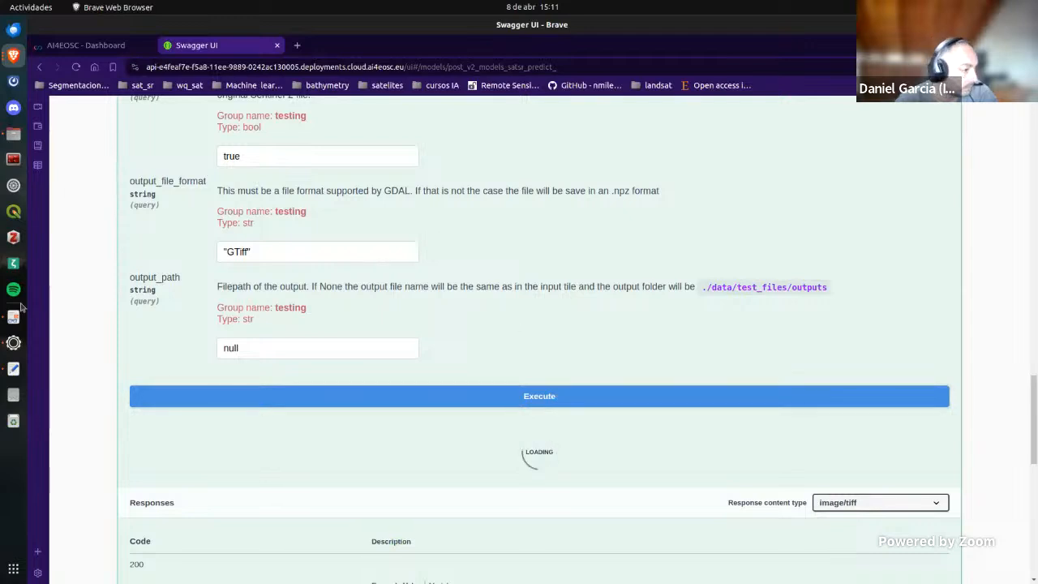
Step: Switch to QGIS and create a new empty project from the EPSG:4326 - WGS 84 template
click(13, 213)
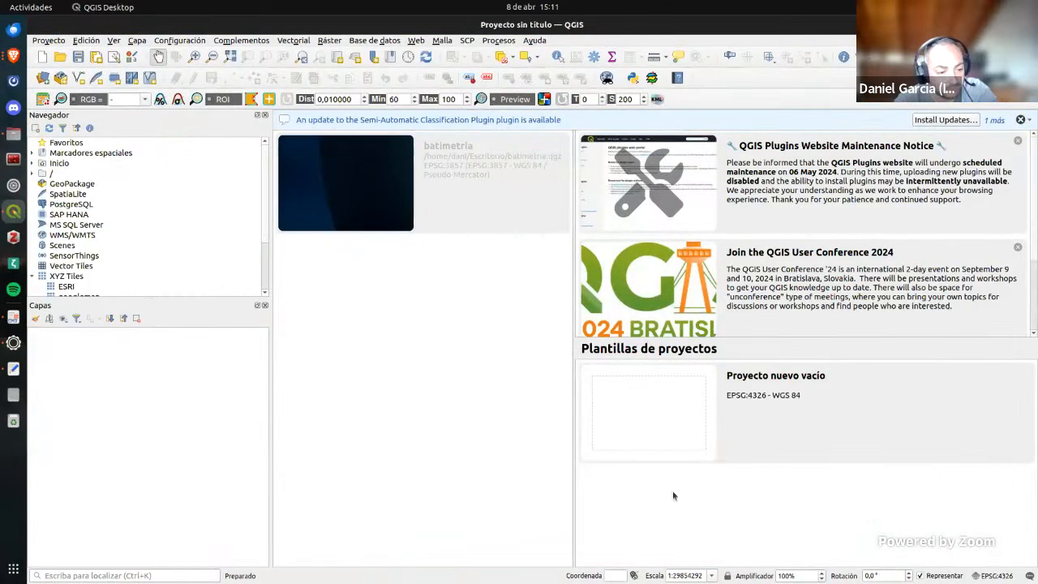
double_click(646, 427)
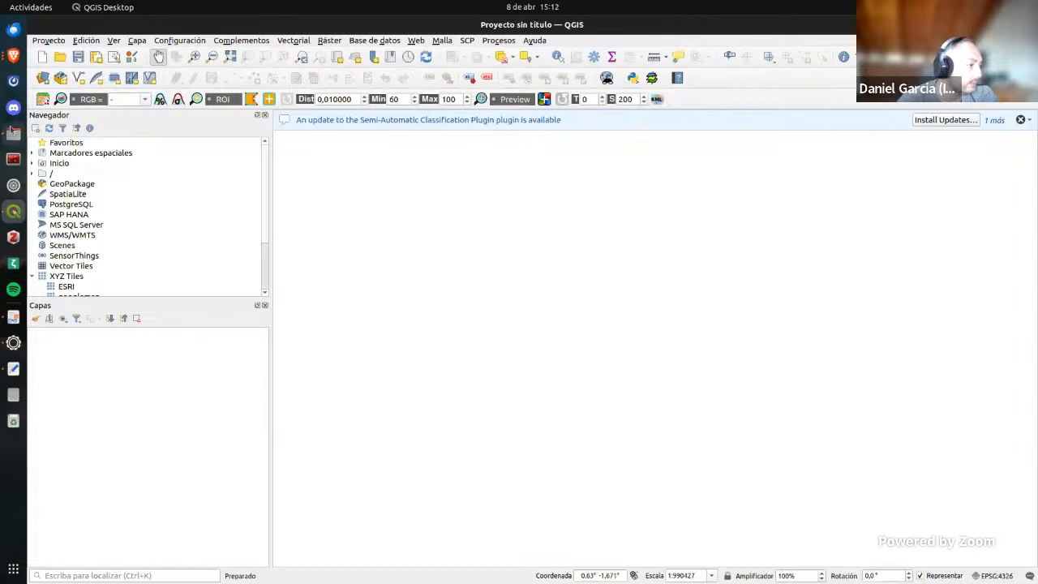
Step: Place the file manager beside QGIS and browse through the S2B_MSIL1C .SAFE folder and its GRANULE subfolder to IMG_DATA
click(13, 133)
drag(263, 18, 1019, 138)
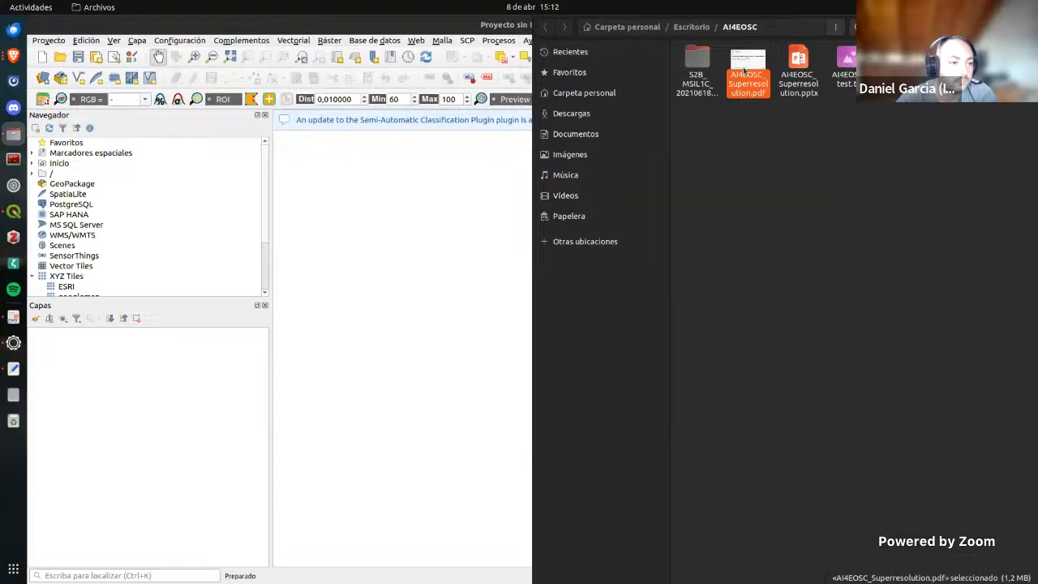
click(696, 73)
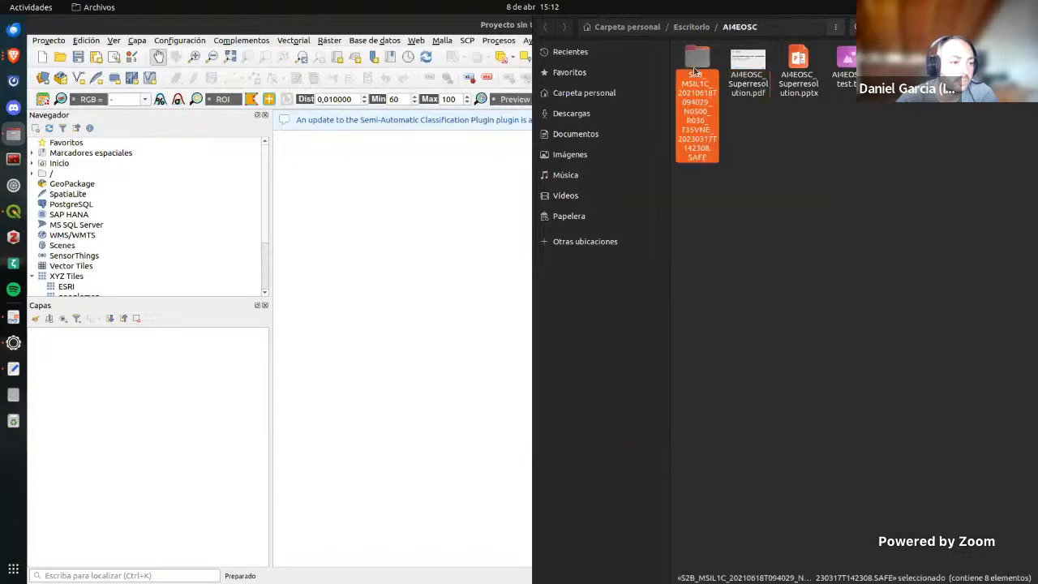
double_click(696, 73)
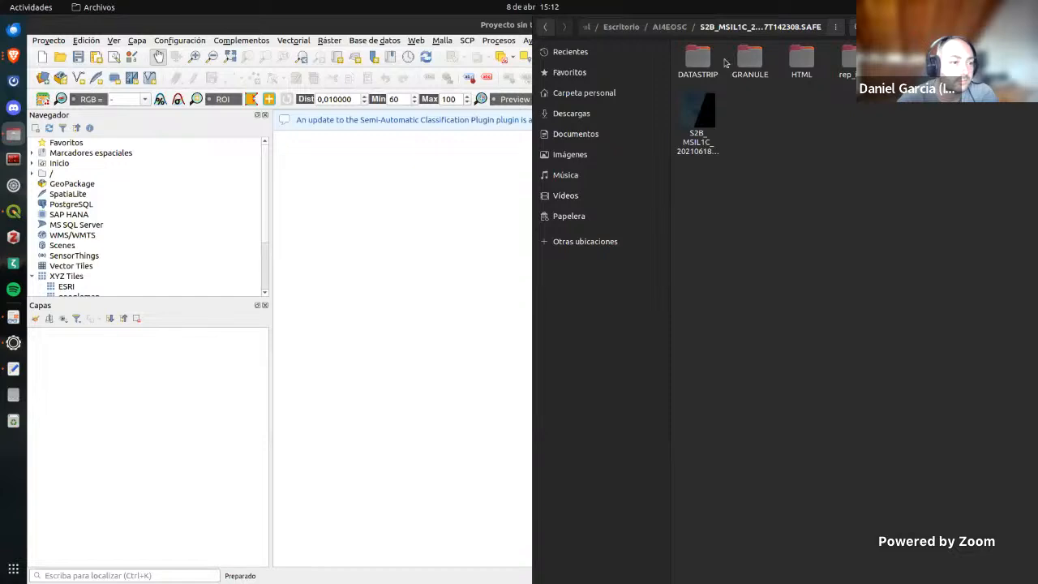
double_click(740, 63)
click(714, 65)
double_click(714, 66)
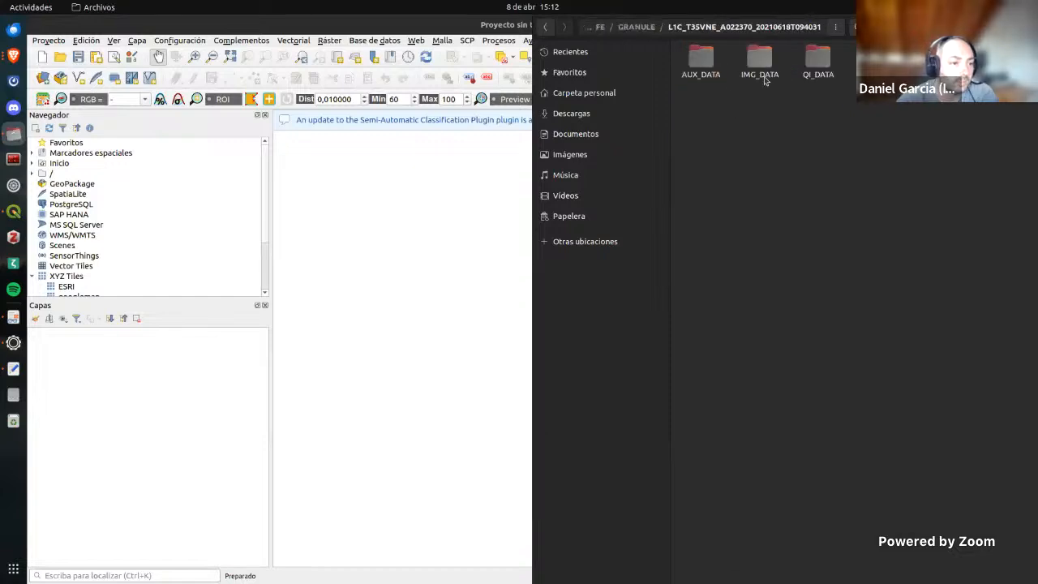
double_click(759, 65)
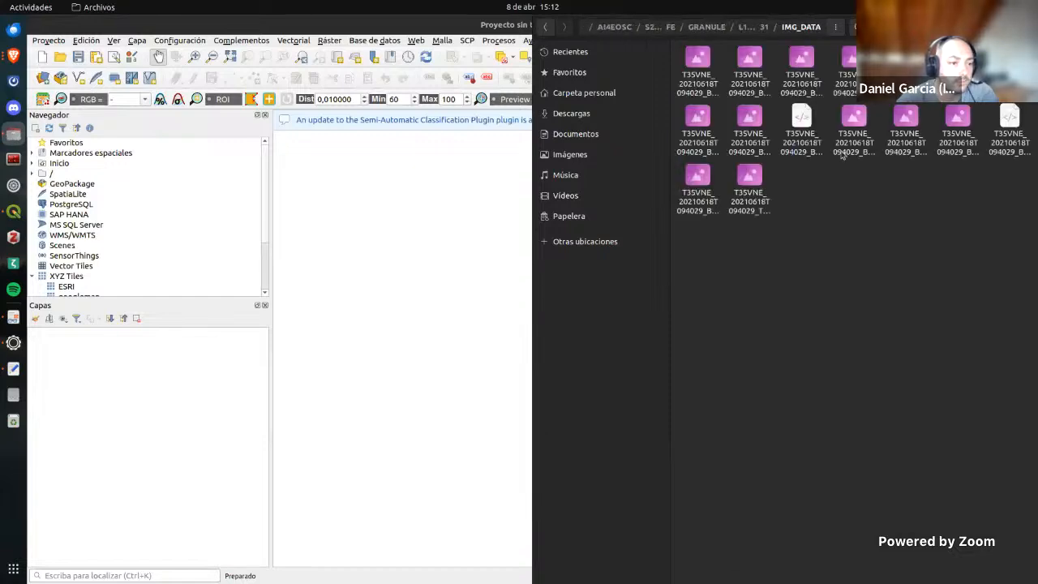
Step: Add the T35VNE_20210618T094029_B08.jp2 band from the IMG_DATA folder to the QGIS map as a raster layer
click(905, 130)
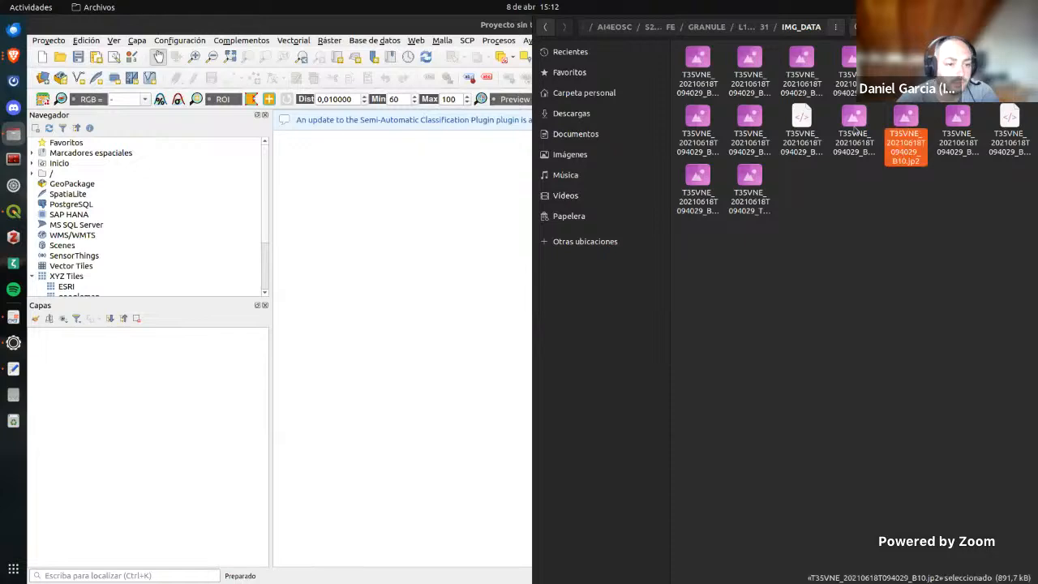
click(855, 125)
click(754, 128)
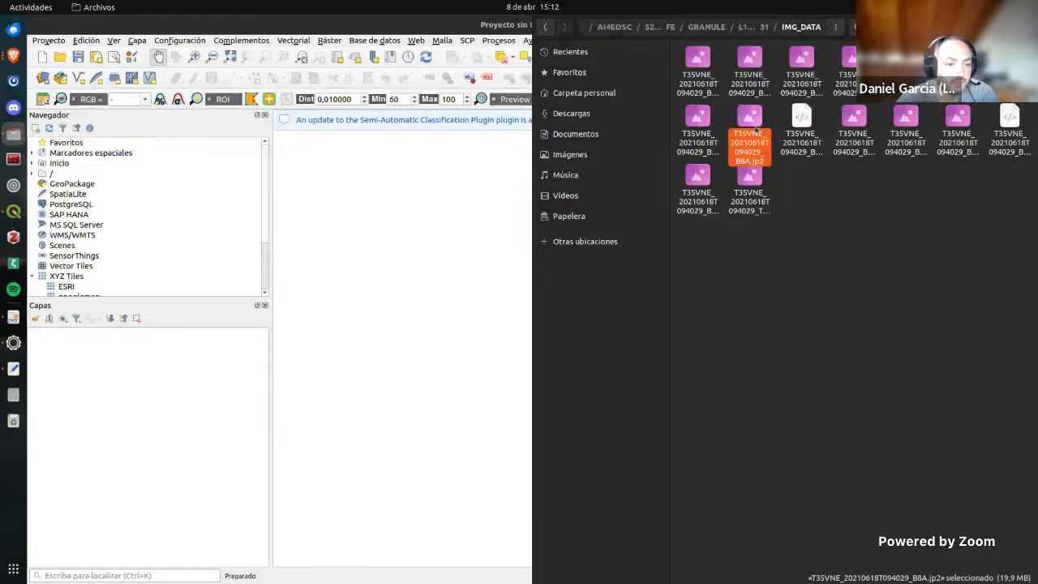
drag(755, 128, 412, 302)
click(697, 122)
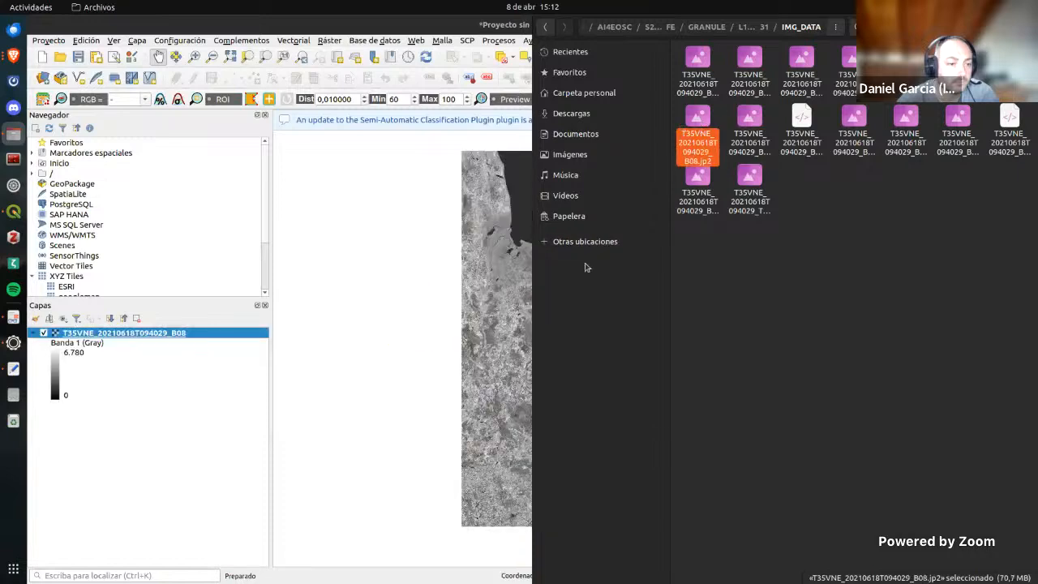
Step: Return to the AI4EOSC folder and add AI4EOSC_test.tif to the QGIS map as a raster layer
click(610, 29)
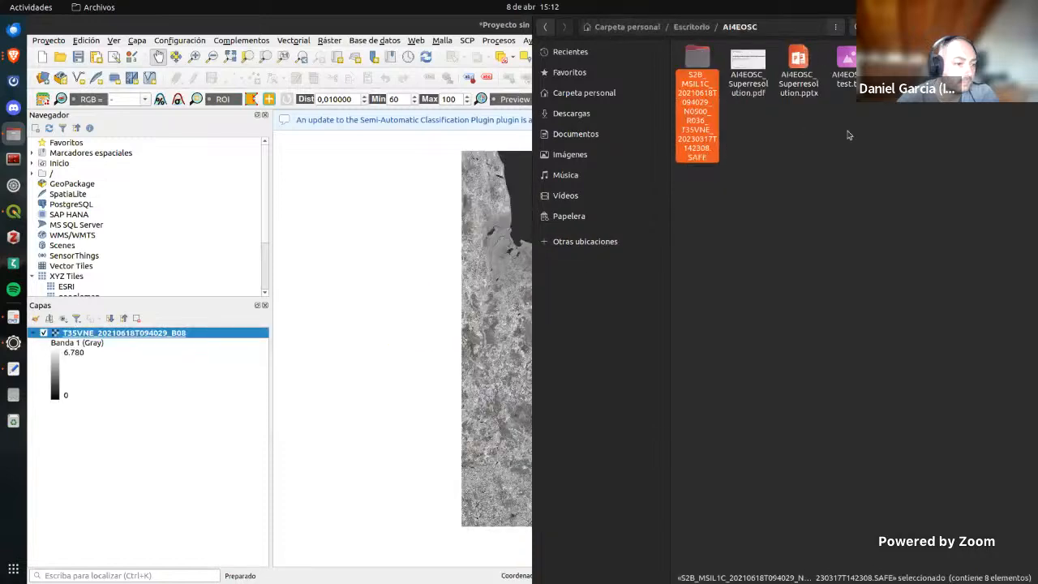
click(852, 73)
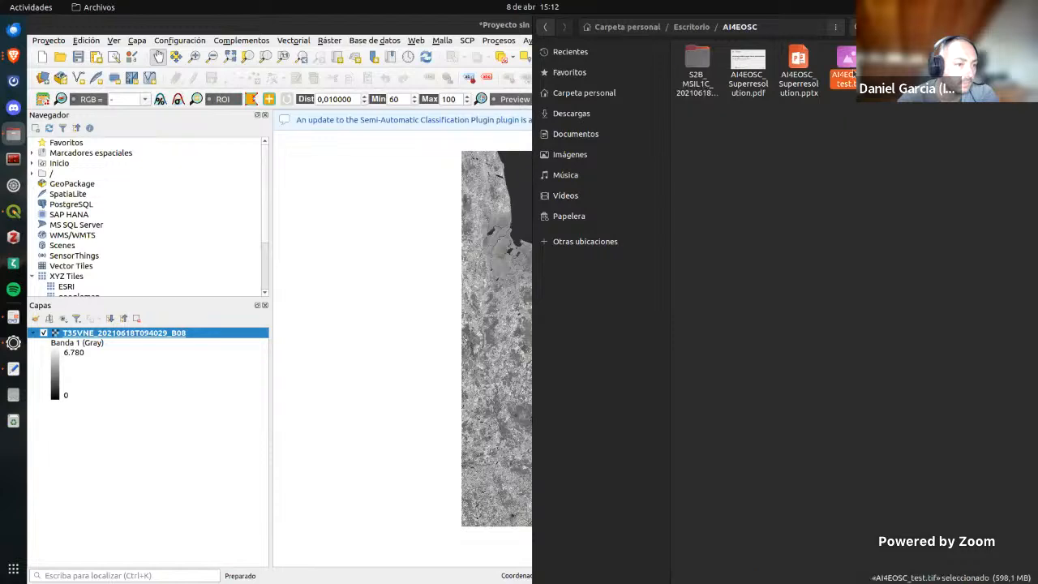
drag(852, 73, 485, 242)
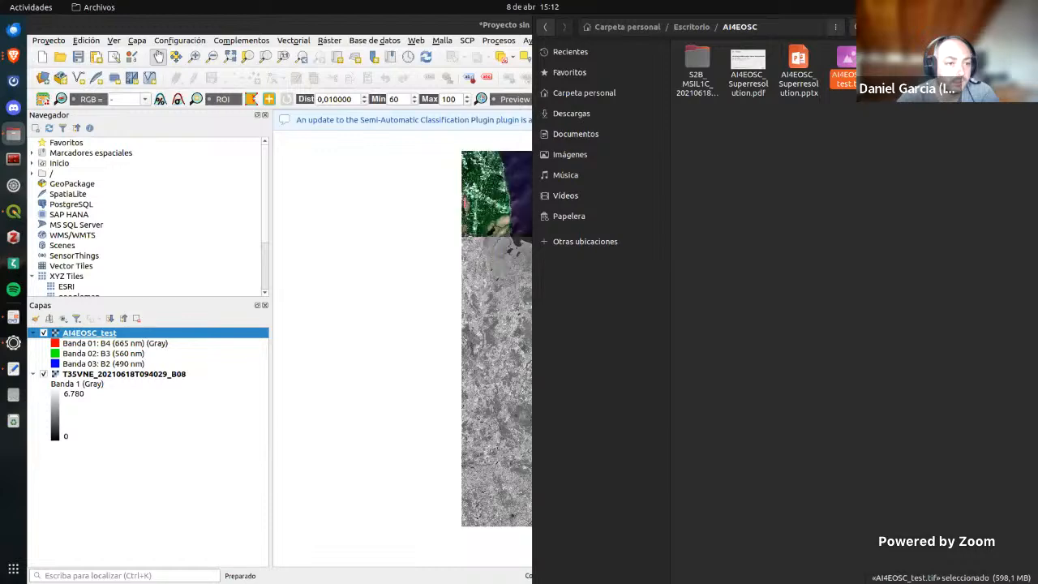
Step: Render the AI4EOSC_test layer as single-band pseudocolor using Banda 08: SRB8A (865 nm) with the default color ramp
click(112, 336)
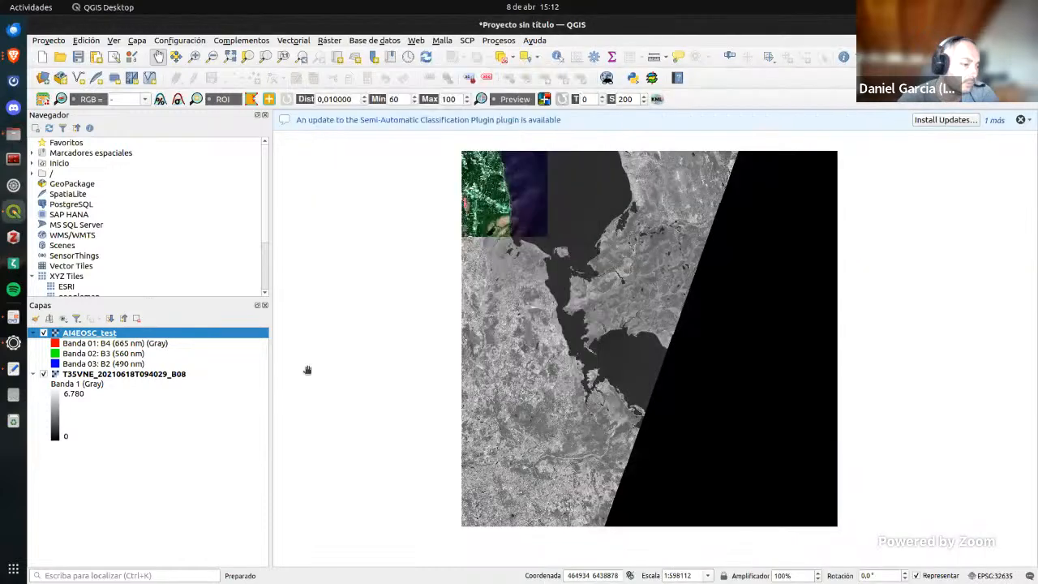
double_click(111, 335)
click(430, 139)
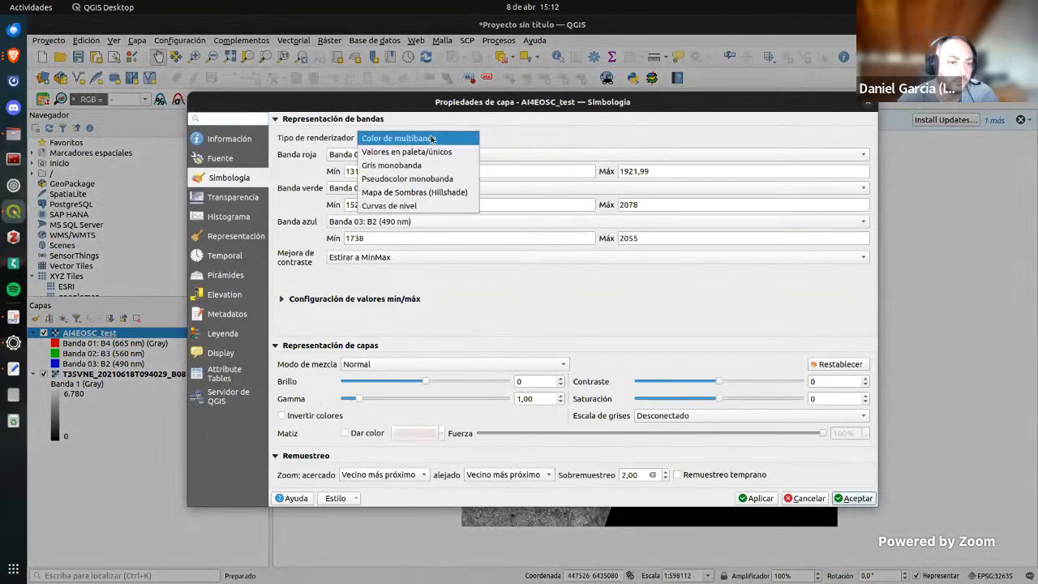
click(428, 179)
click(452, 158)
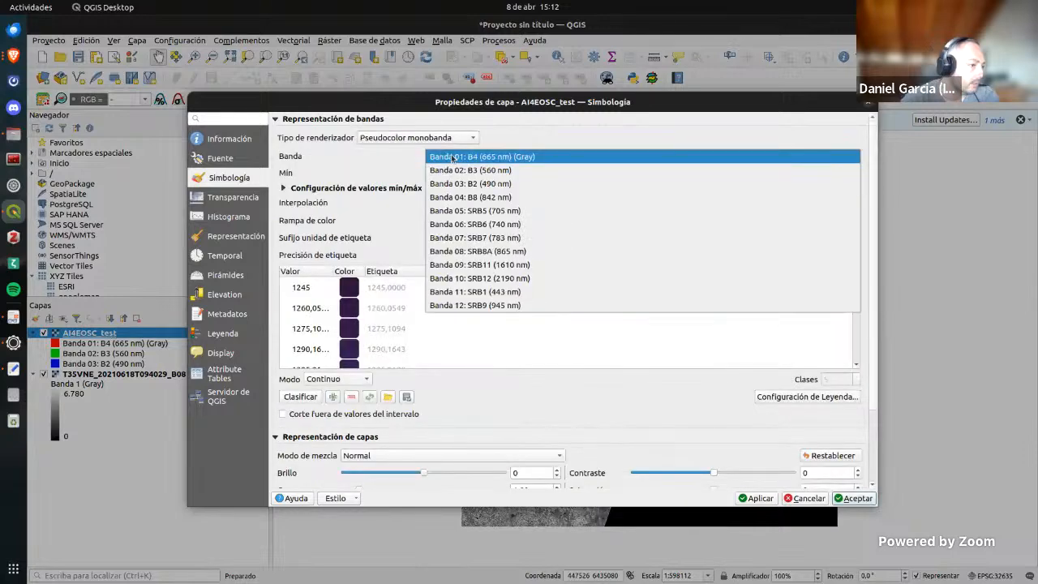
click(496, 251)
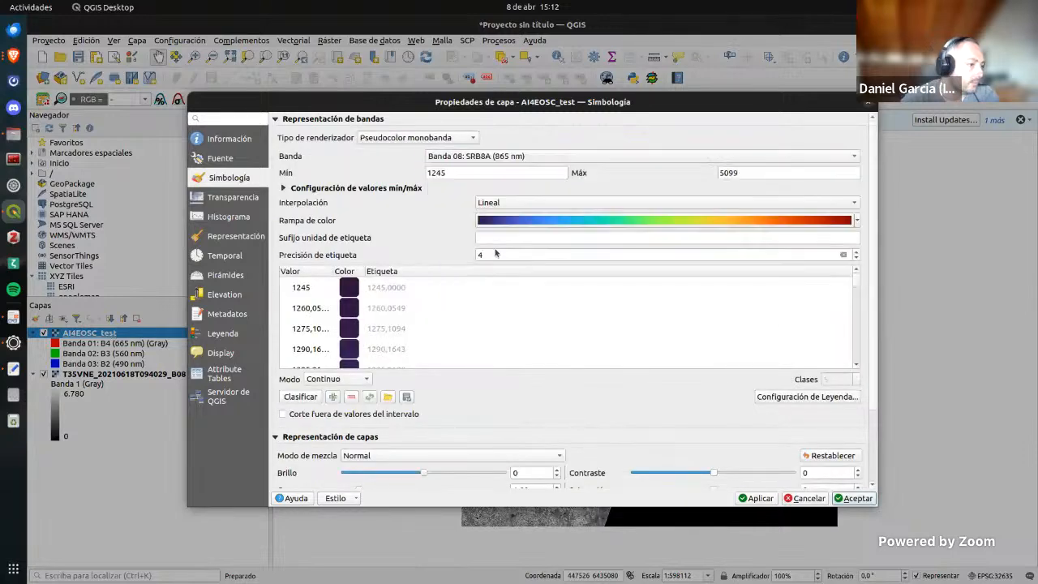
click(757, 498)
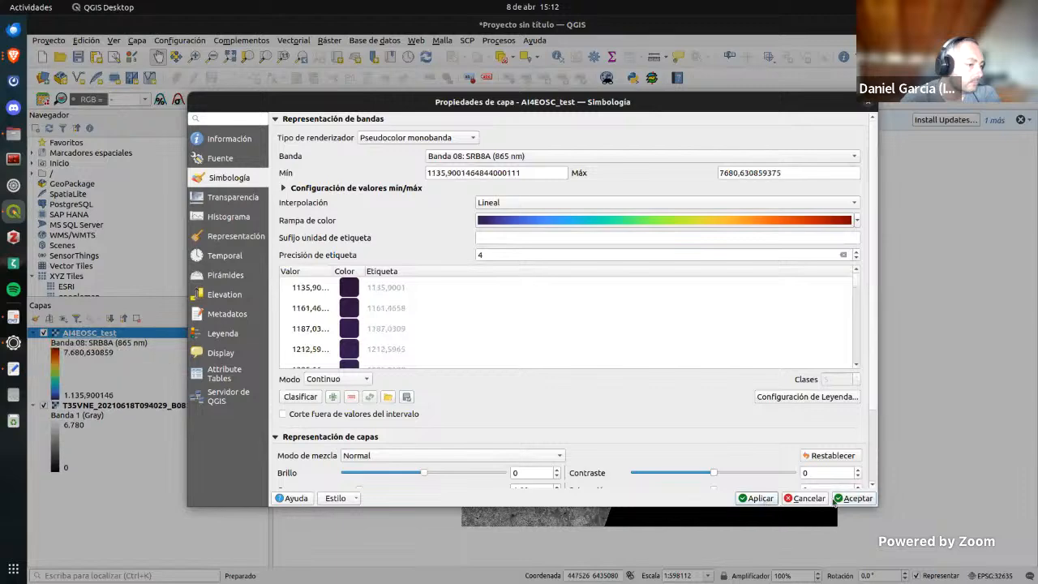
click(854, 498)
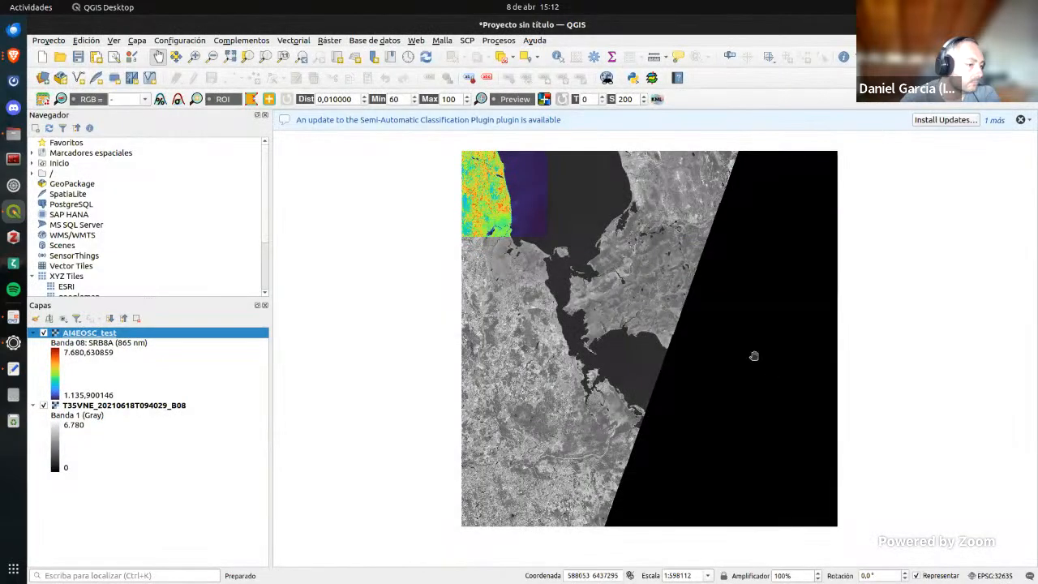
Step: Change the AI4EOSC_test layer's renderer to Gris monobanda with Banda 01: B4 (665 nm) as the gray band
drag(551, 264, 562, 356)
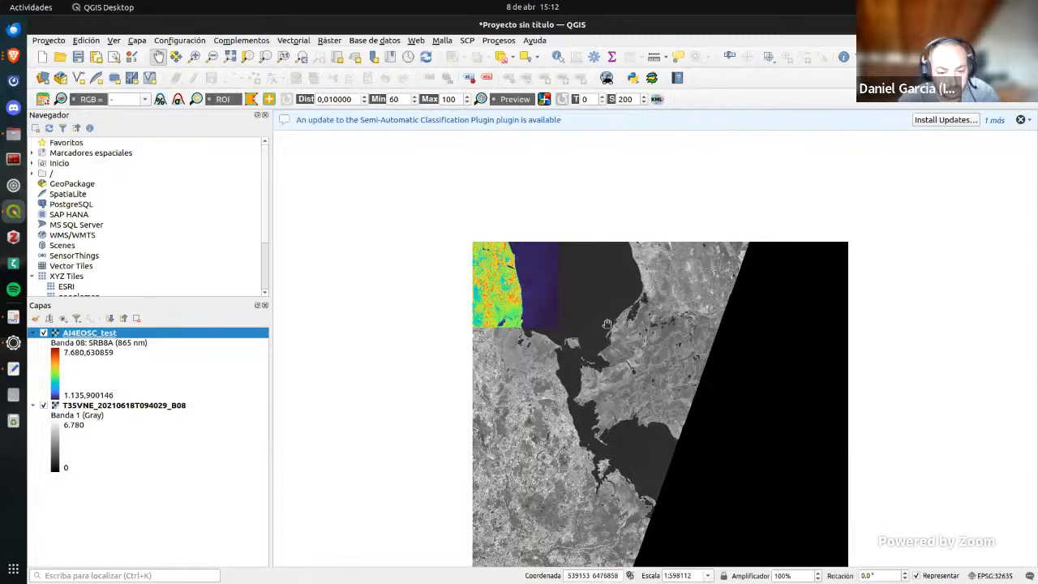
scroll(568, 307, up, 2)
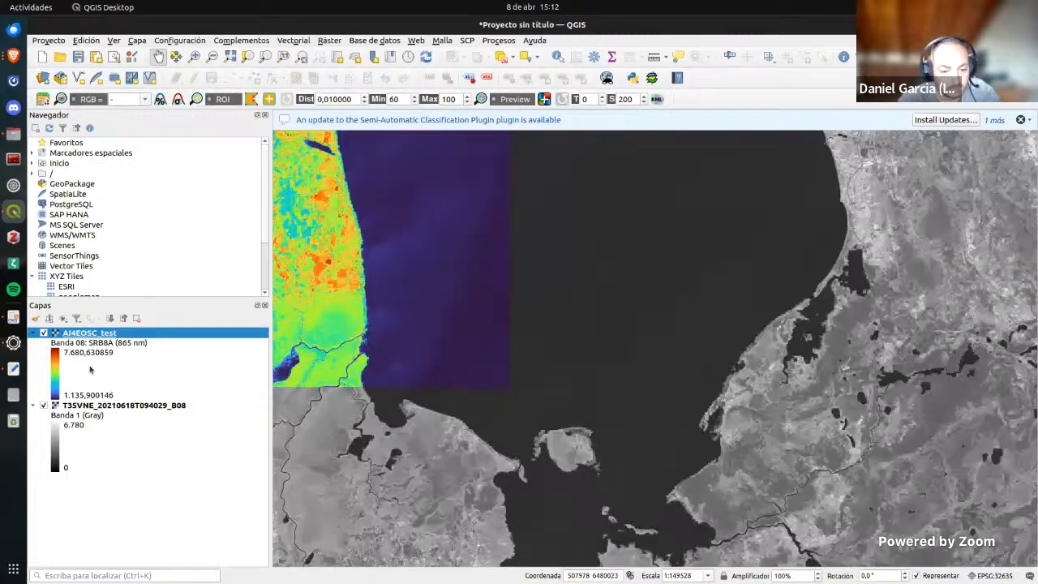
double_click(101, 333)
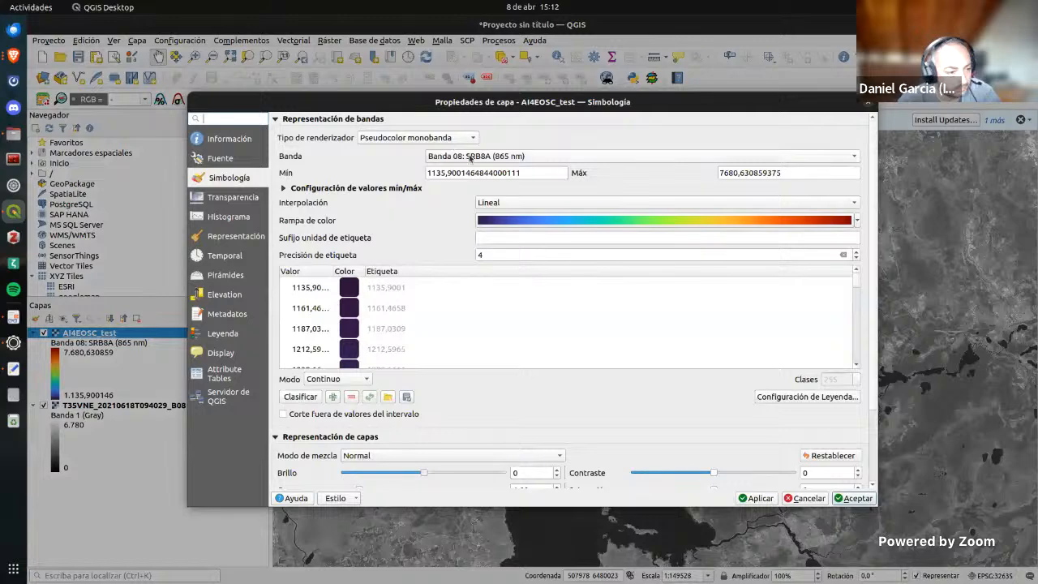
click(459, 138)
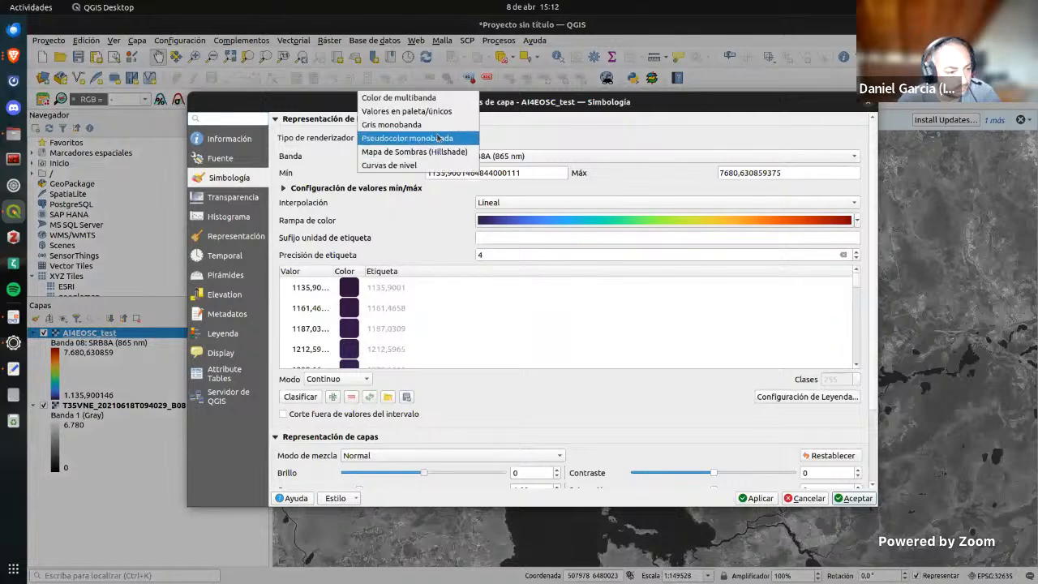
click(417, 126)
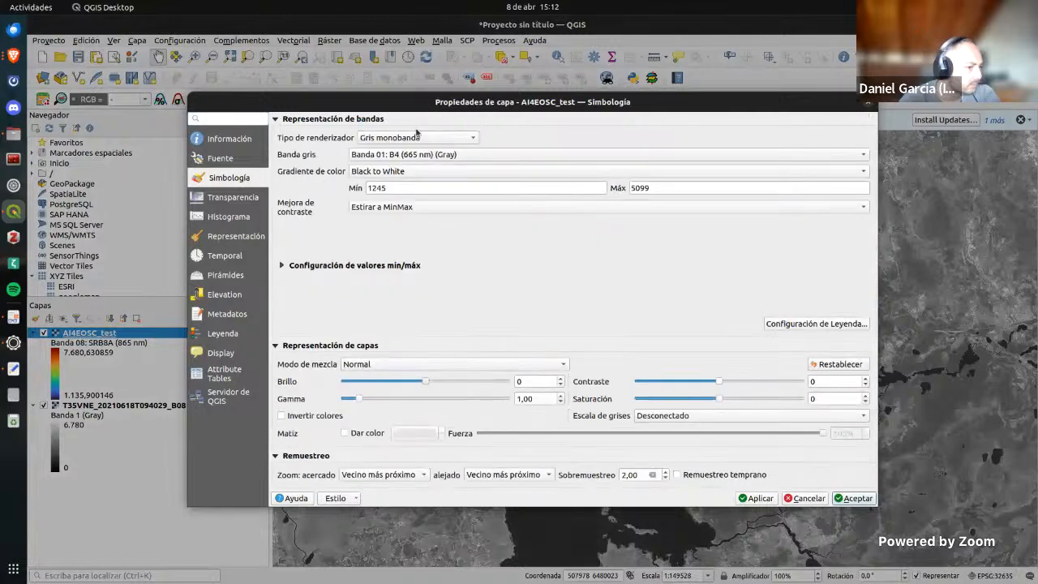
click(758, 498)
click(865, 504)
Step: Compare the AI4EOSC_test layer with the underlying B08 band at close range along the coast by hiding and showing the upper layer
drag(540, 343, 658, 371)
scroll(456, 309, up, 3)
drag(651, 293, 597, 343)
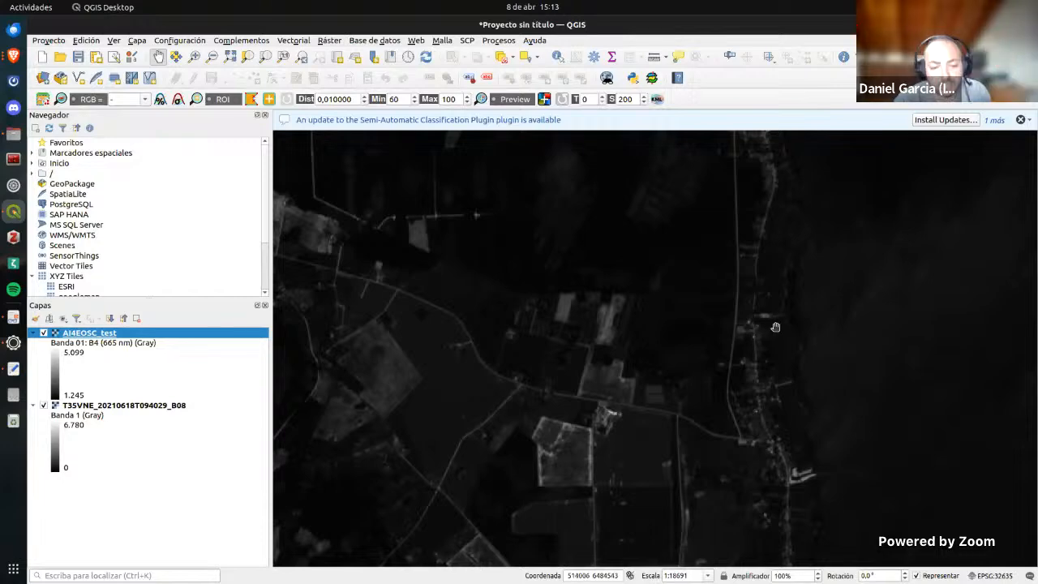
scroll(776, 327, down, 2)
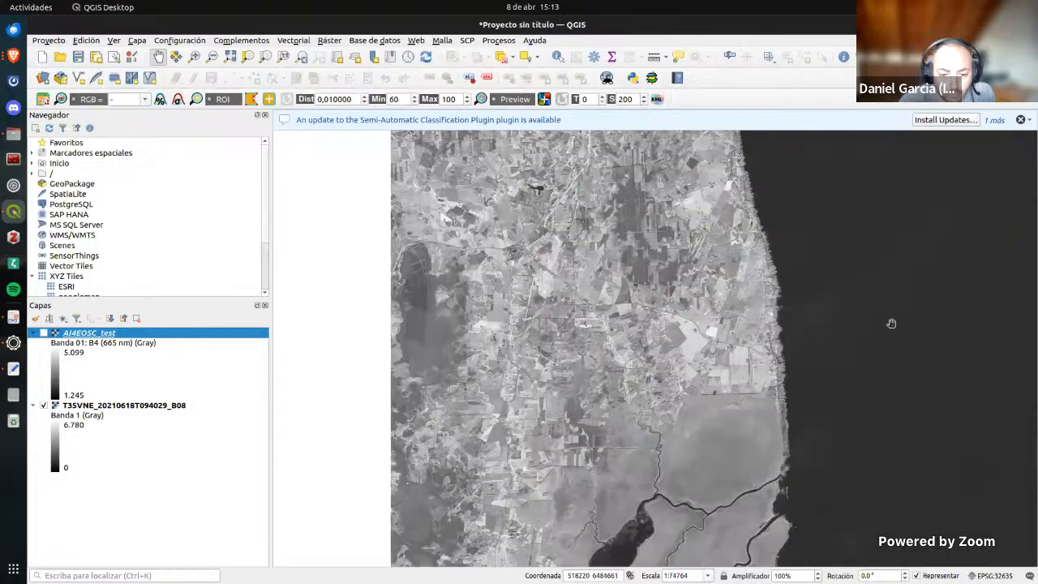
scroll(890, 324, up, 3)
drag(453, 341, 875, 295)
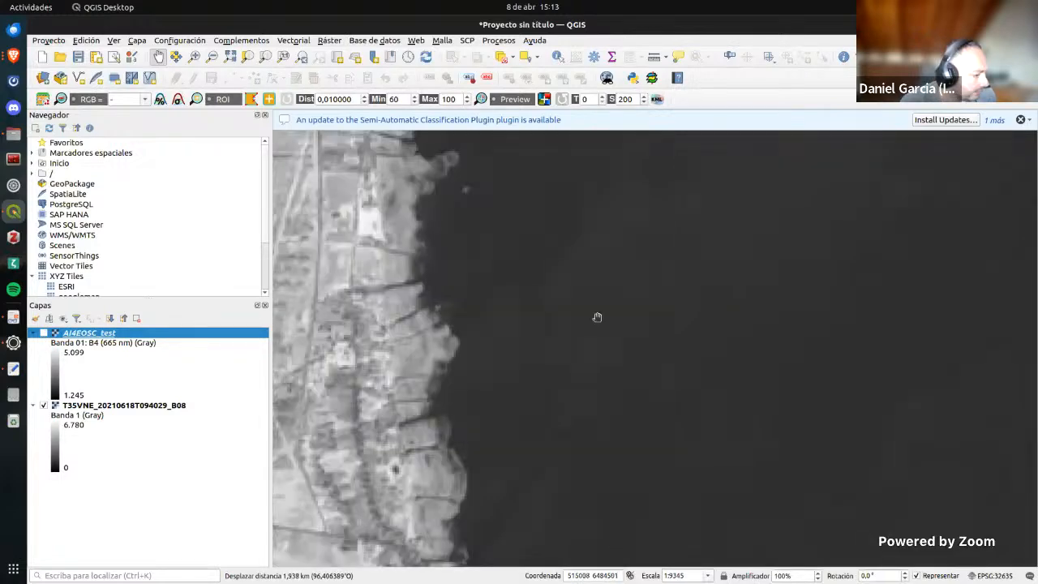
scroll(597, 318, up, 1)
drag(533, 322, 903, 323)
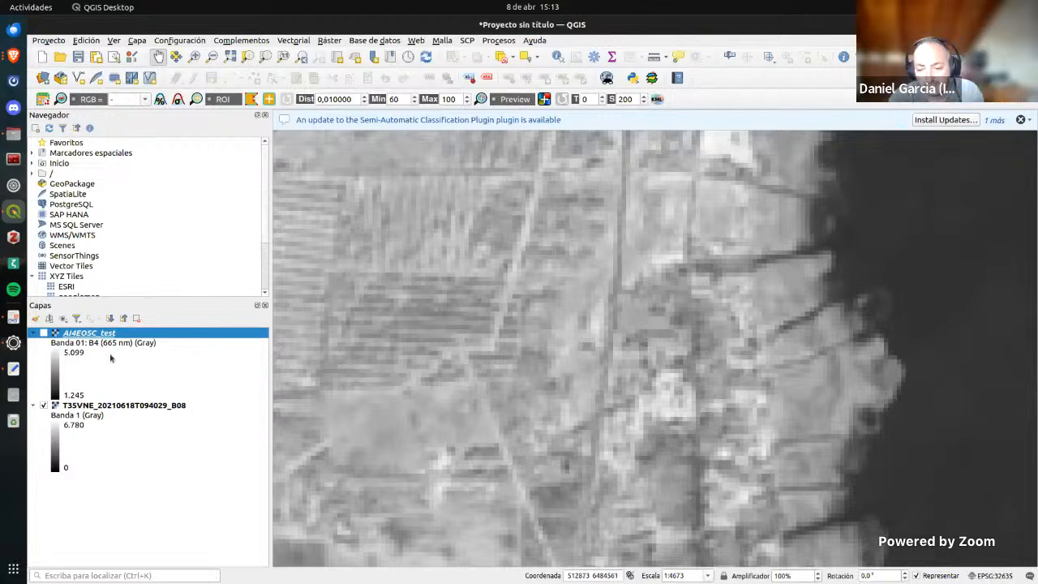
click(44, 333)
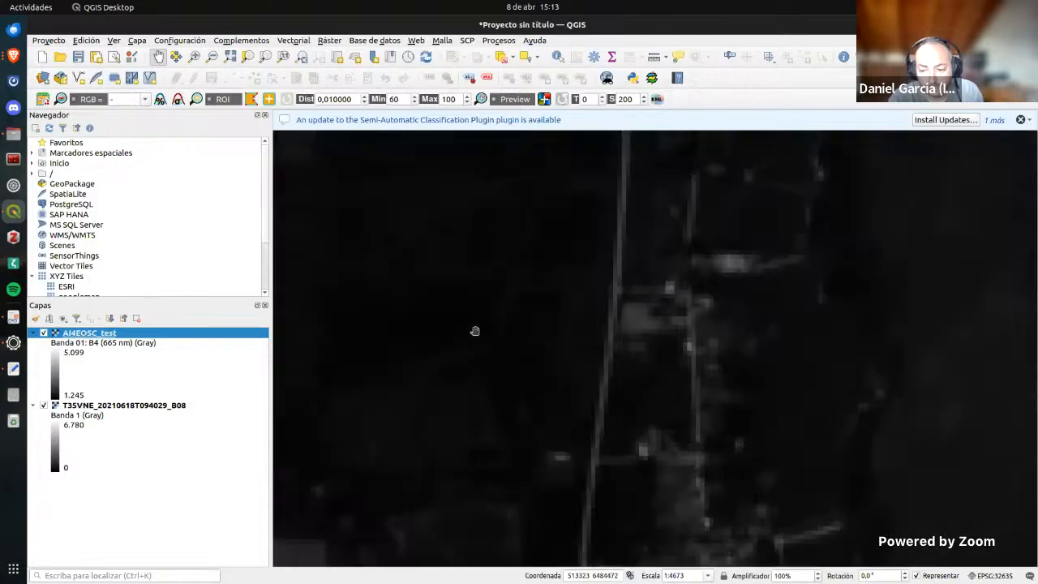
scroll(475, 332, down, 1)
scroll(479, 333, down, 1)
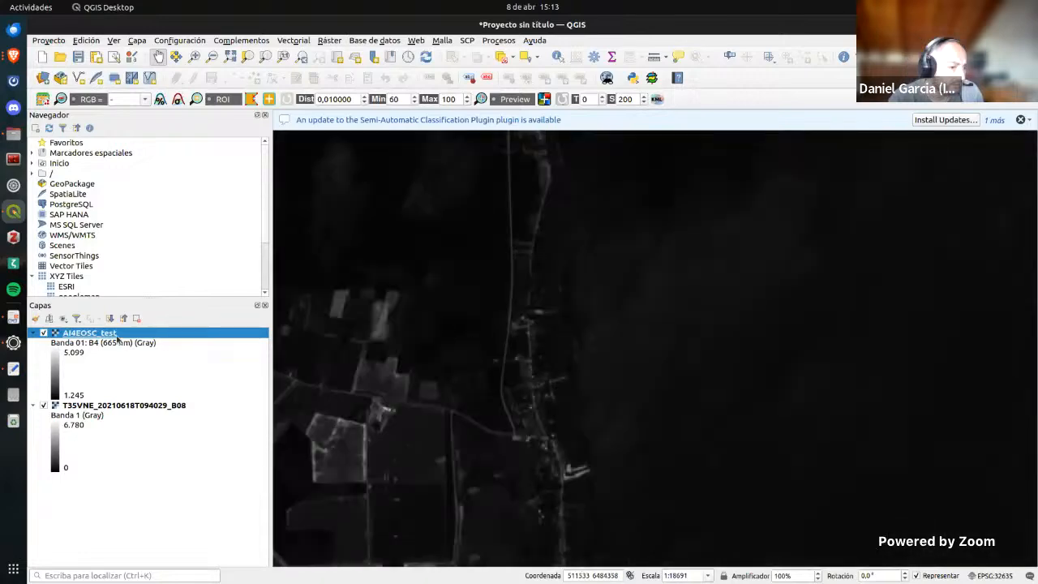
Step: Check the AI4EOSC_test layer's symbology without changing it and view the full extent of the raster
double_click(89, 334)
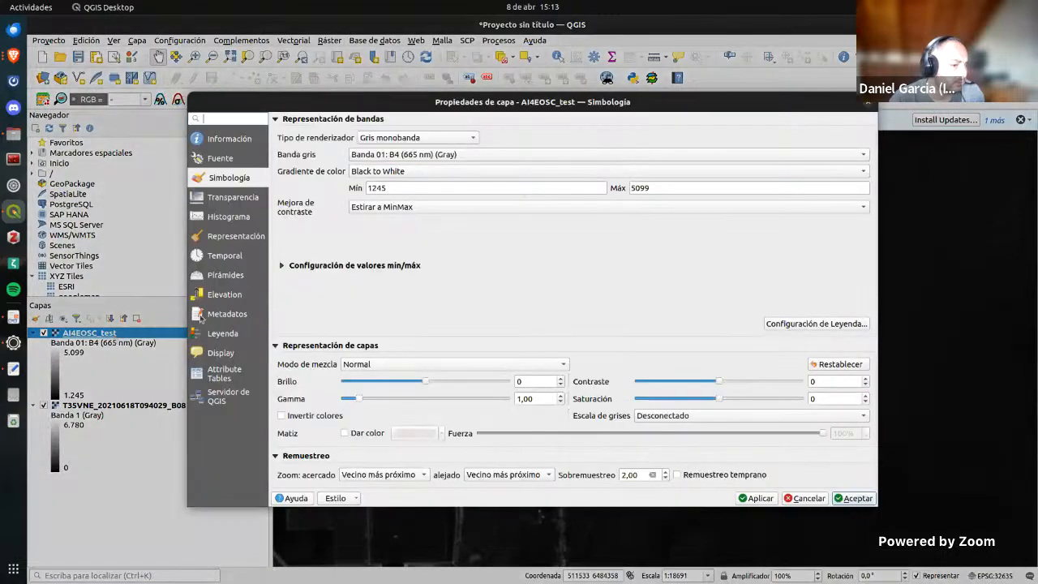
click(870, 107)
scroll(846, 260, down, 1)
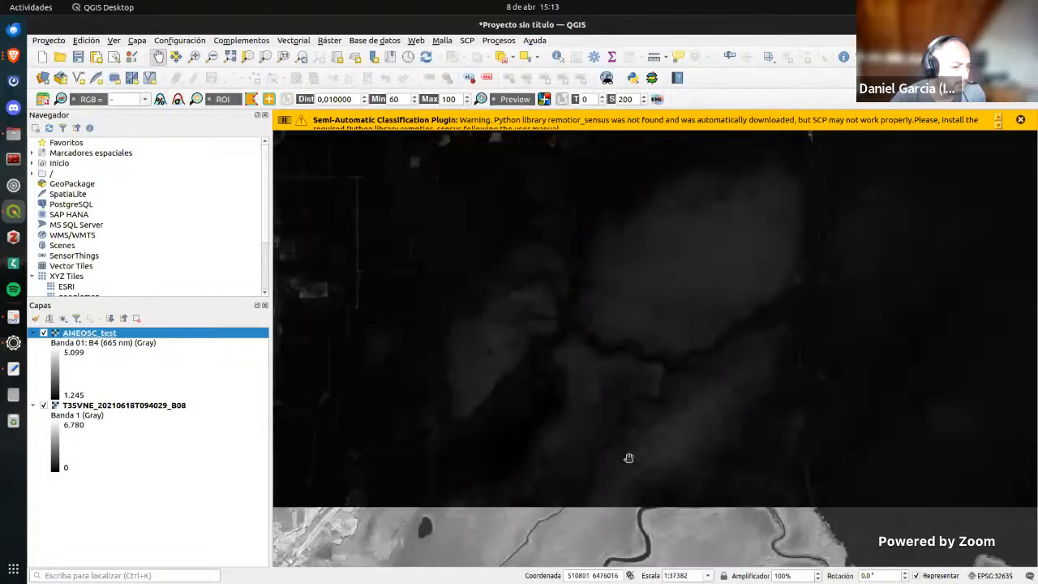
scroll(575, 354, down, 1)
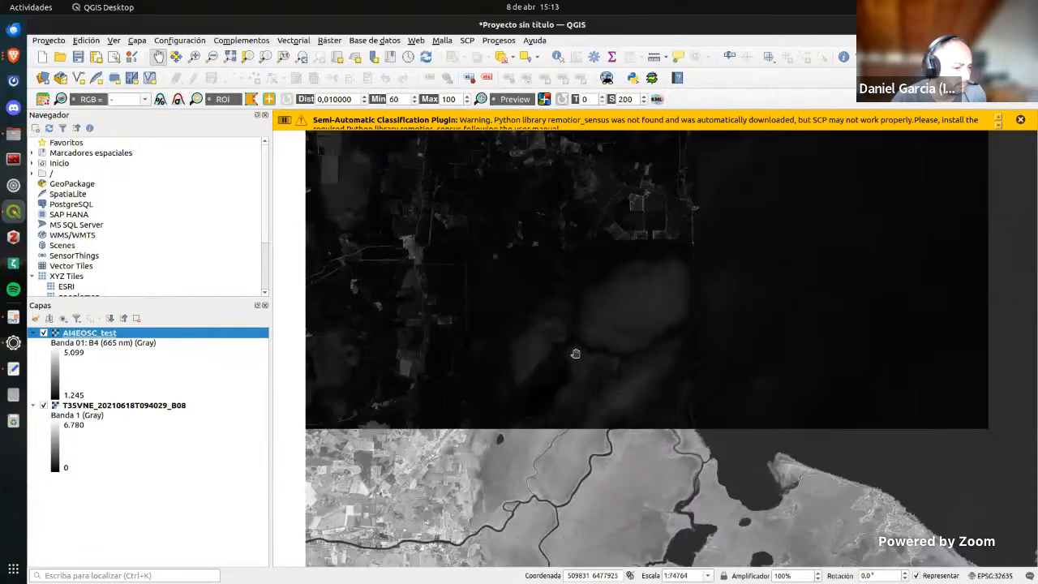
scroll(576, 353, down, 1)
drag(626, 289, 607, 412)
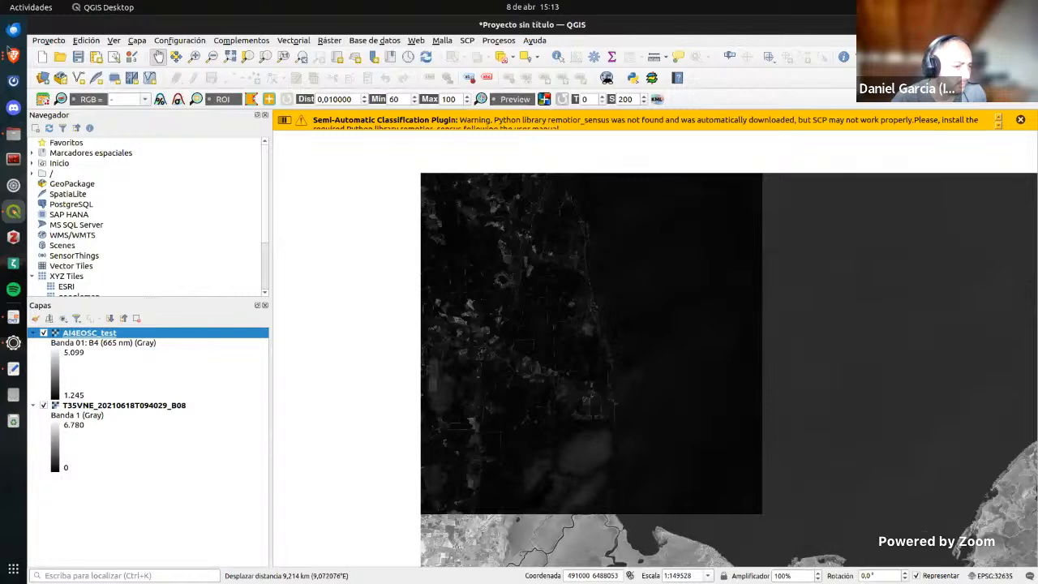
Step: Switch to the Swagger UI in Brave and download the prediction's output .SAFE.tif file into the AI4EOSC folder
click(13, 55)
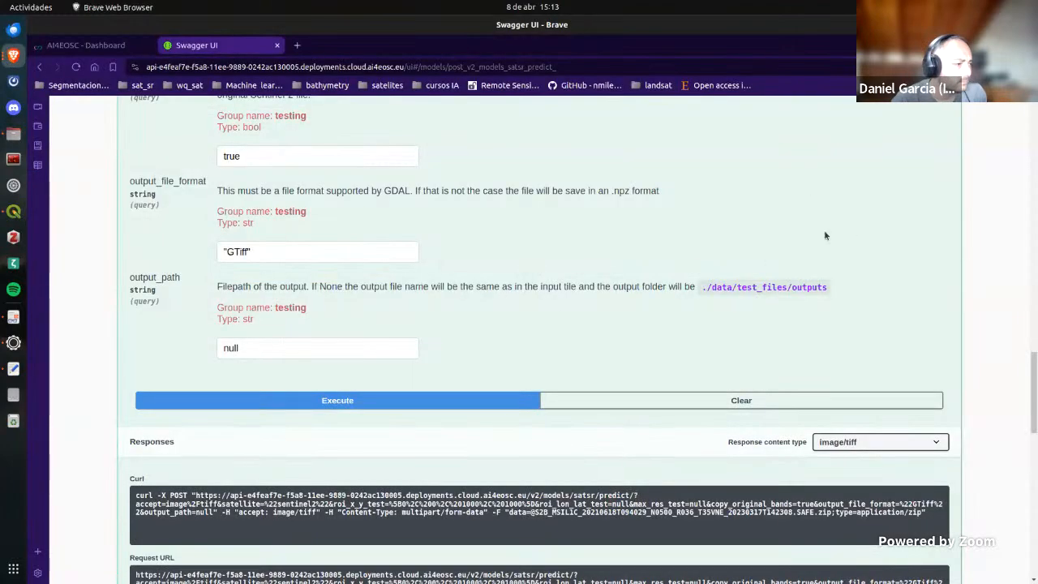
scroll(825, 235, down, 5)
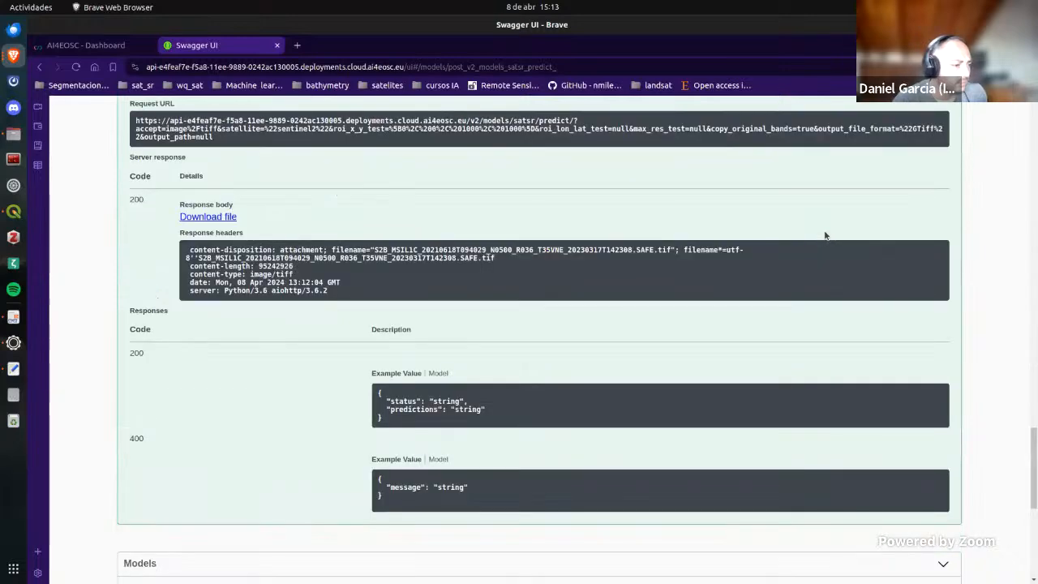
scroll(825, 235, up, 2)
scroll(825, 235, up, 2)
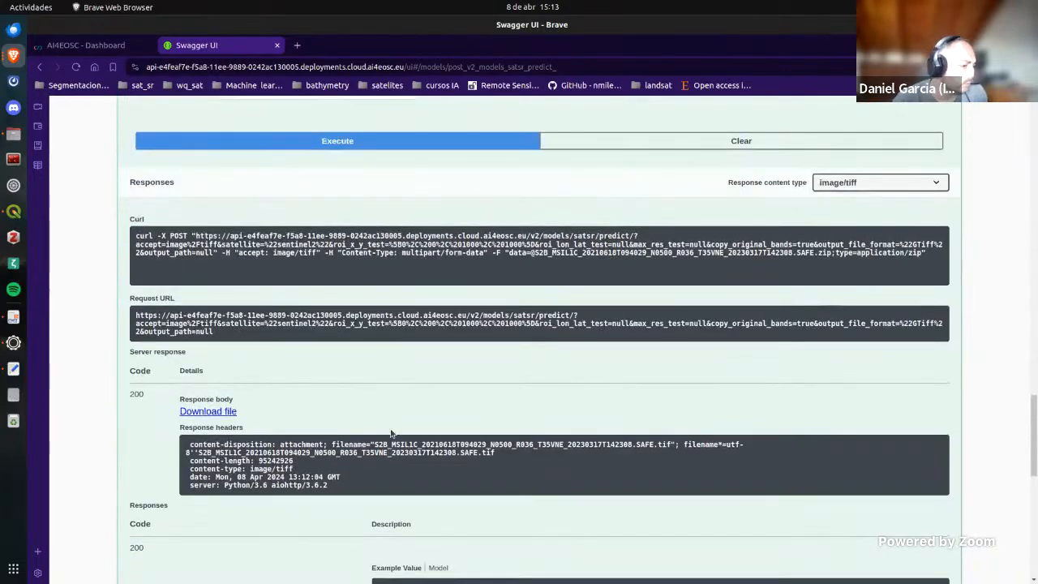
click(227, 412)
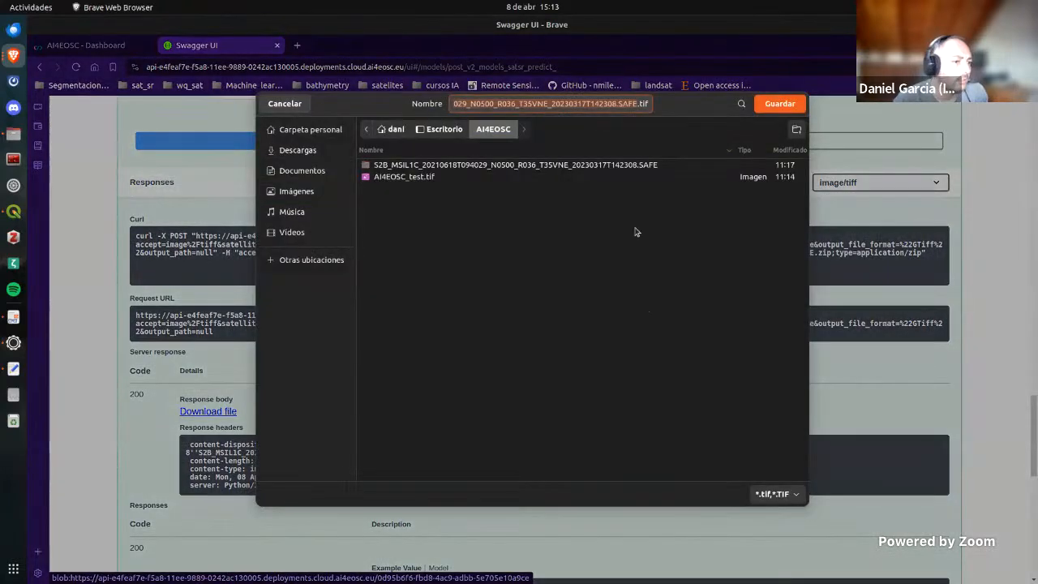
click(780, 105)
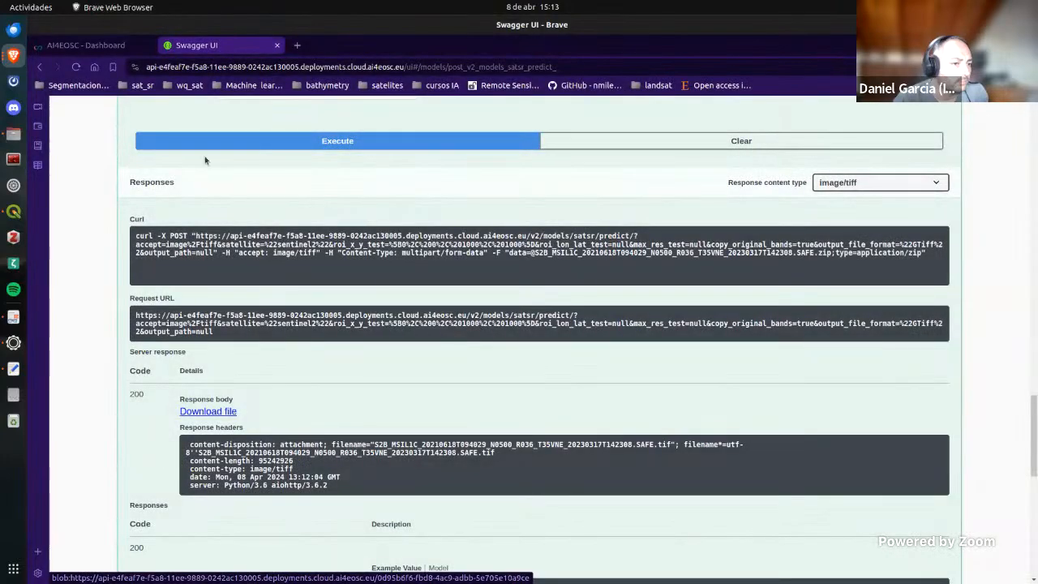
Step: Switch back to QGIS and add the downloaded S2B_MSIL1C .SAFE.tif from the AI4EOSC folder as a raster layer
click(13, 211)
click(13, 133)
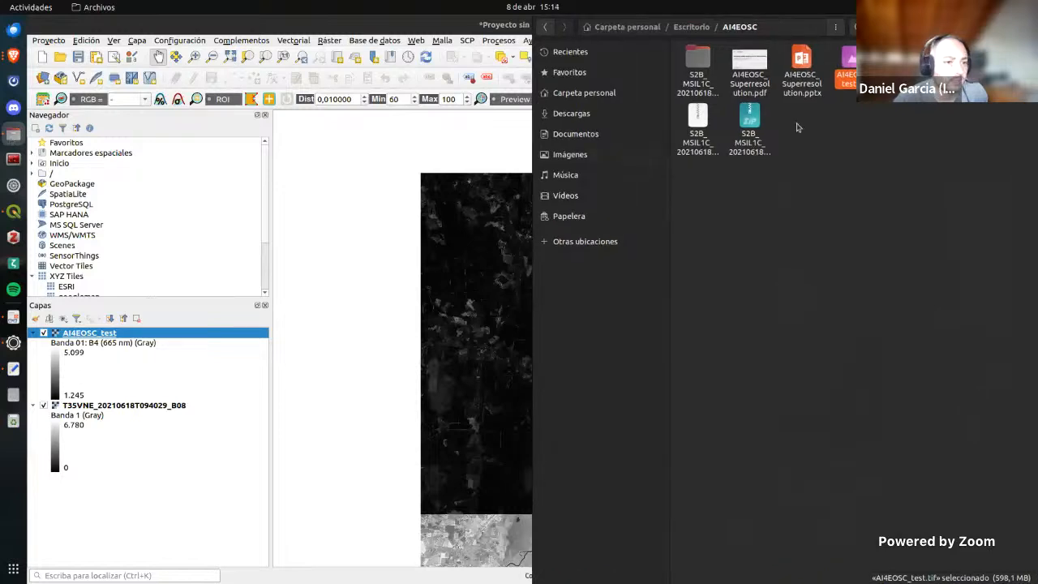
drag(1010, 130, 468, 260)
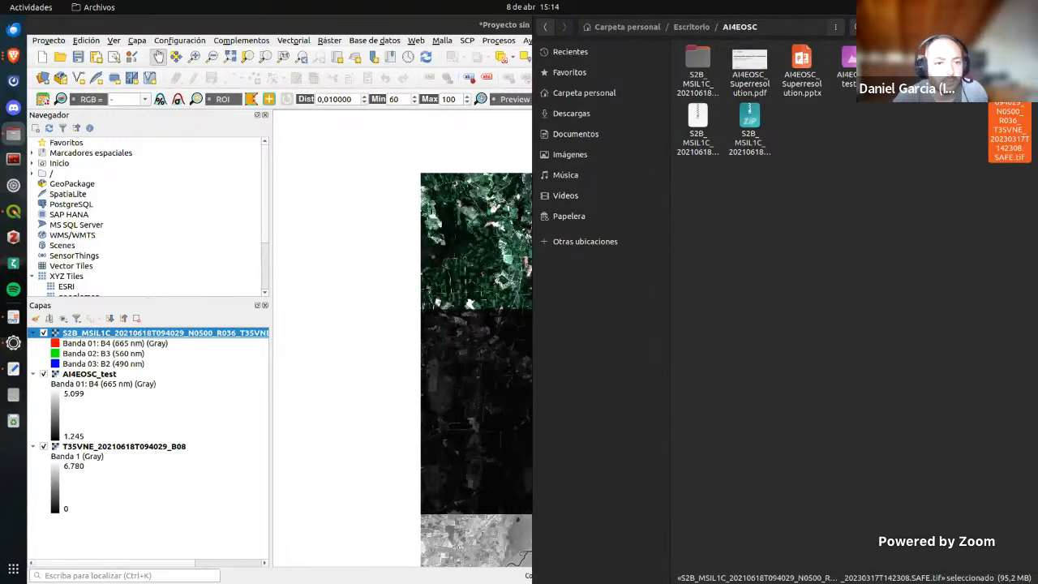
click(986, 27)
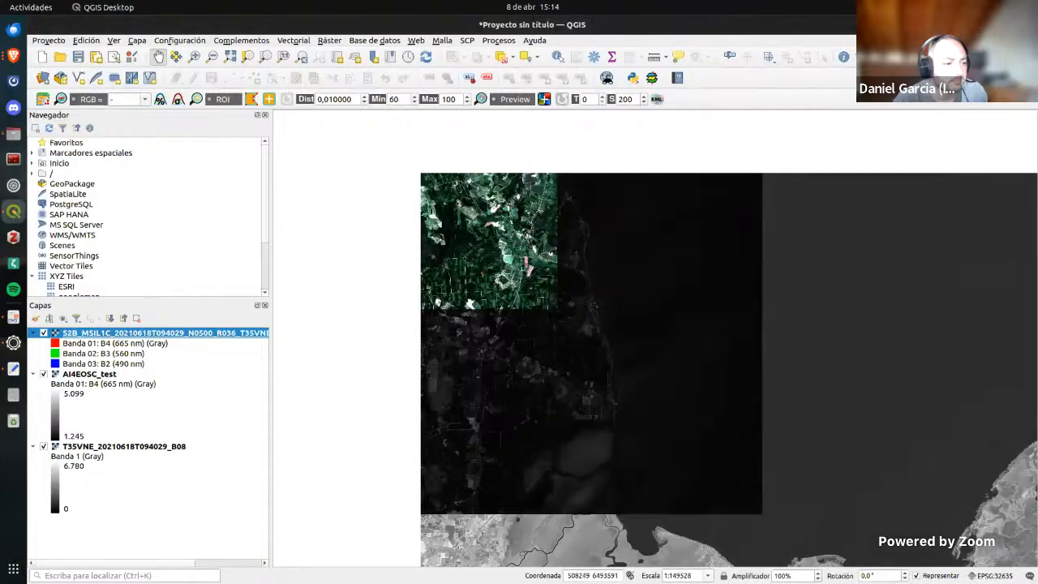
Step: Hide the AI4EOSC_test layer and render the S2B_MSIL1C layer as singleband gray using Banda 08: SRB8A (865 nm)
click(43, 374)
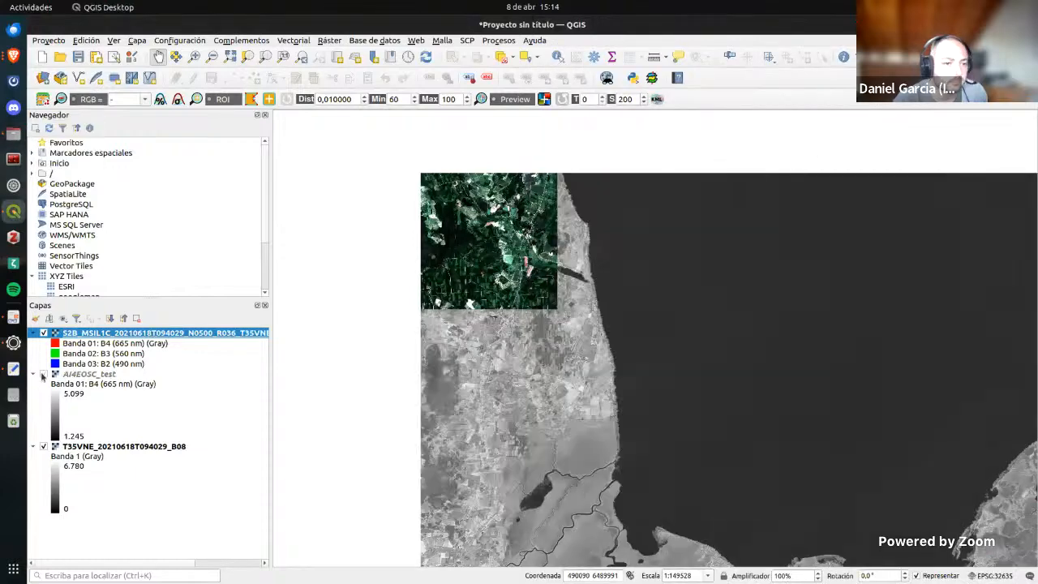
double_click(171, 335)
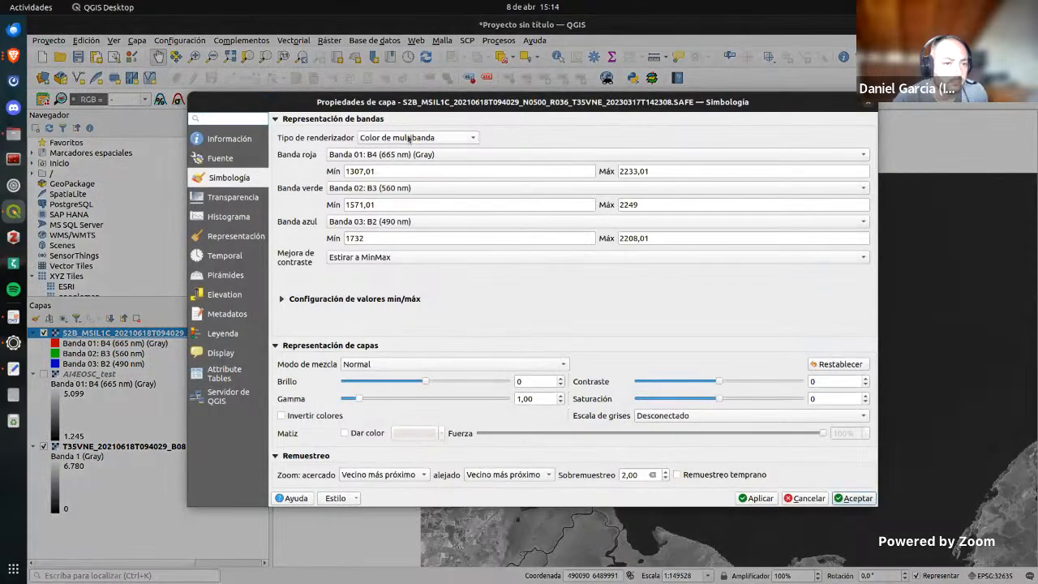
click(410, 137)
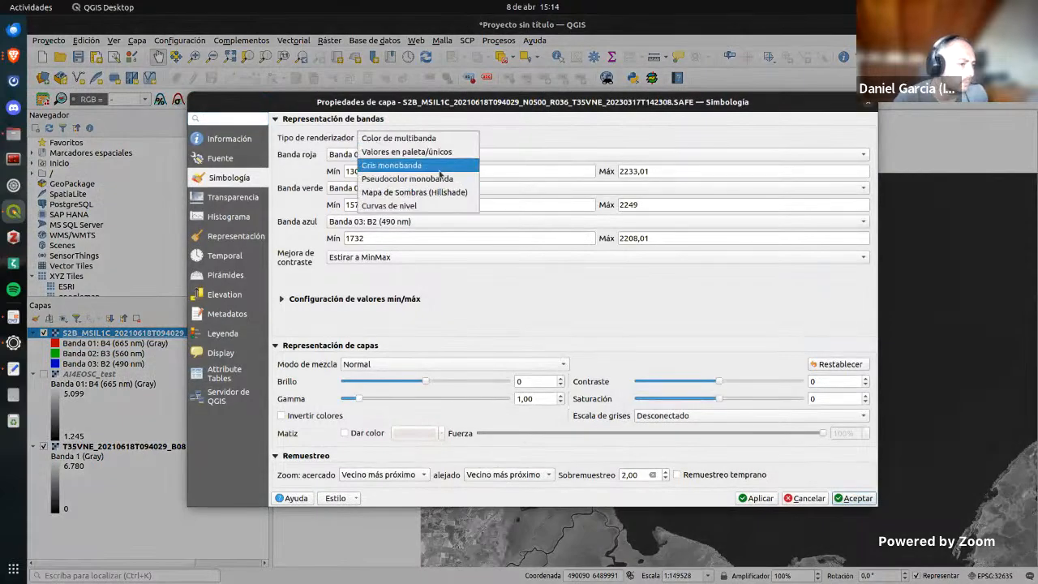
click(434, 164)
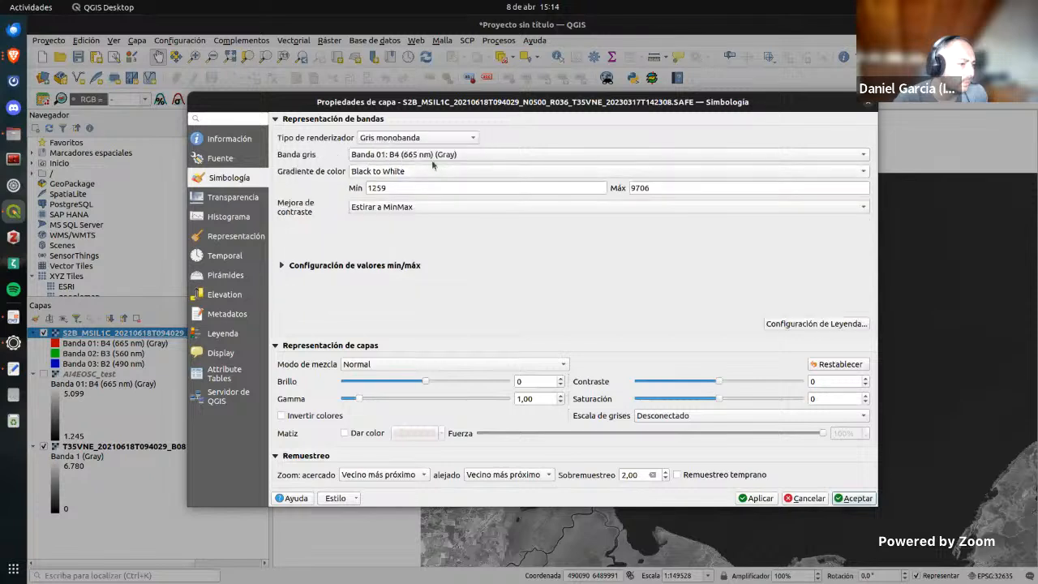
click(434, 155)
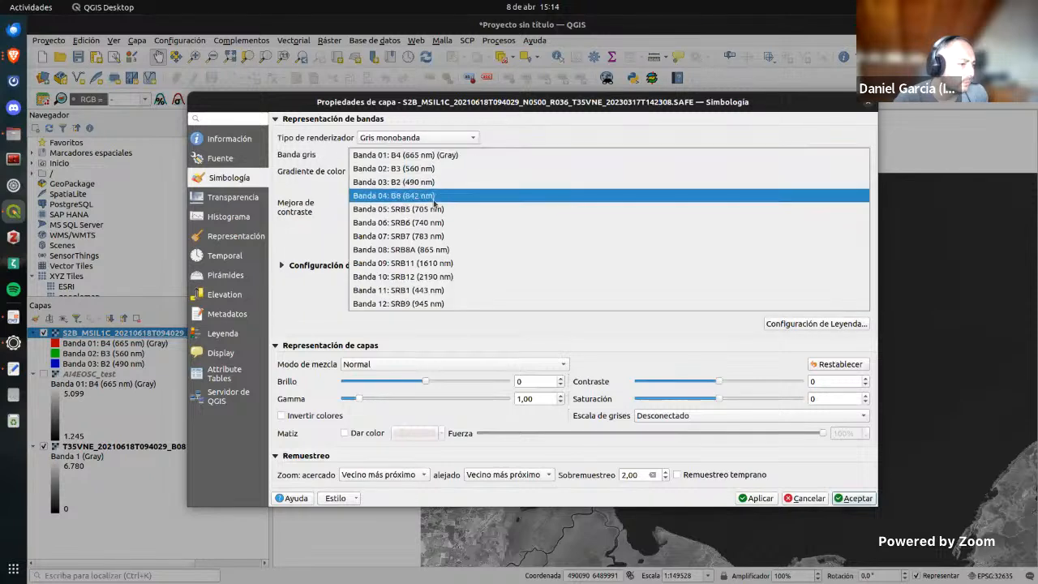
click(439, 249)
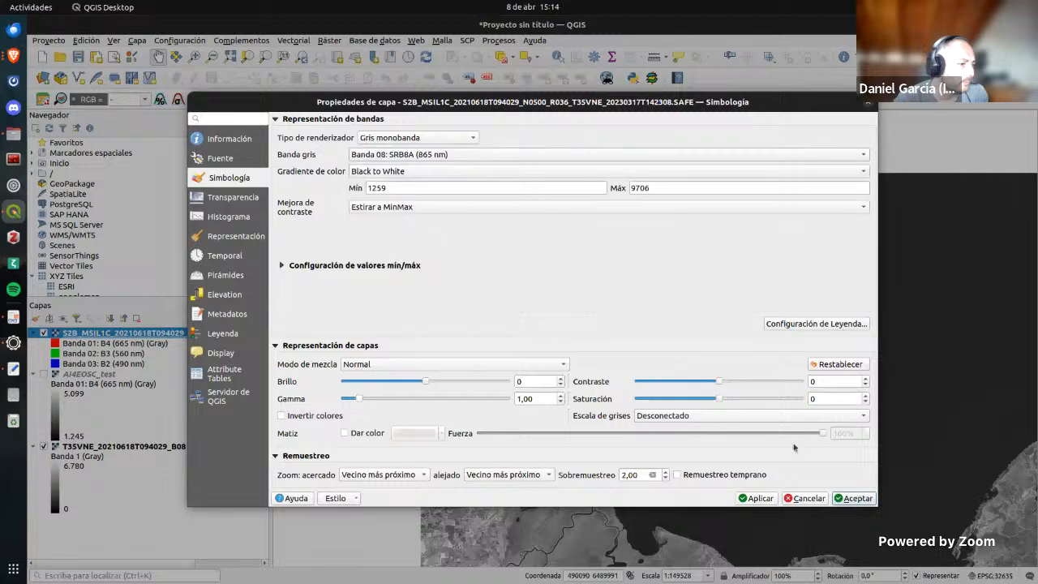
click(759, 498)
click(858, 498)
Step: Compare the super-resolved SRB8A band with the underlying B08 layer at close range near the lake by hiding and showing the upper layer
scroll(582, 271, up, 2)
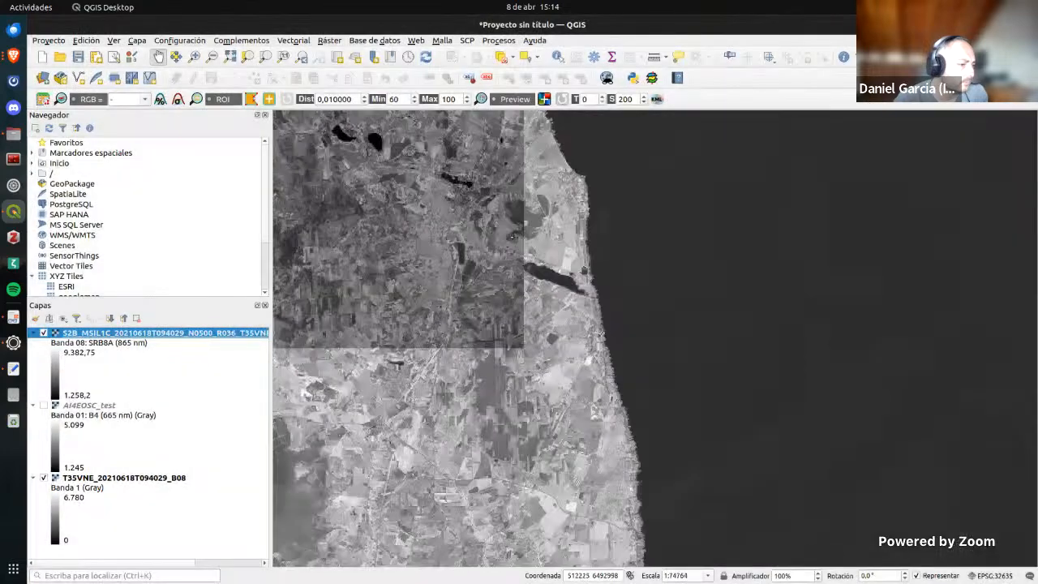
drag(487, 229, 752, 295)
scroll(714, 312, up, 2)
click(44, 332)
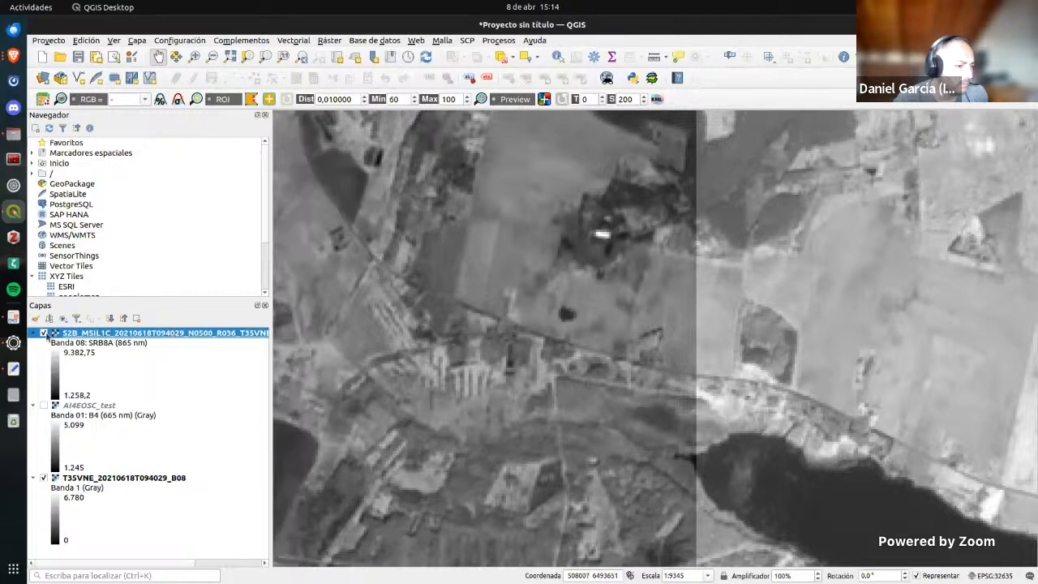
scroll(634, 259, up, 1)
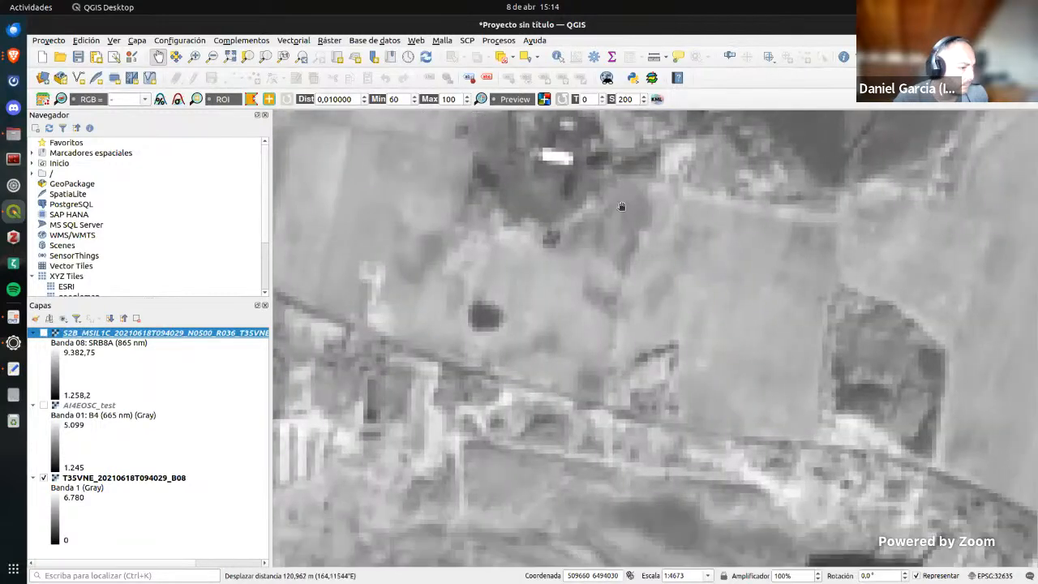
click(44, 333)
scroll(627, 333, down, 1)
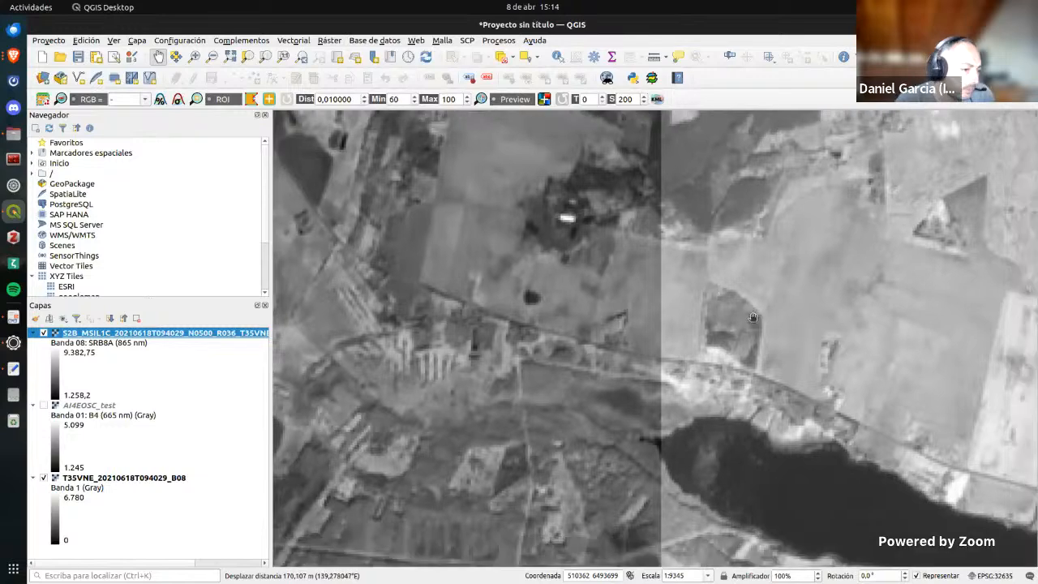
drag(752, 313, 747, 335)
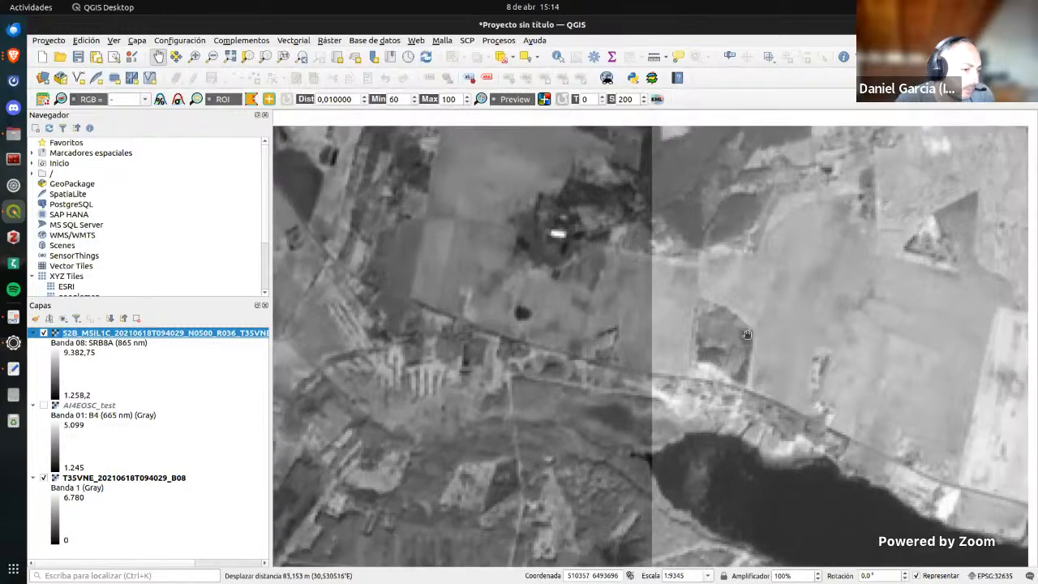
Step: Change the S2B_MSIL1C layer's gray band to Banda 09: SRB11 (1610 nm)
double_click(141, 341)
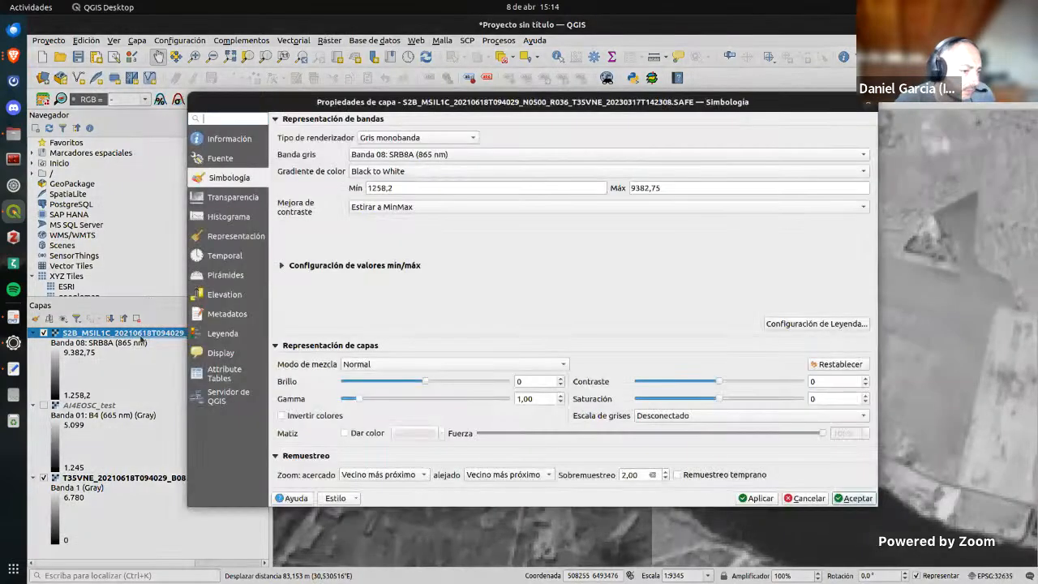
click(418, 156)
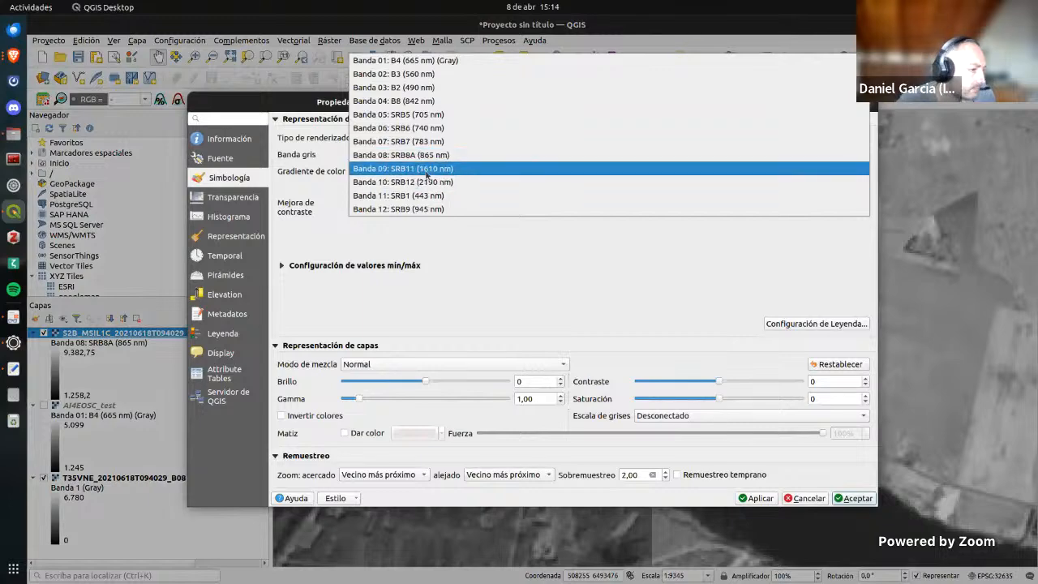
click(431, 170)
click(761, 498)
click(855, 498)
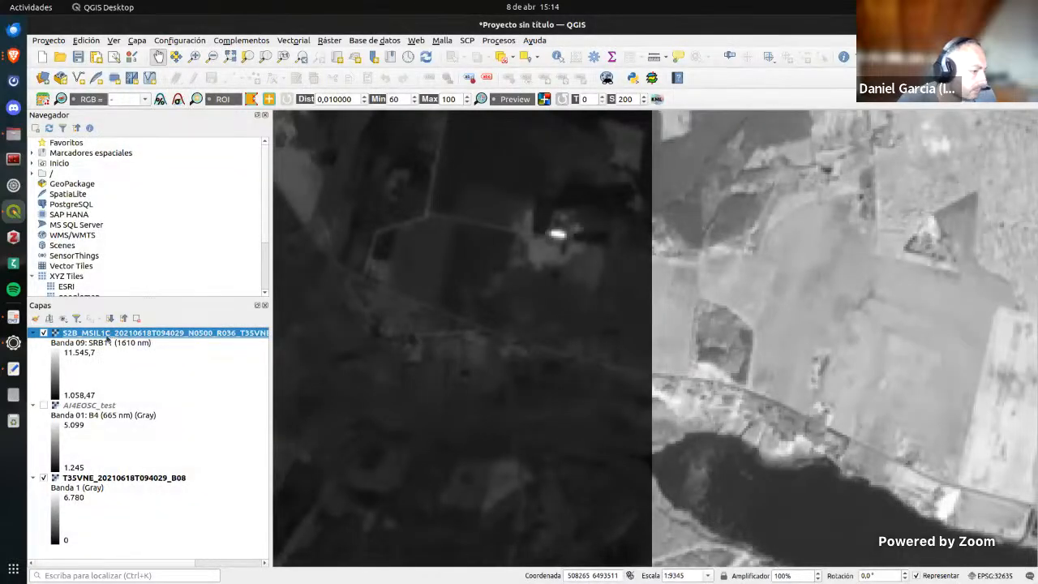
Step: Set the S2B_MSIL1C layer's gray band to Banda 06: SRB6 (740 nm), keeping the singleband gray renderer
double_click(114, 334)
click(398, 137)
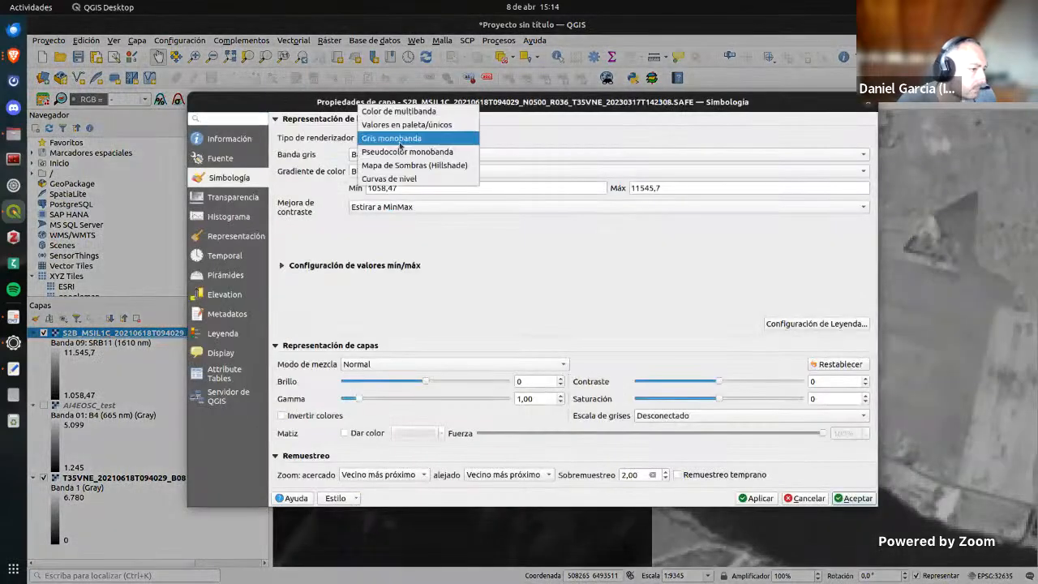
click(400, 143)
click(444, 154)
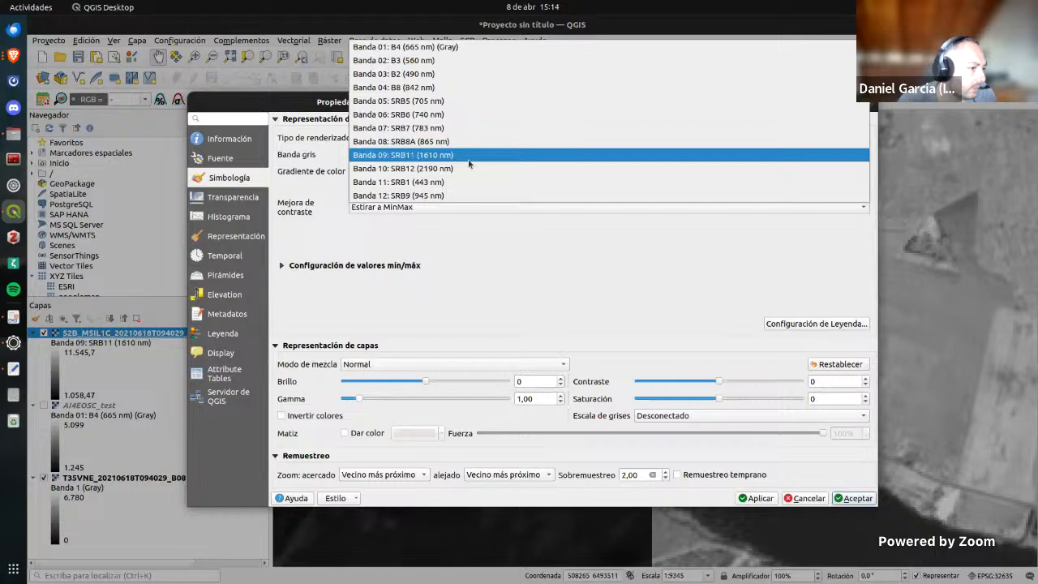
click(451, 115)
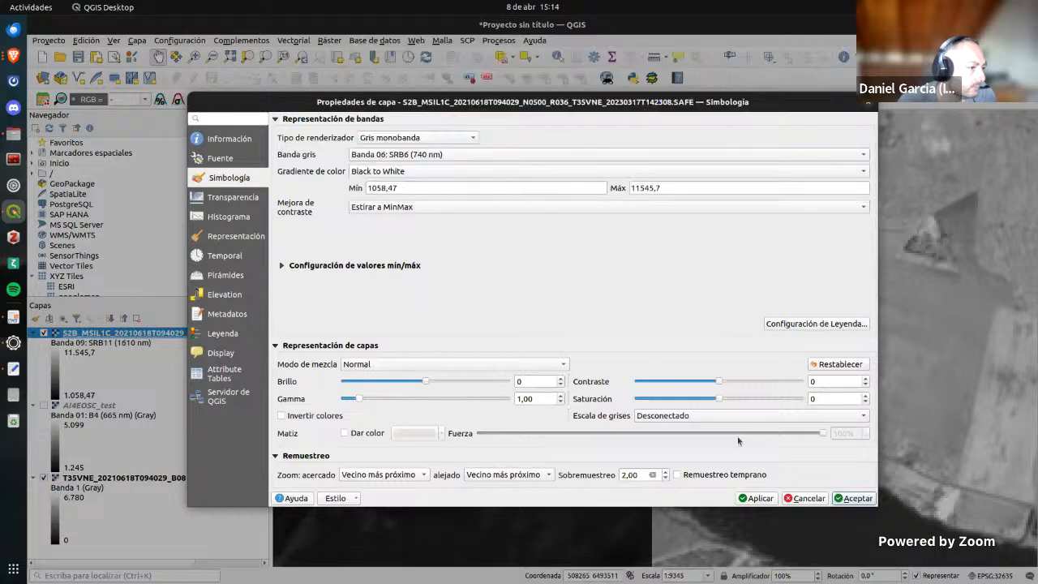
click(756, 498)
click(854, 498)
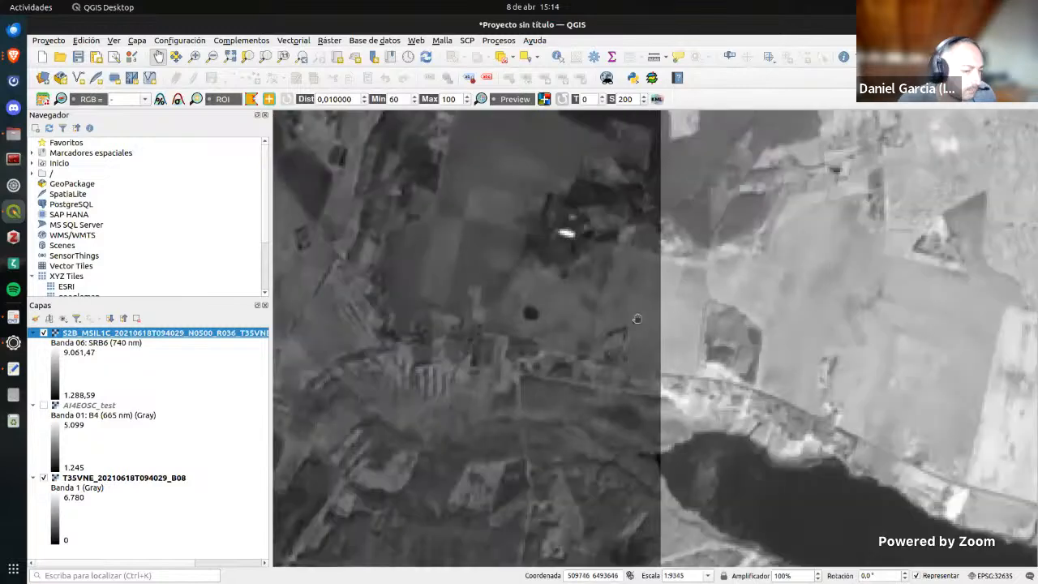
Step: Switch to Brave, dismiss the downloads list, and view the AI4EOSC dashboard's deployments before returning to the Swagger UI
key(alt+Tab)
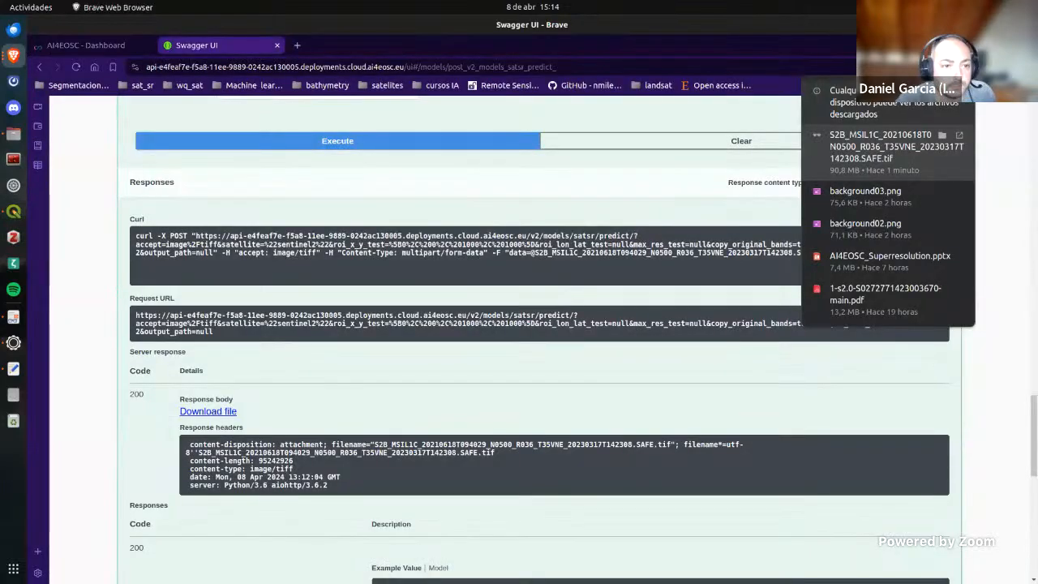
click(1027, 194)
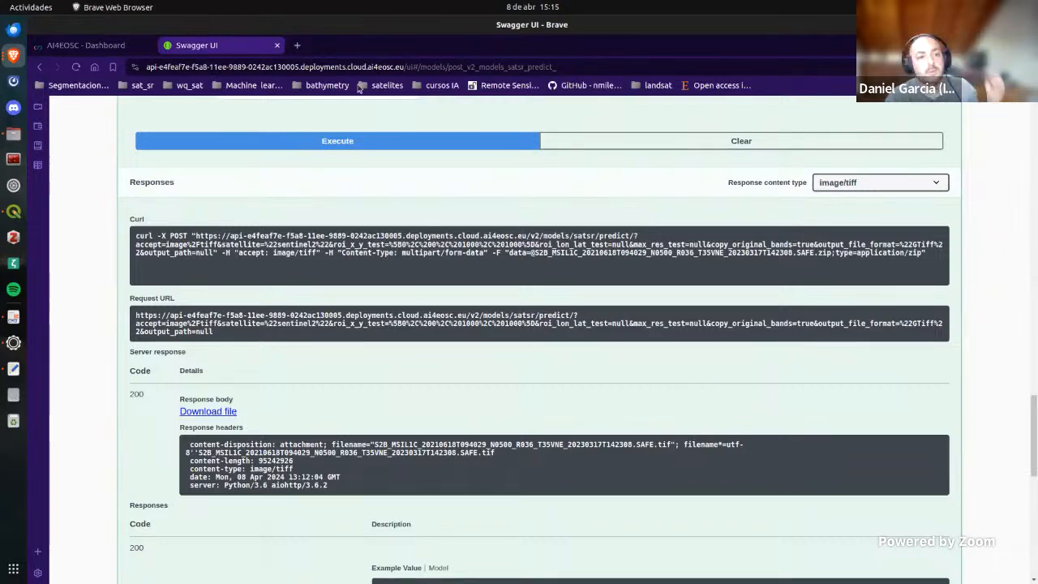
click(63, 48)
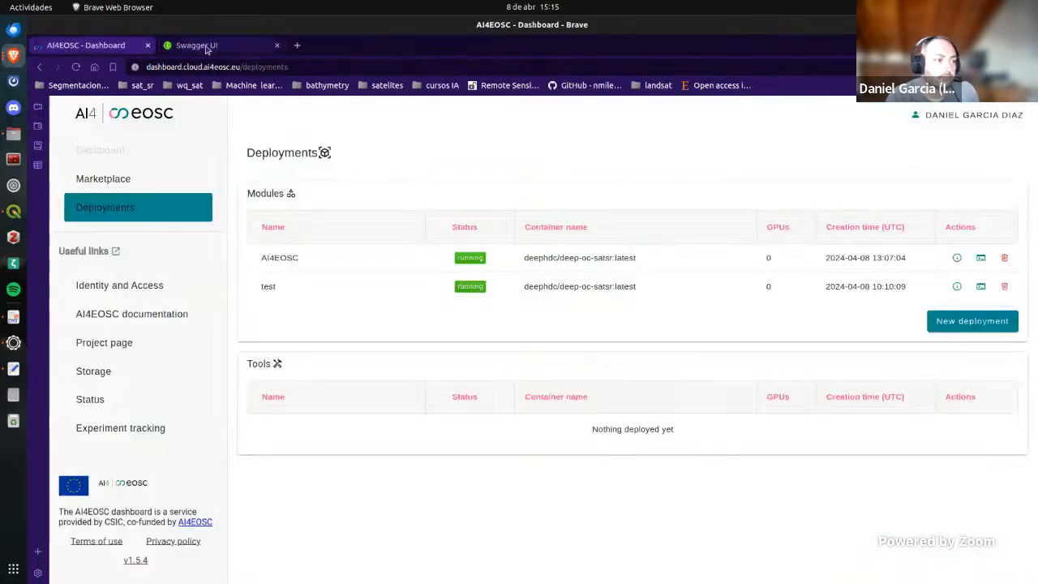
click(204, 46)
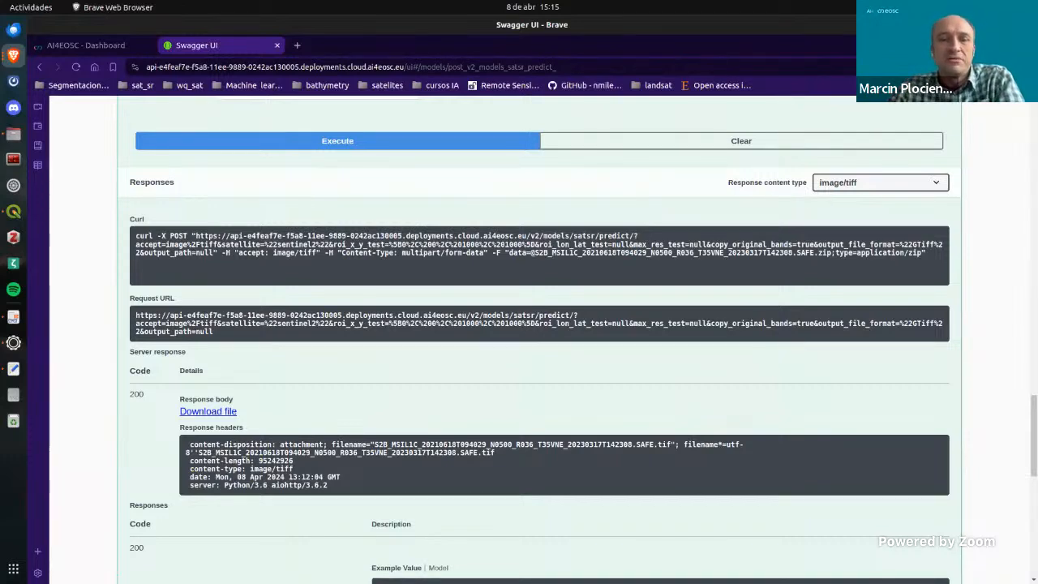
key(alt+Tab)
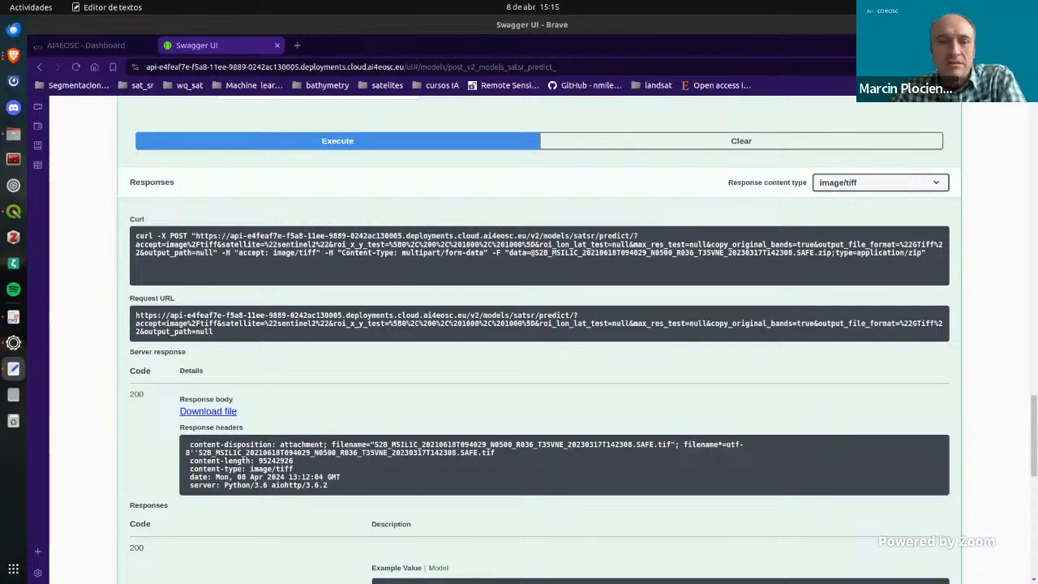
key(XF86AudioRaiseVolume)
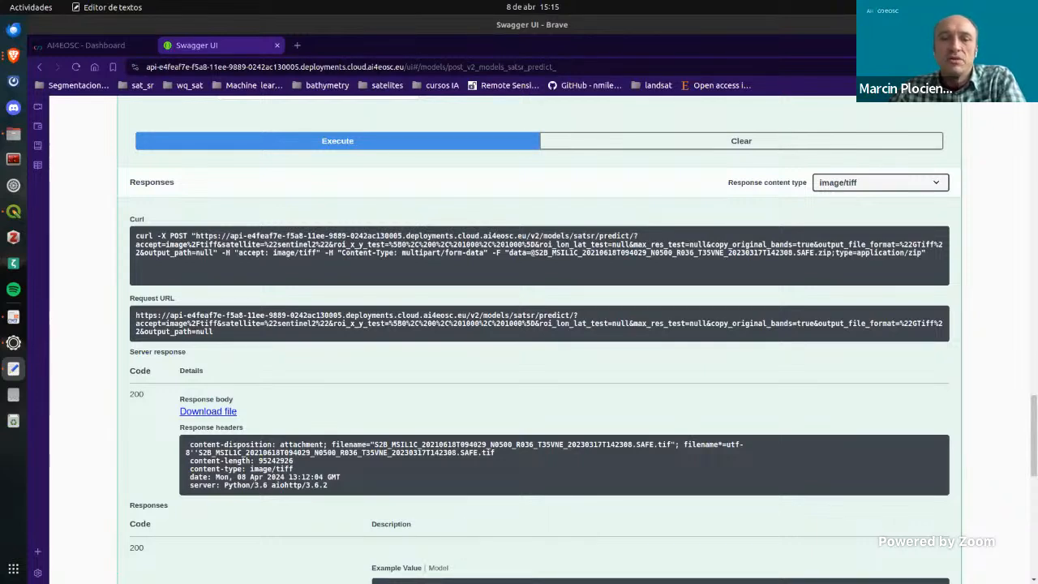
key(XF86AudioRaiseVolume)
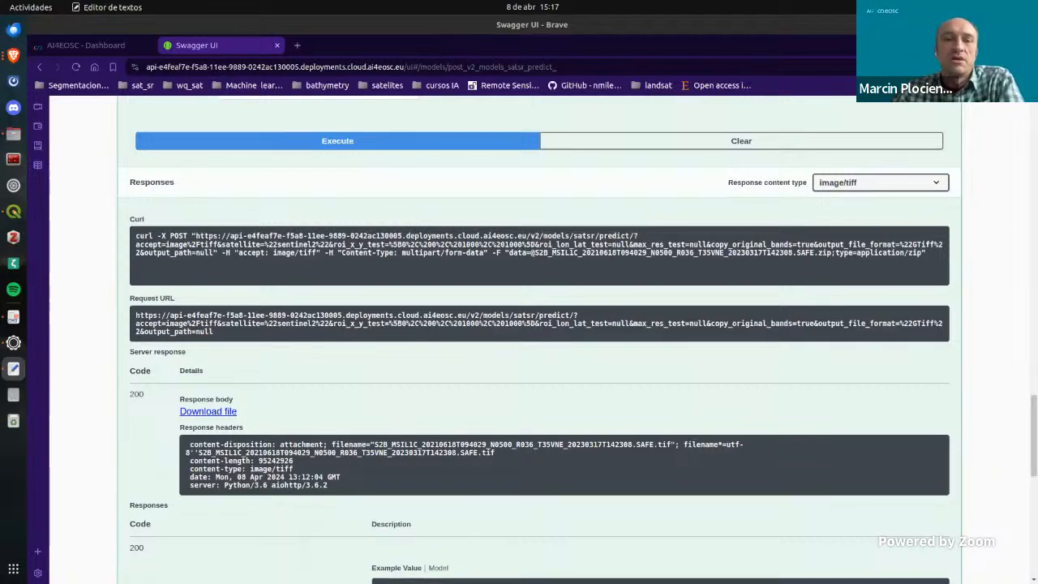
key(super+h)
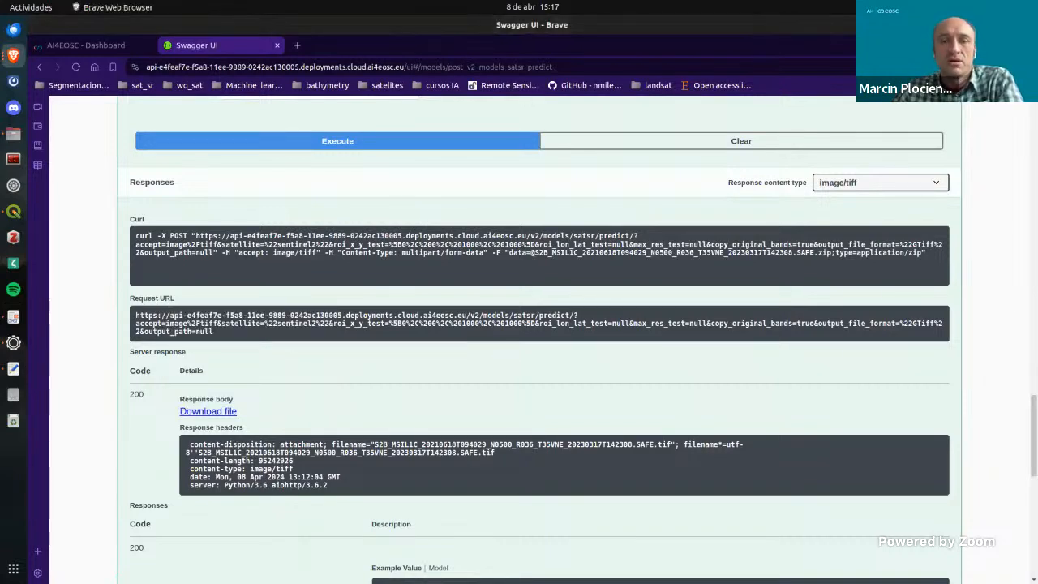
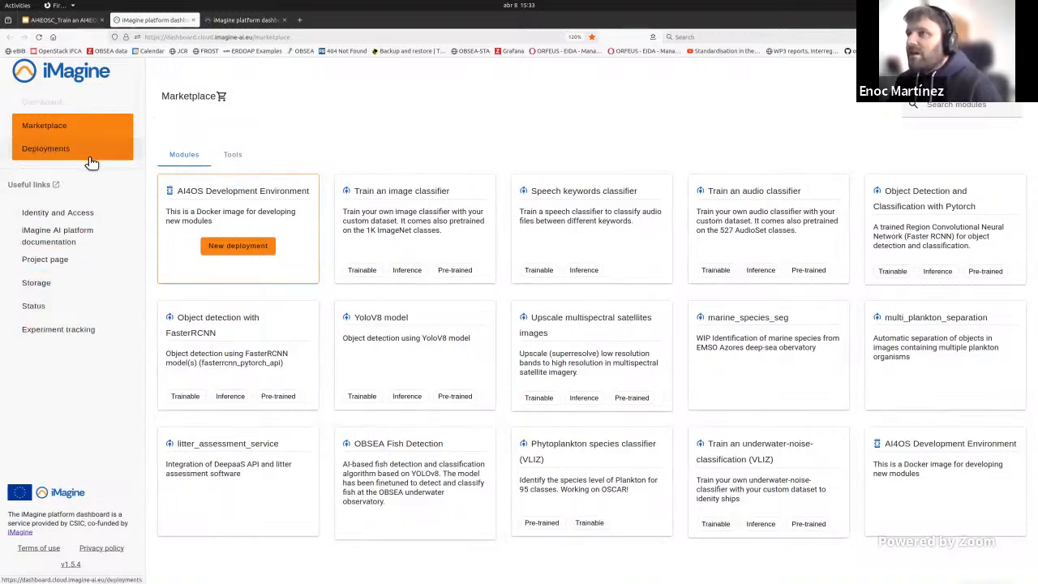
Step: Open the training configuration of the YoloV8 model from the marketplace and choose Jupyter as the service to run
click(392, 344)
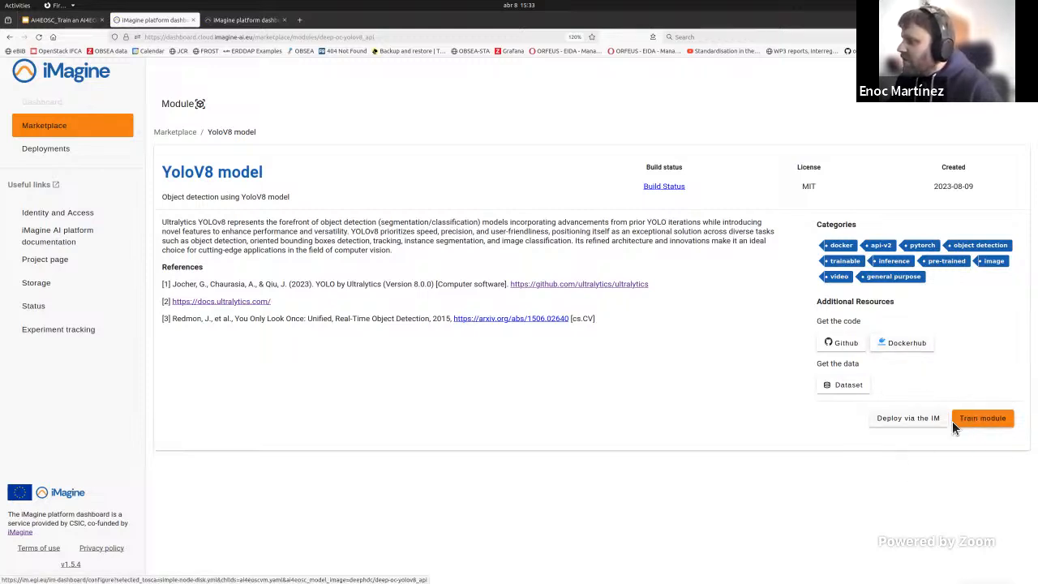
click(997, 423)
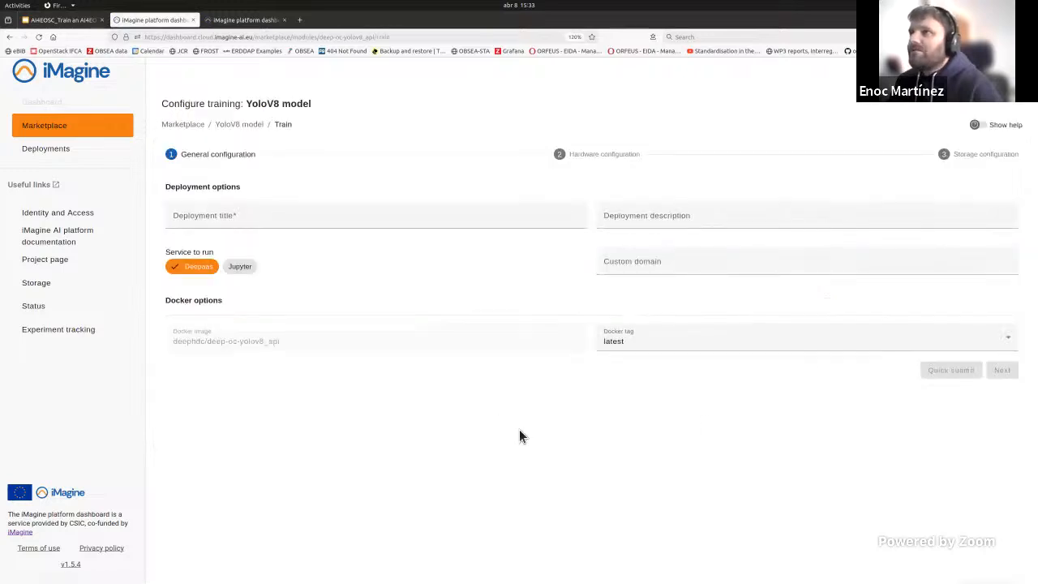
click(240, 267)
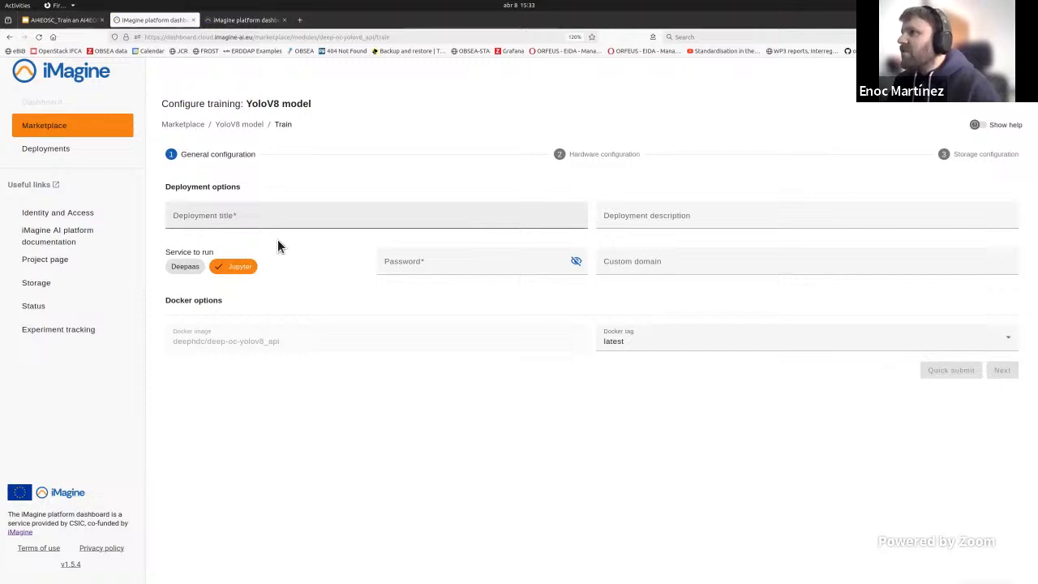
Step: Title the deployment "jupyter train test", enter the Jupyter password, and continue to the hardware configuration
click(251, 219)
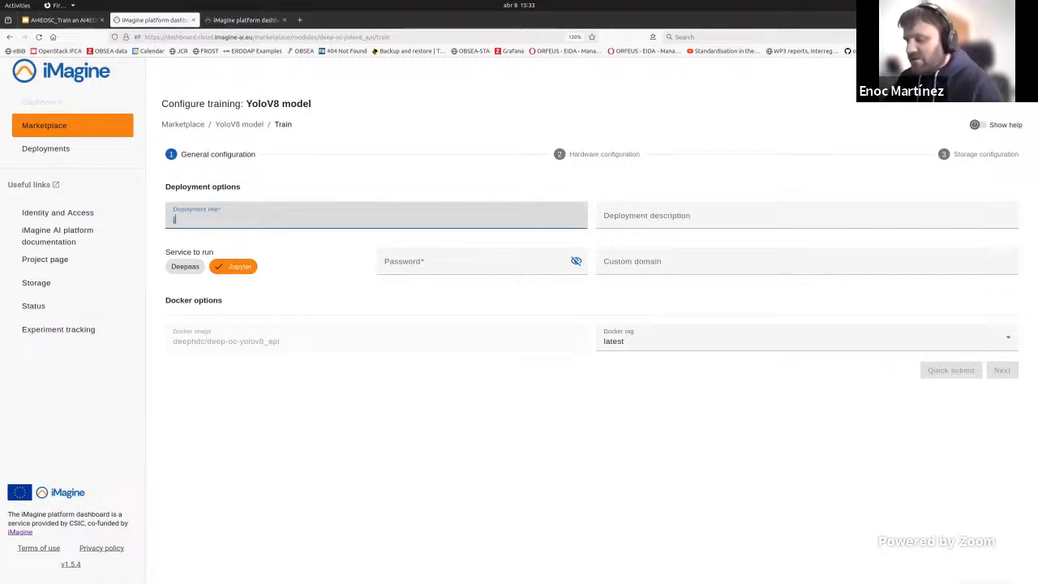
text(jupyter train test)
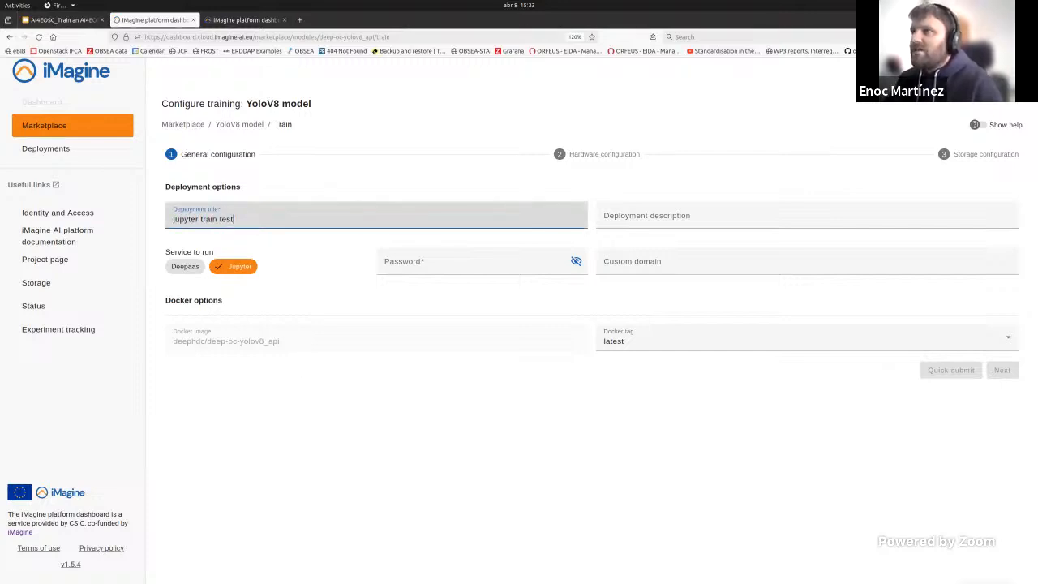
click(446, 259)
text(1234)
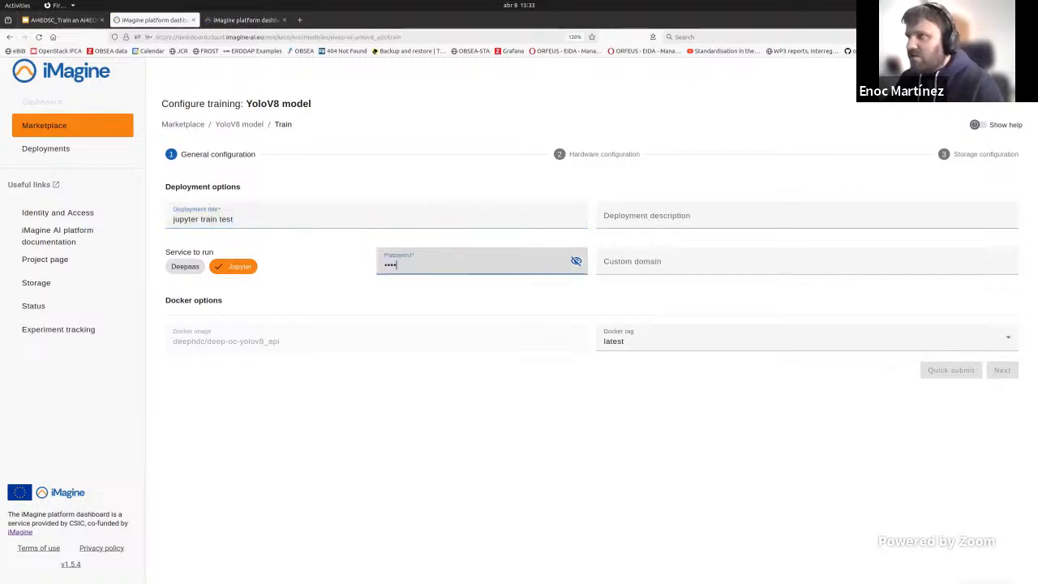
text(••••••••)
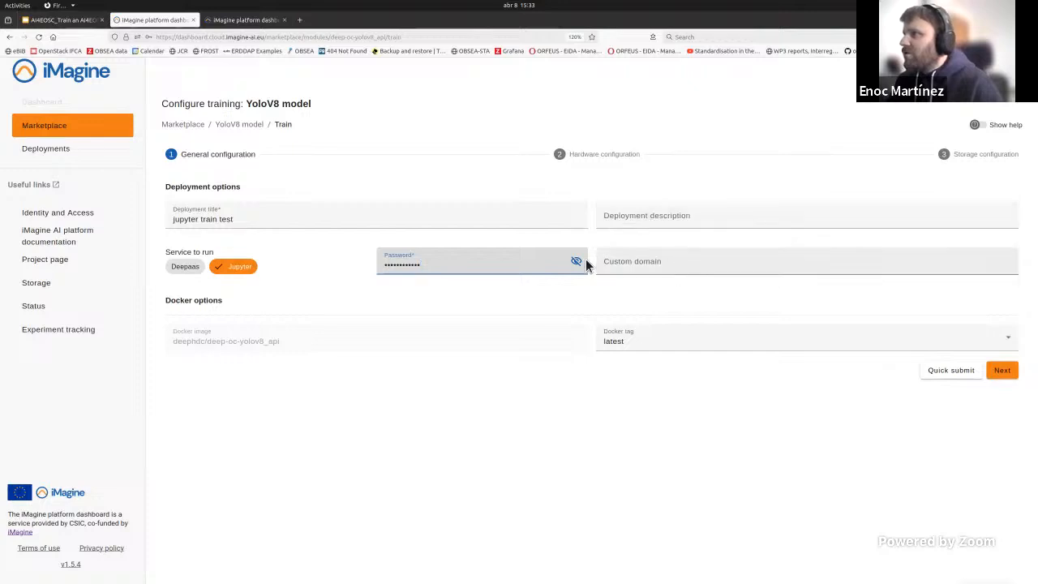
click(1002, 370)
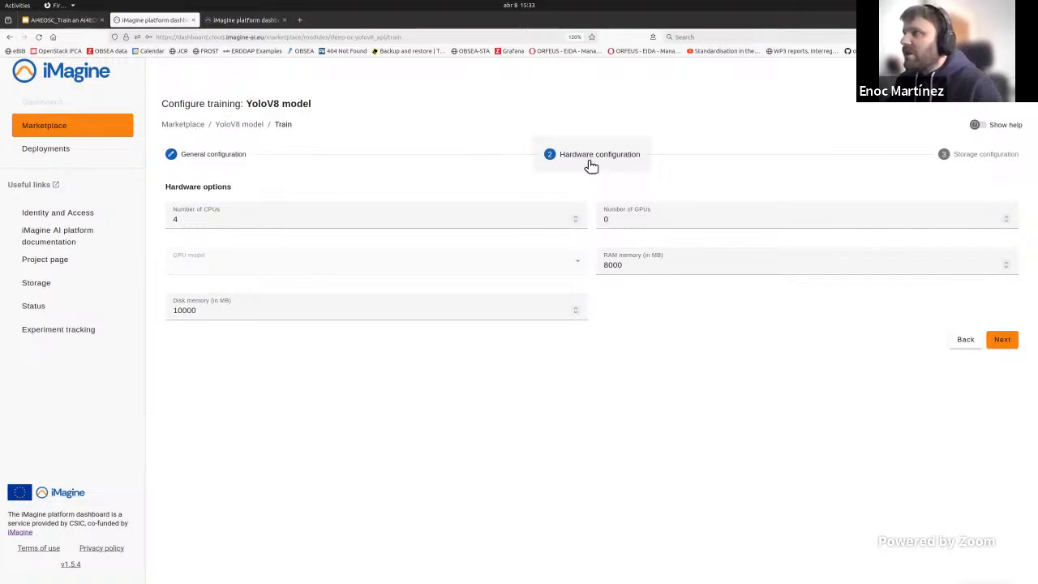
Step: Set the number of CPUs to 10 and submit the training deployment with the preset storage options
click(285, 220)
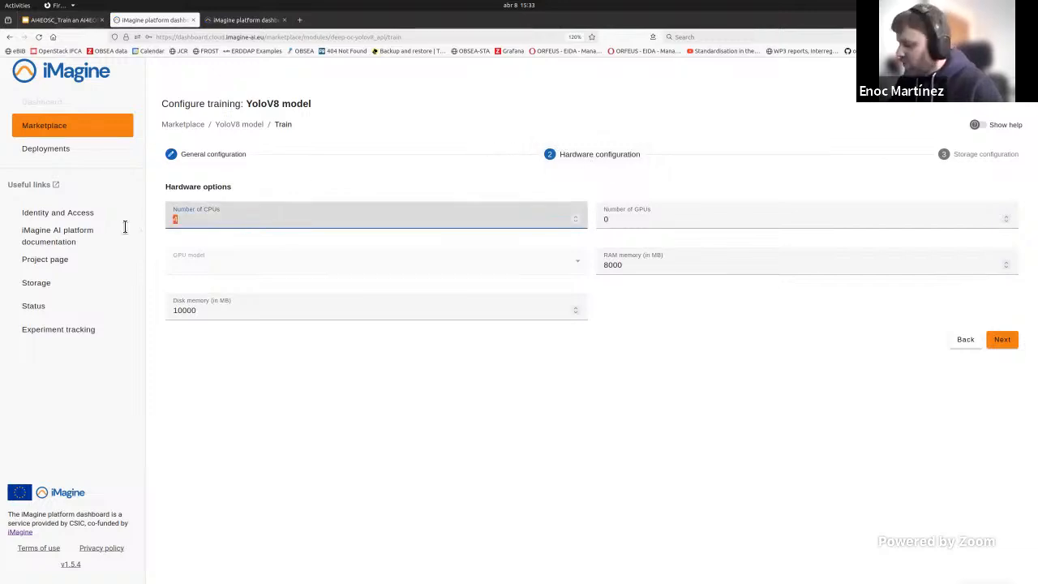
text(10)
click(551, 353)
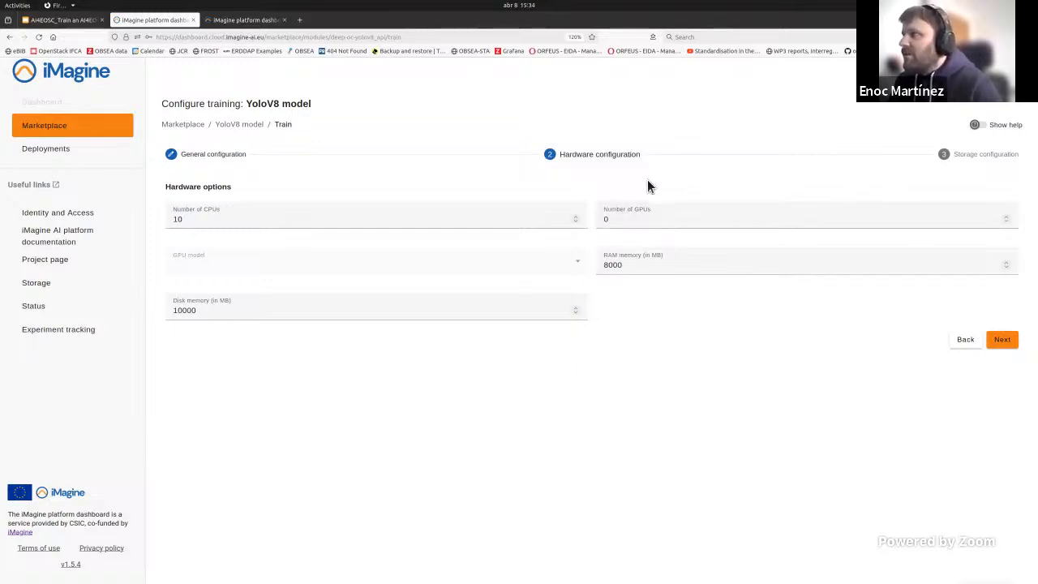
click(642, 219)
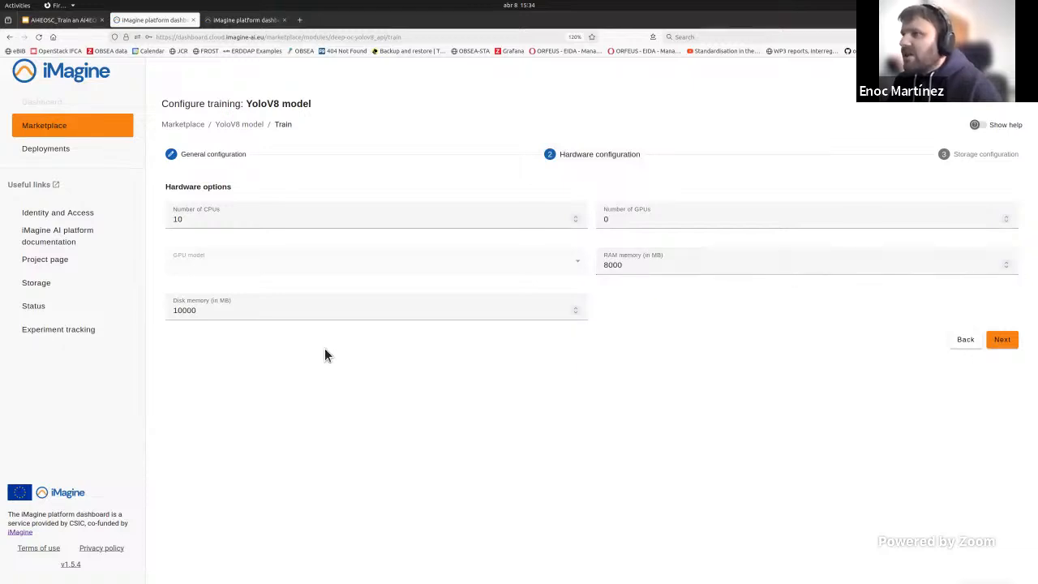
click(1002, 340)
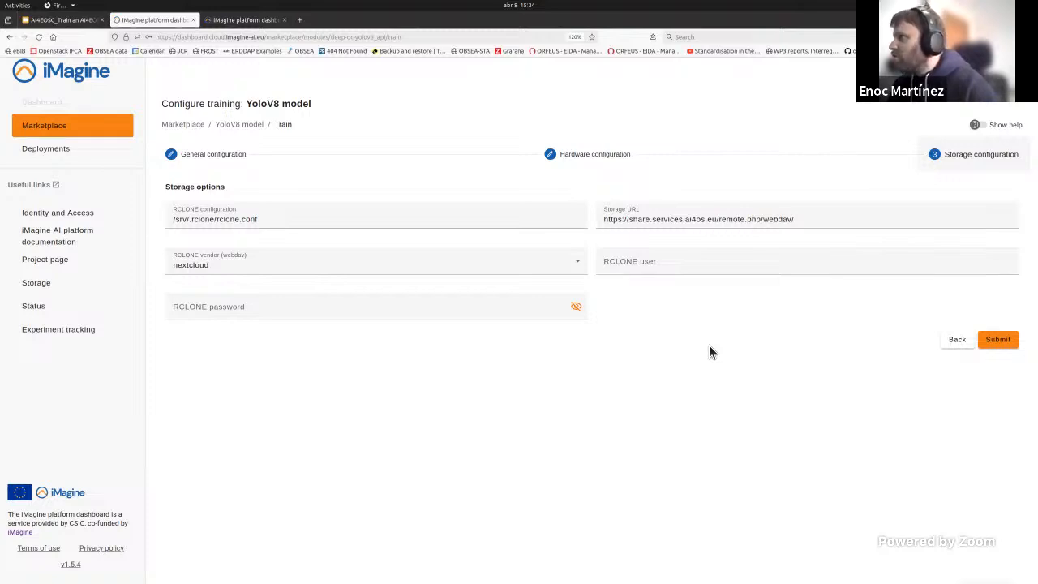
click(1003, 342)
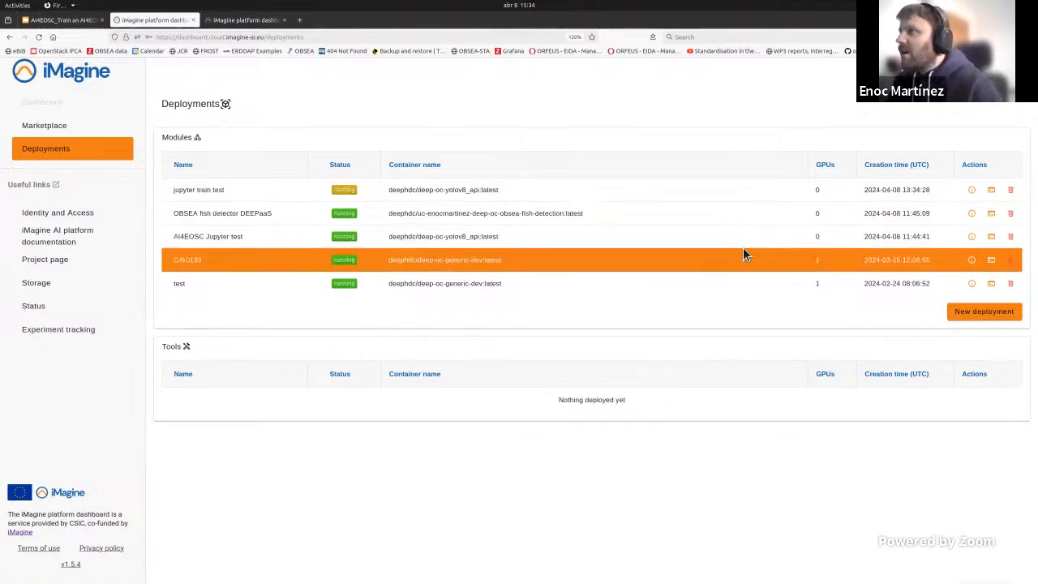
Step: Open the IDE endpoint of the AI4EOSC Jupyter test deployment and enlarge the JupyterLab page to 150%
drag(182, 237, 238, 238)
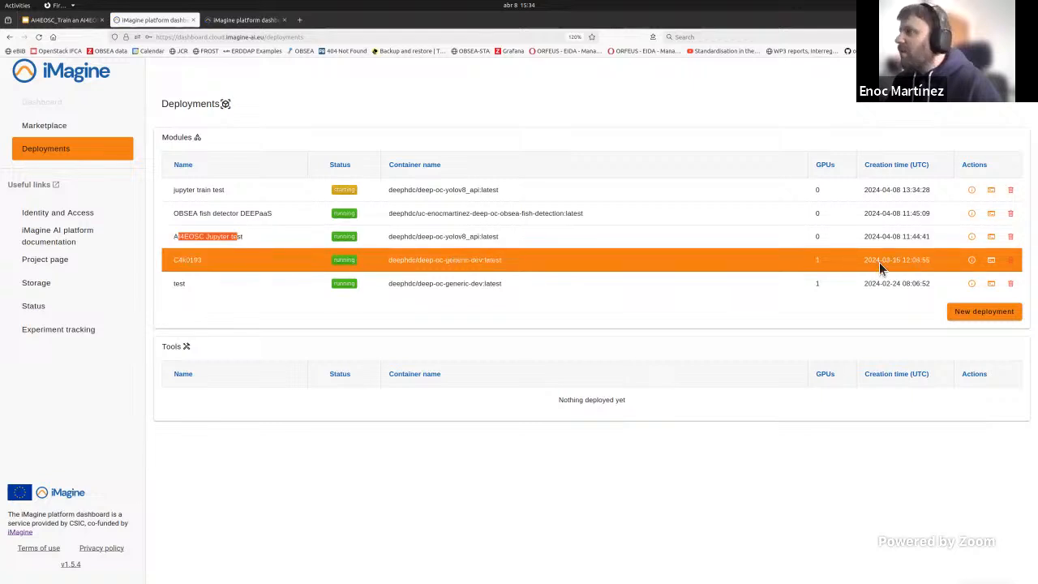
click(501, 237)
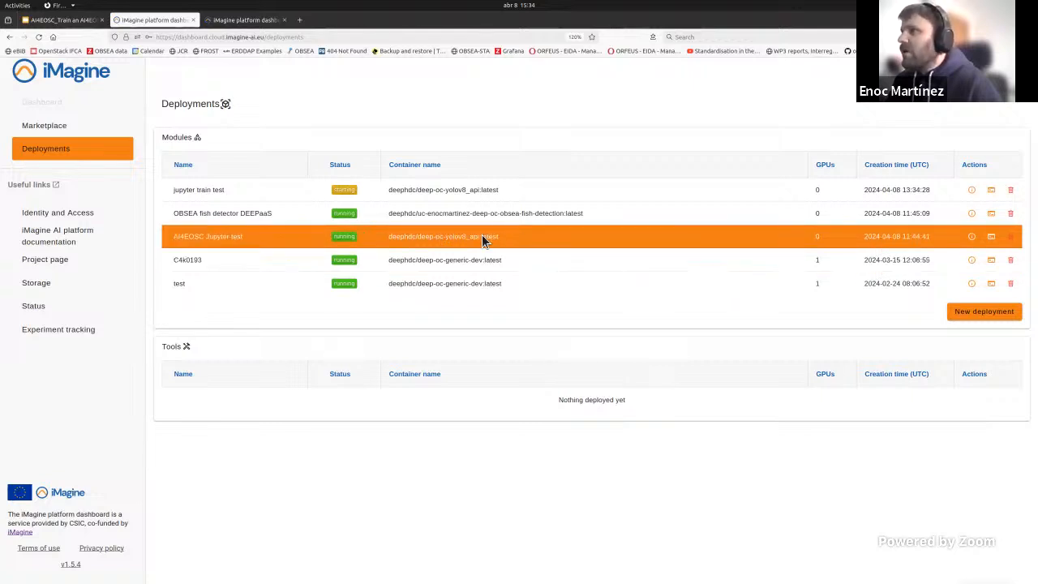
click(974, 237)
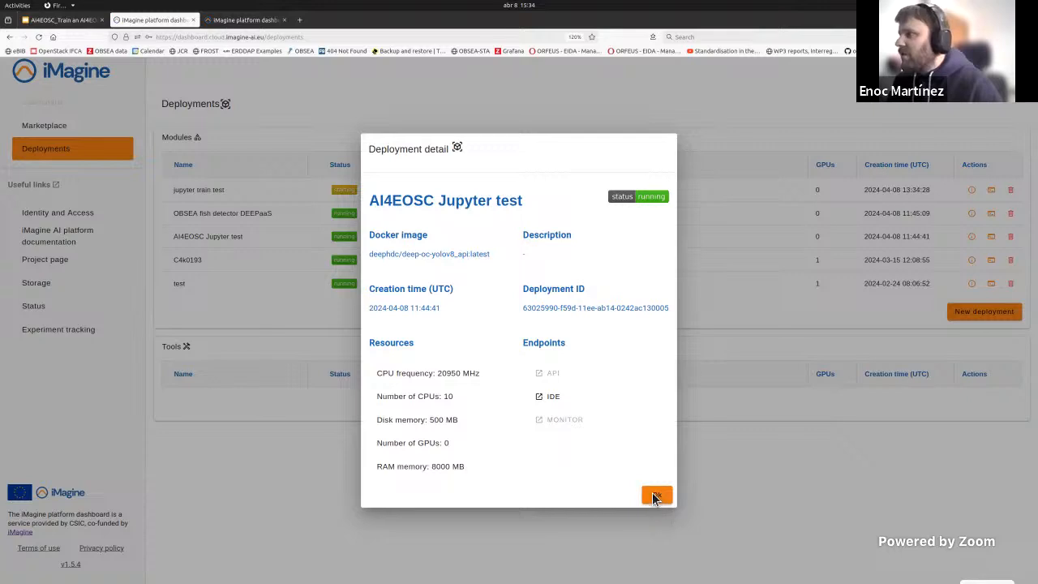
click(548, 397)
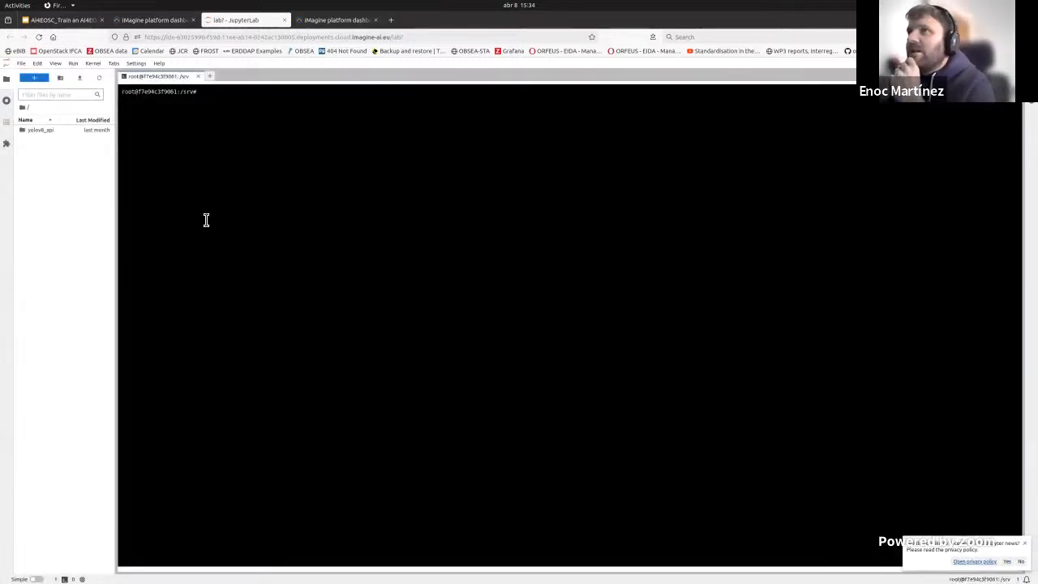
key(ctrl+plus)
key(ctrl+plus)
key(ctrl+plus)
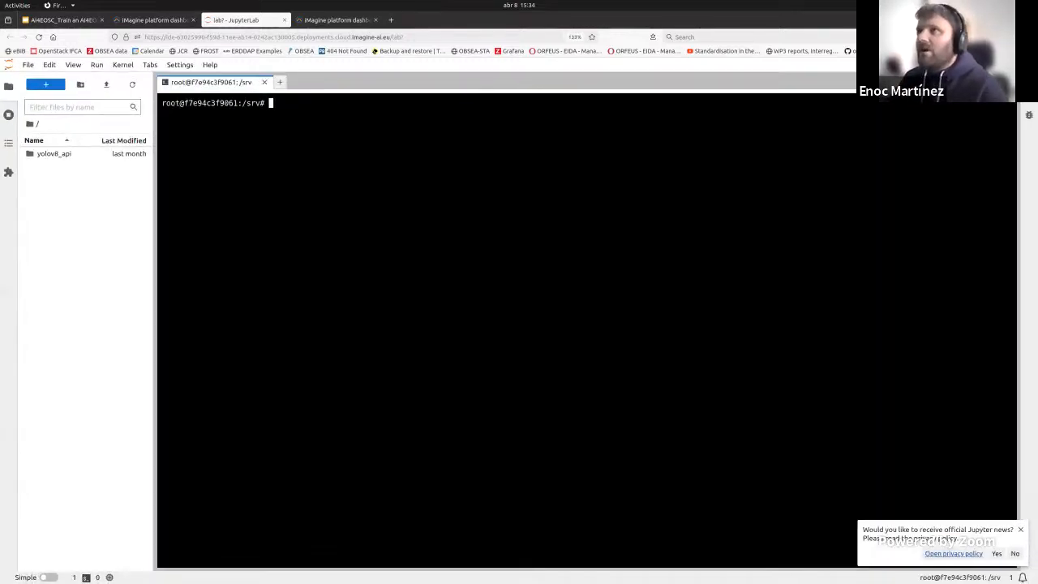
key(ctrl+plus)
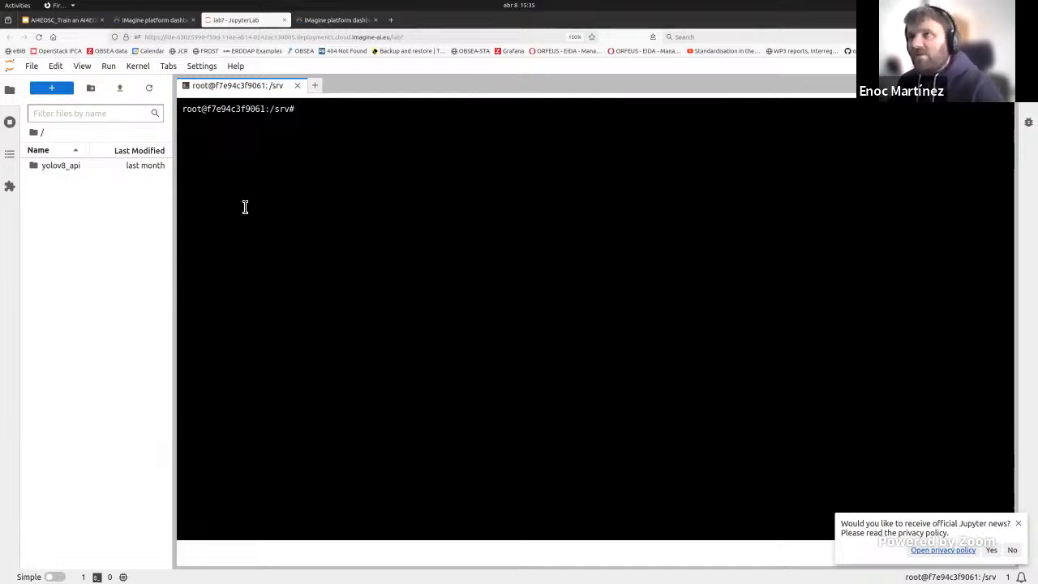
Step: Open the Roboflow dataset linked in the presentation slide and view one of its annotated fish images
click(46, 22)
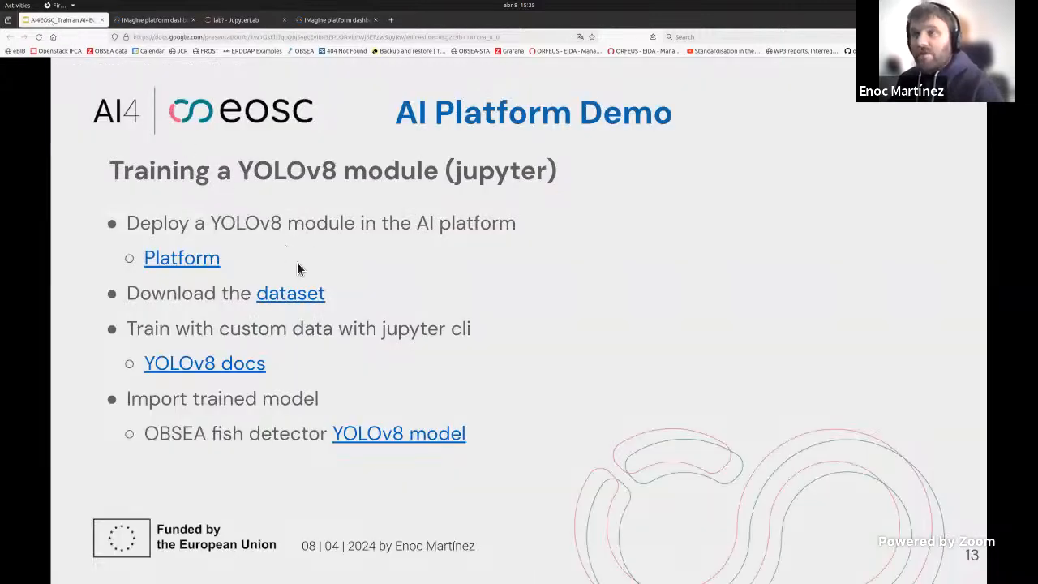
click(297, 302)
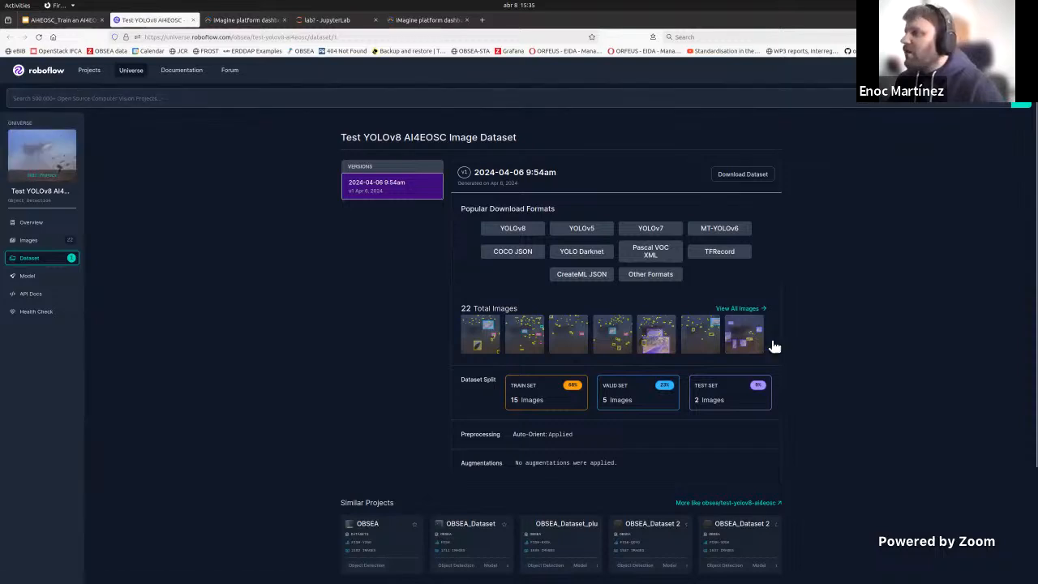
click(746, 349)
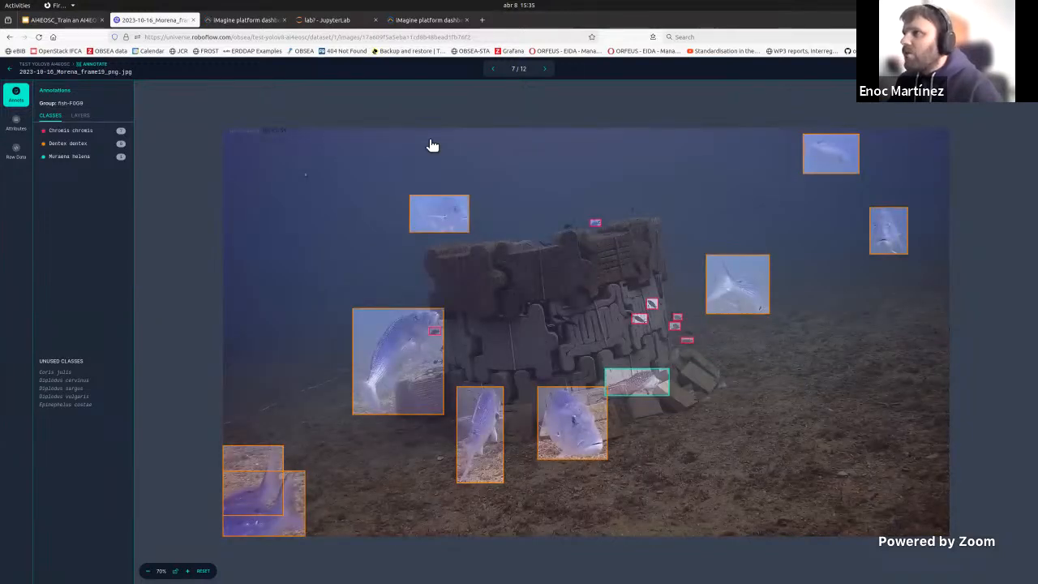
Step: Upload YOLOv8_AI4EOSC_dataset.tar.gz from the local ai4eosc_demo folder into JupyterLab's root folder
click(333, 21)
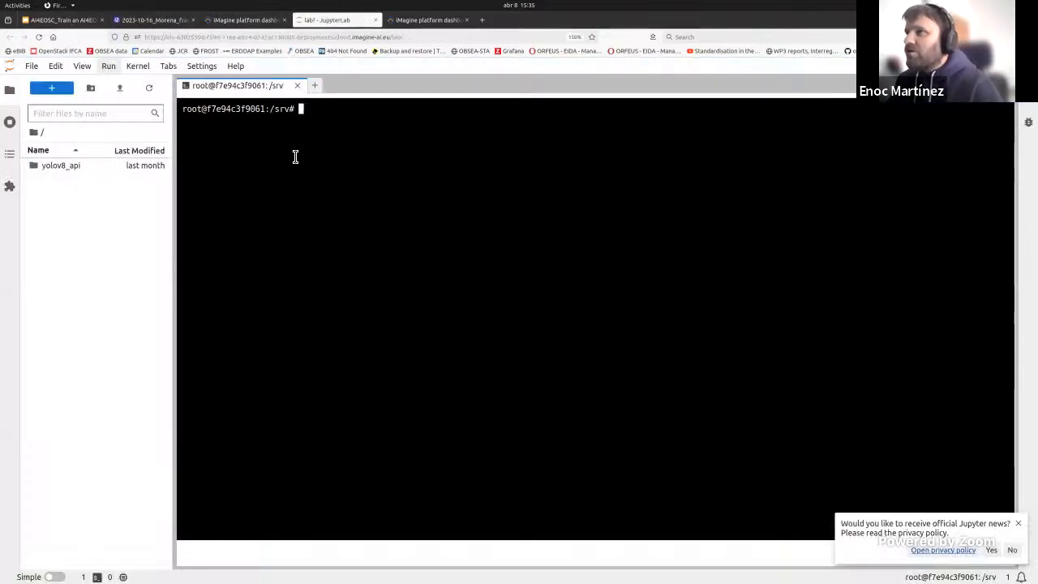
key(alt+Tab)
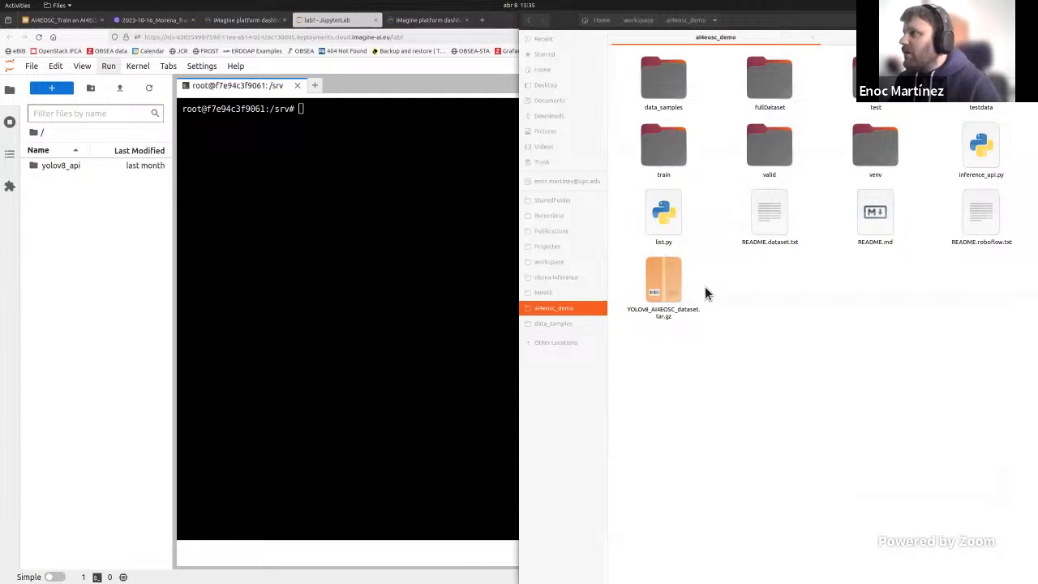
drag(675, 299, 89, 207)
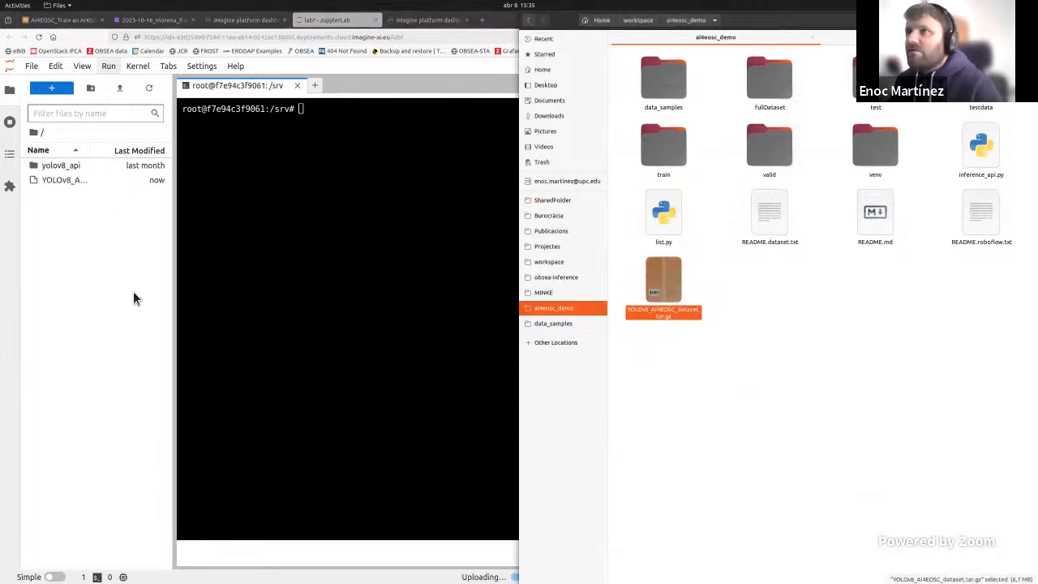
click(120, 243)
Step: Extract YOLOv8_AI4EOSC_dataset.tar.gz in the terminal with tar -zxf, listing the folder contents with ls before and after
click(299, 223)
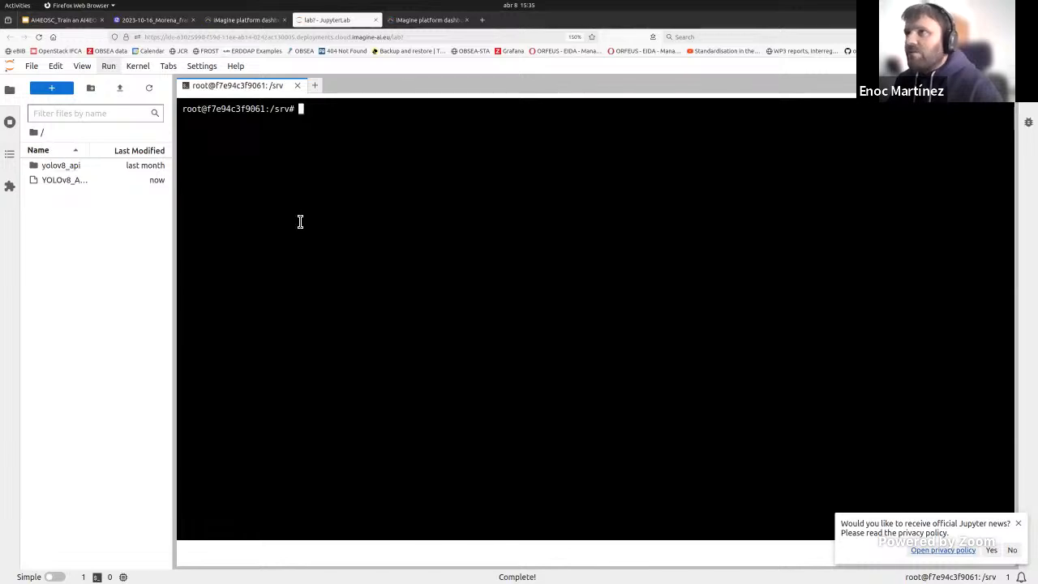
text(ls)
key(Return)
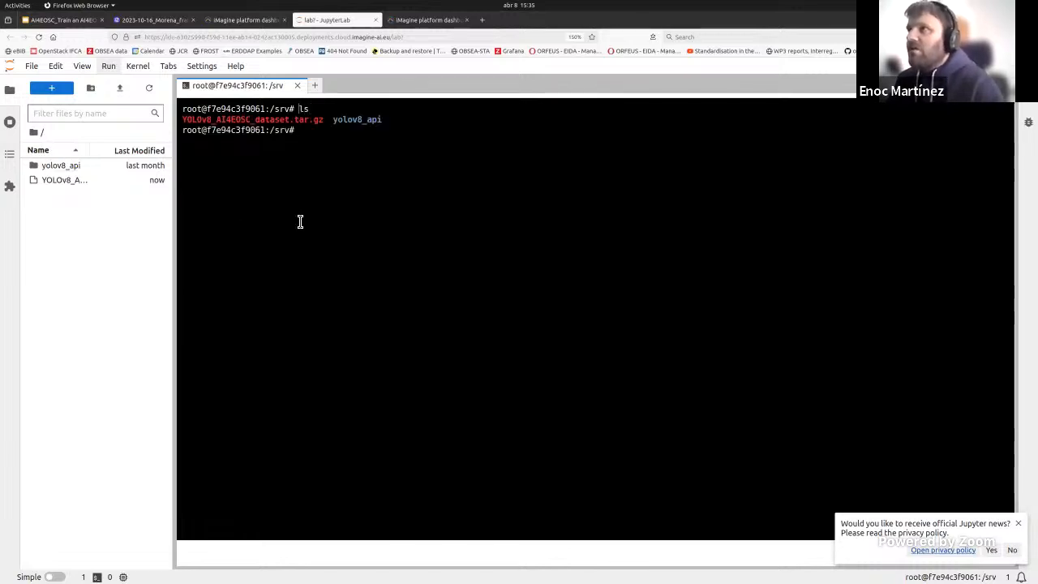
text(tar -zxf)
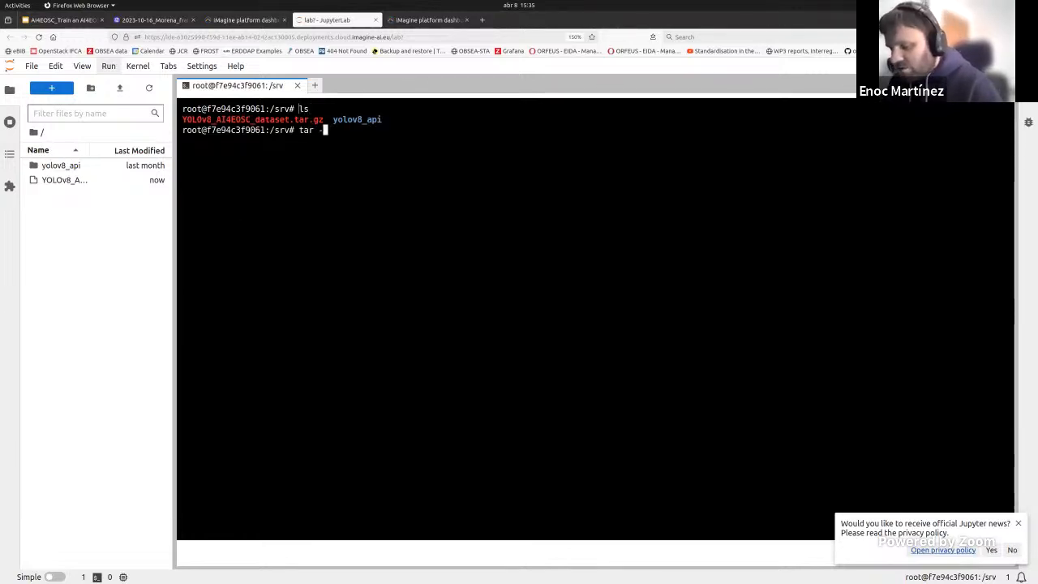
double_click(242, 119)
middle_click(360, 141)
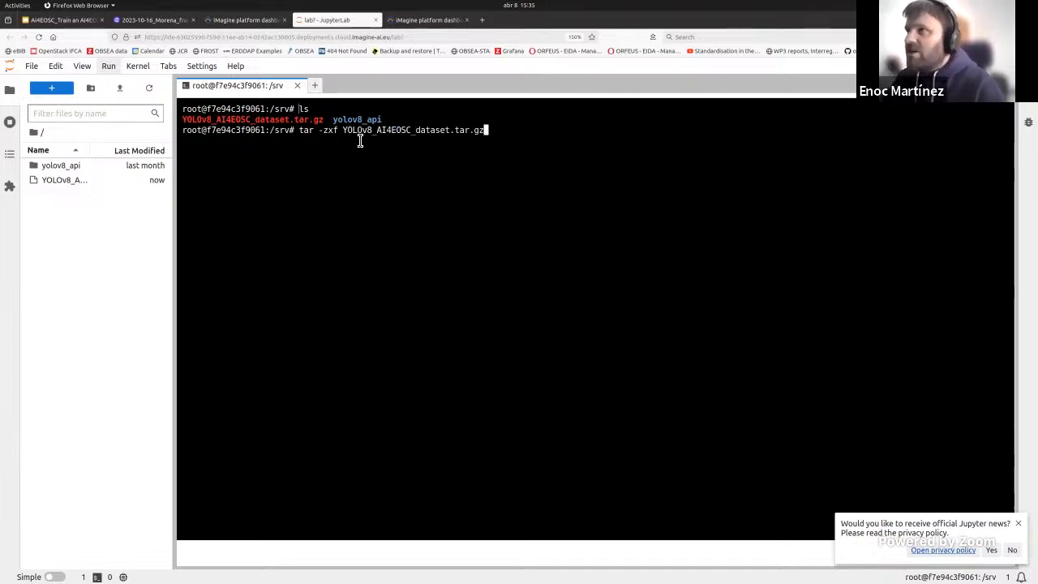
key(Return)
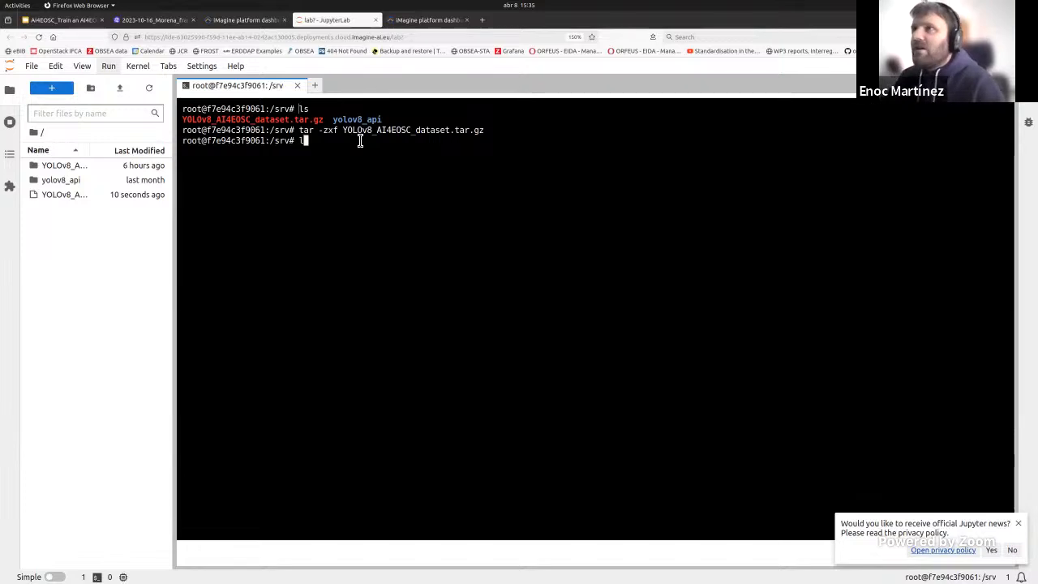
text(ls)
key(Return)
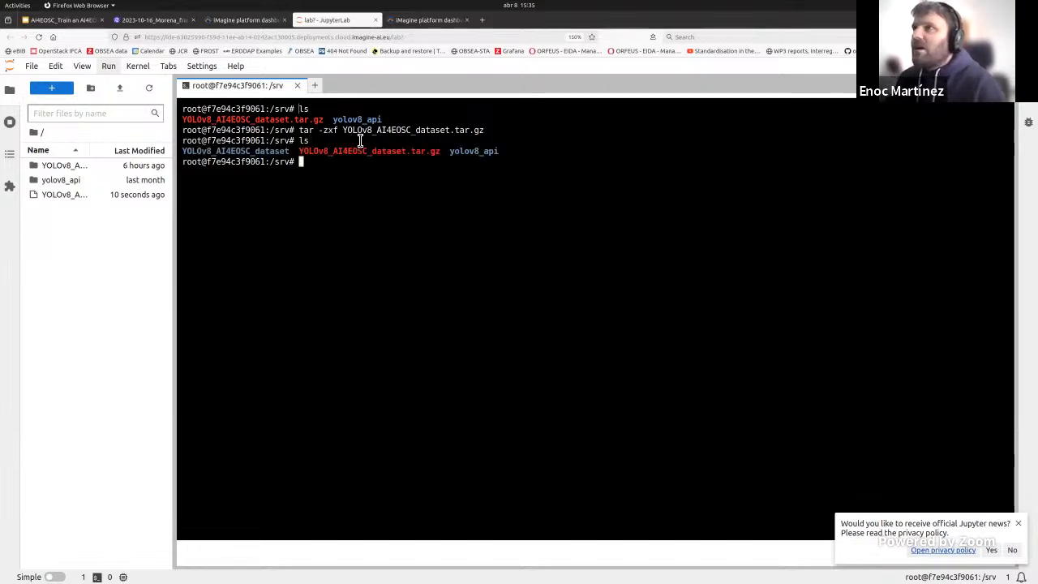
Step: View the third image in the extracted dataset's train/images folder, then return to the terminal
double_click(70, 166)
double_click(57, 179)
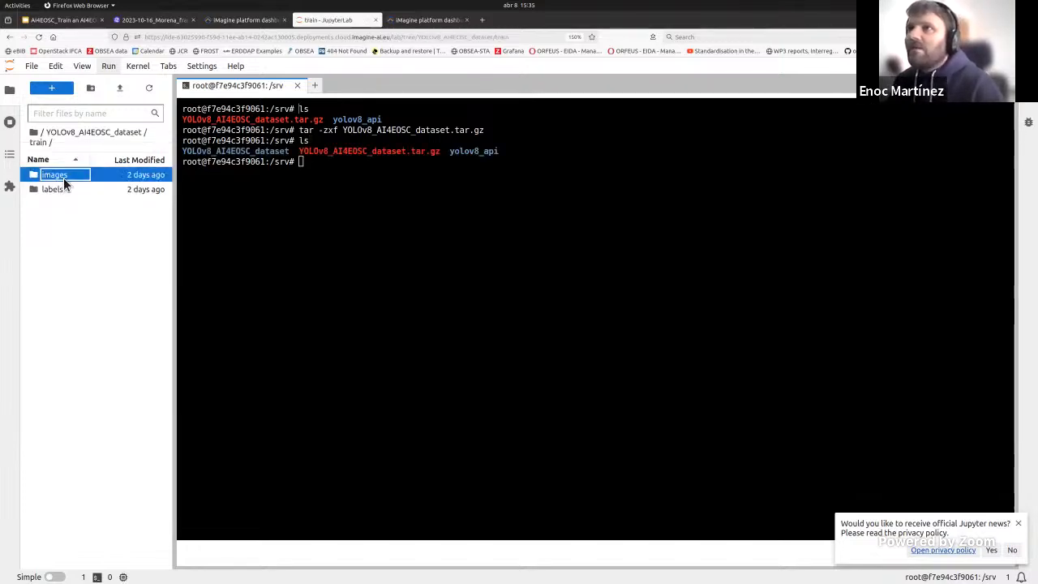
double_click(62, 170)
double_click(68, 196)
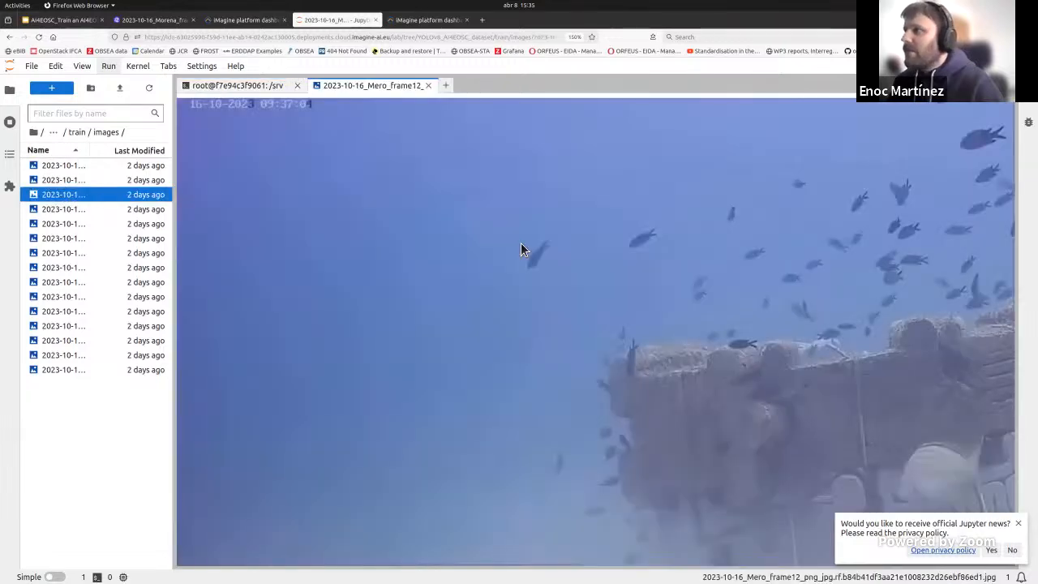
scroll(675, 379, down, 7)
scroll(567, 332, up, 5)
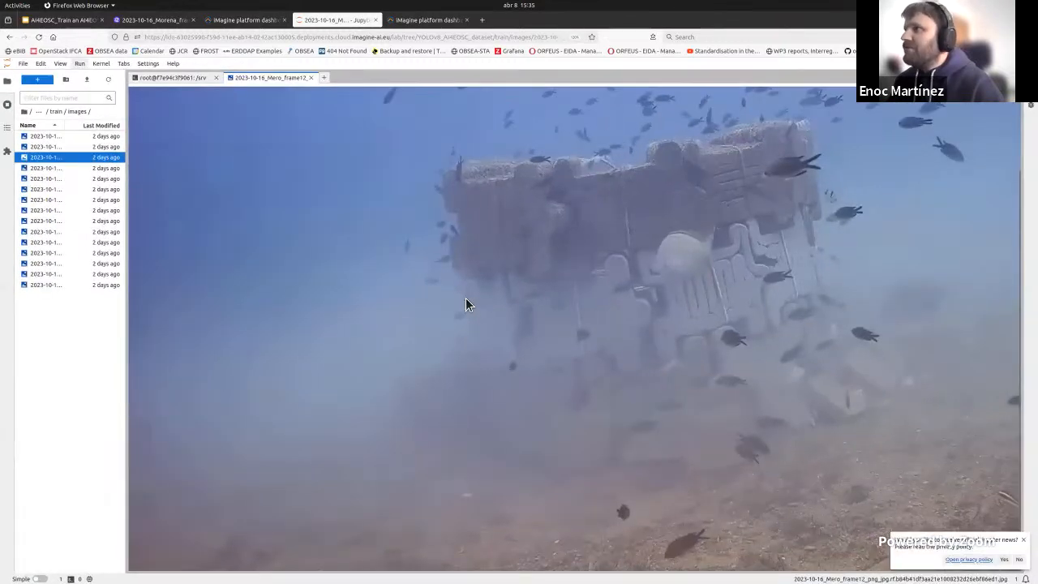
click(274, 90)
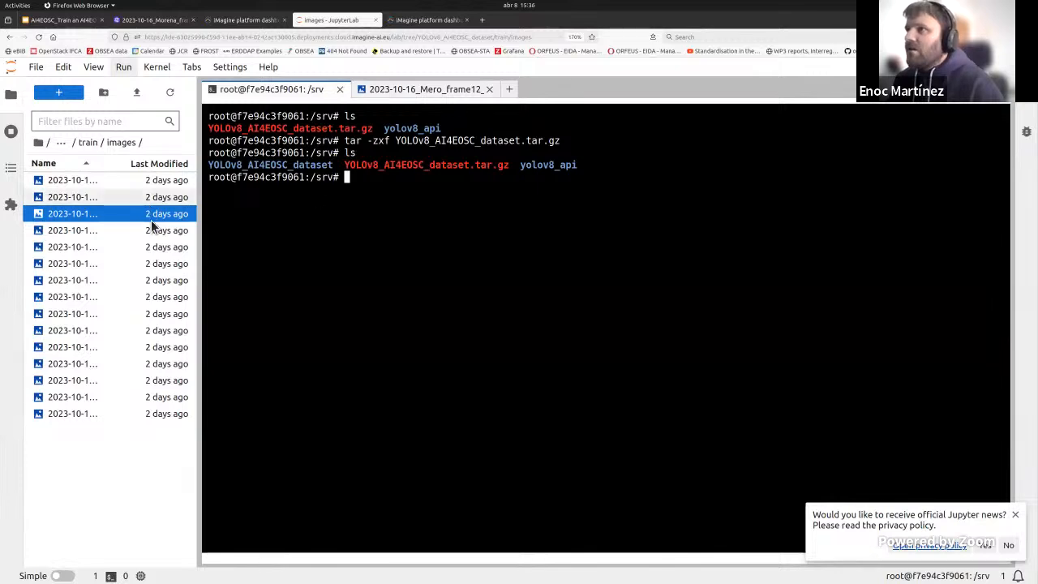
Step: Dismiss the Jupyter news notice, view data.yaml in the YOLOv8_AI4EOSC_dataset folder, and return to the terminal
click(38, 143)
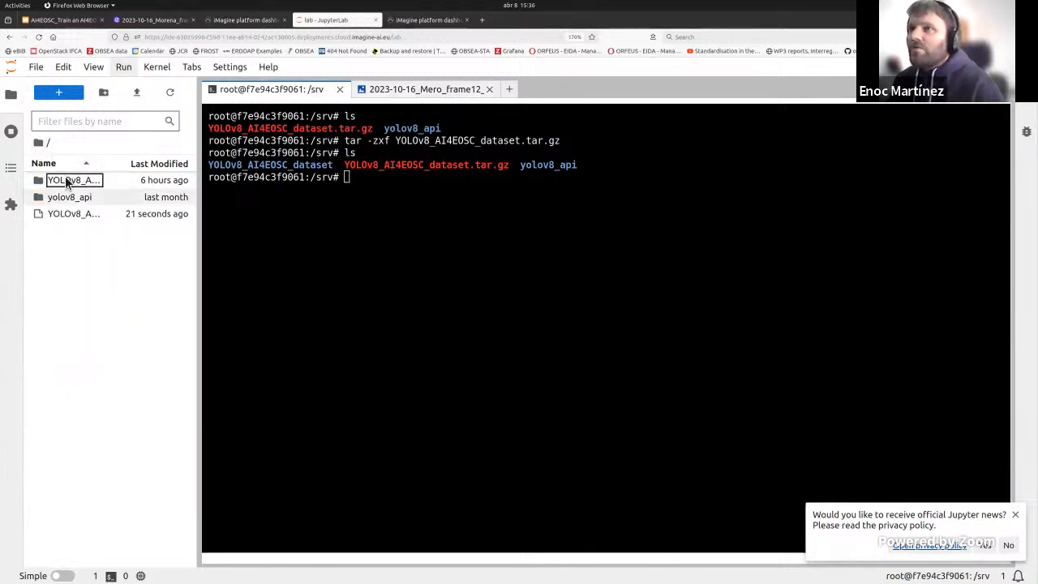
click(1015, 515)
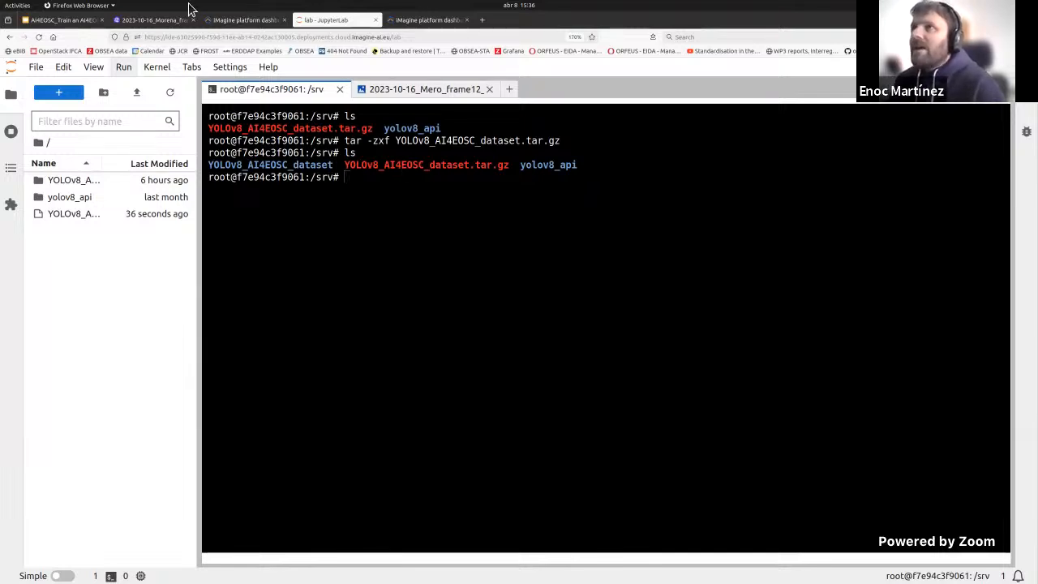
click(279, 229)
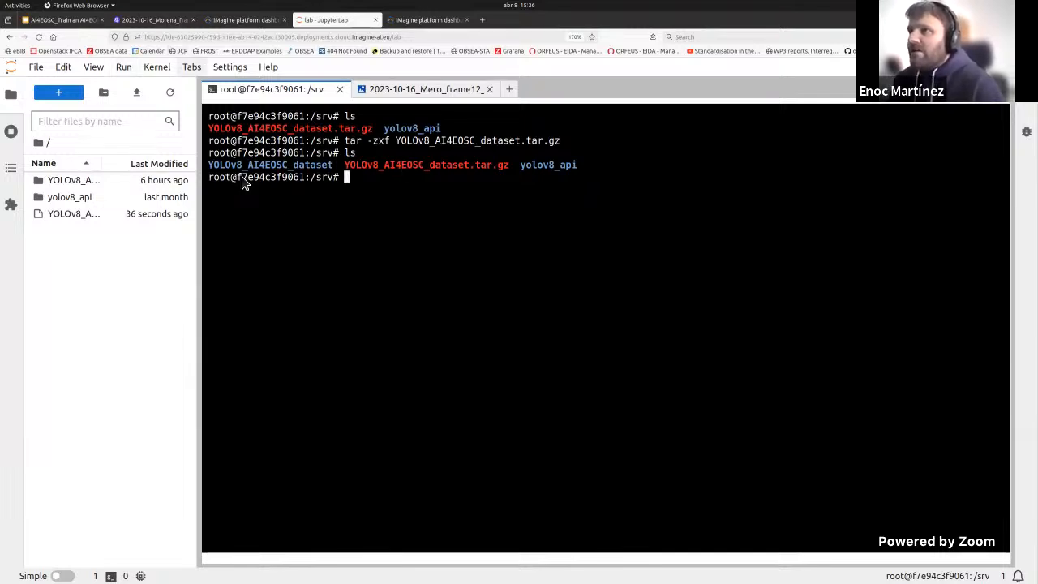
double_click(66, 181)
click(57, 231)
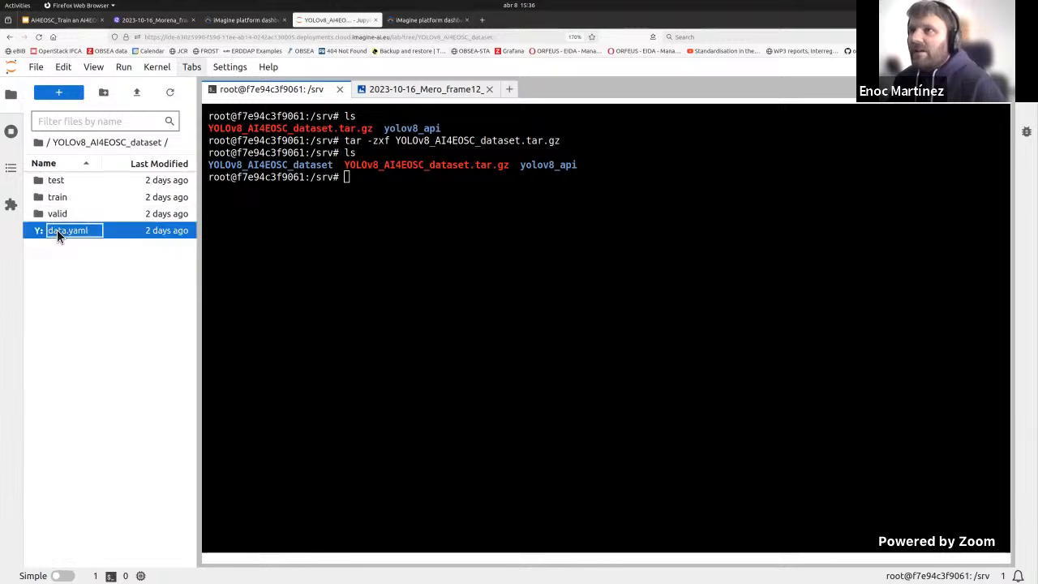
double_click(62, 233)
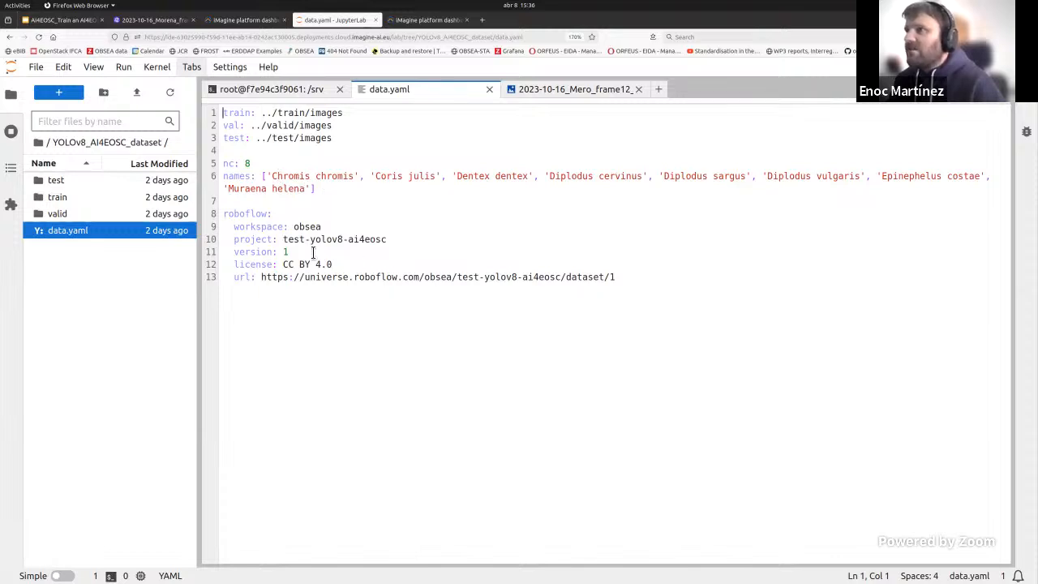
click(262, 90)
Step: Open the YOLOv8 docs linked in the presentation slide and go to the section on using Ultralytics with CLI
click(51, 21)
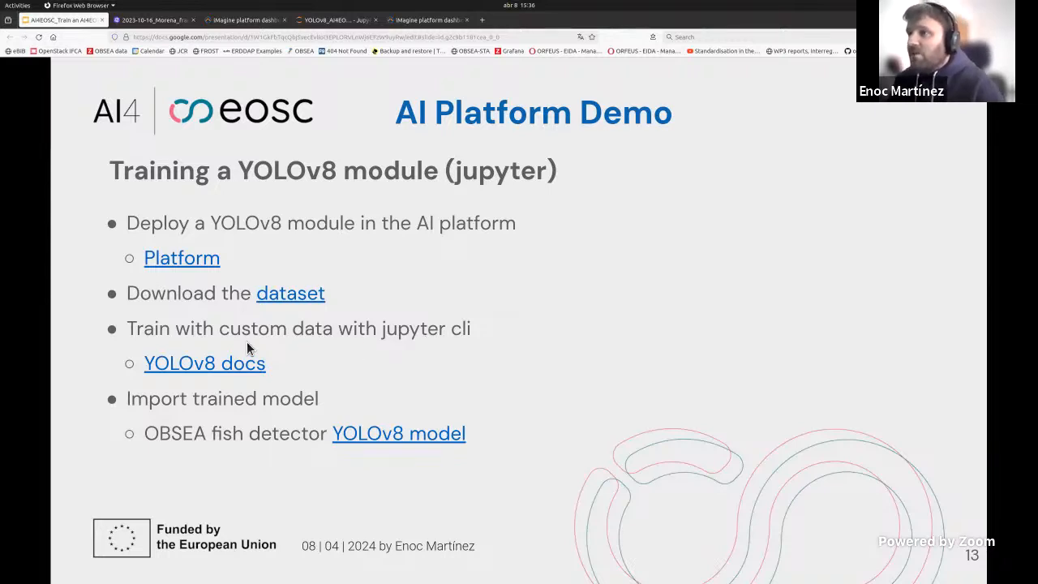
click(203, 369)
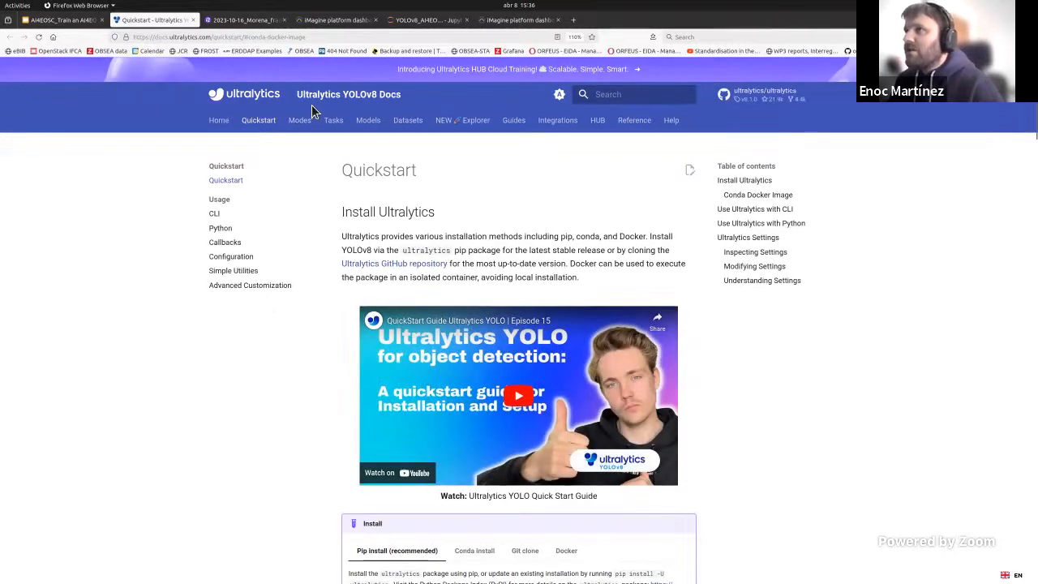
scroll(414, 249, down, 1)
scroll(413, 249, down, 5)
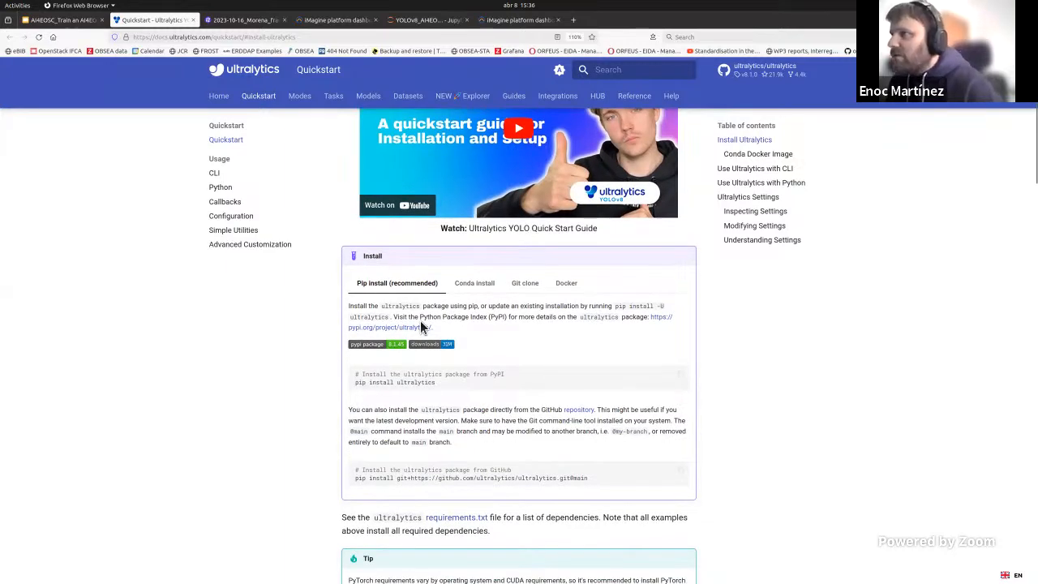
scroll(420, 324, down, 3)
scroll(438, 270, down, 2)
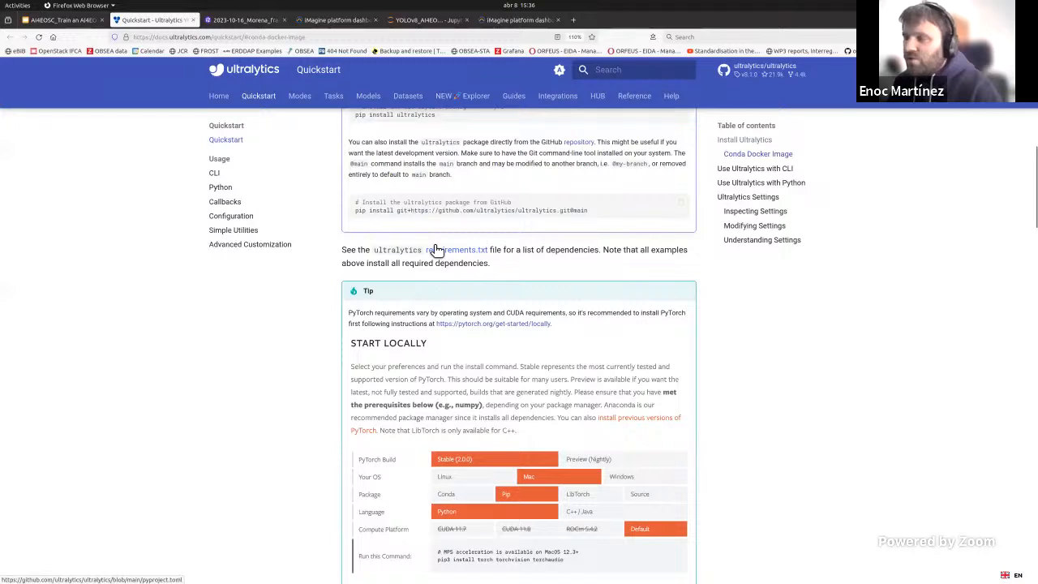
scroll(430, 247, down, 8)
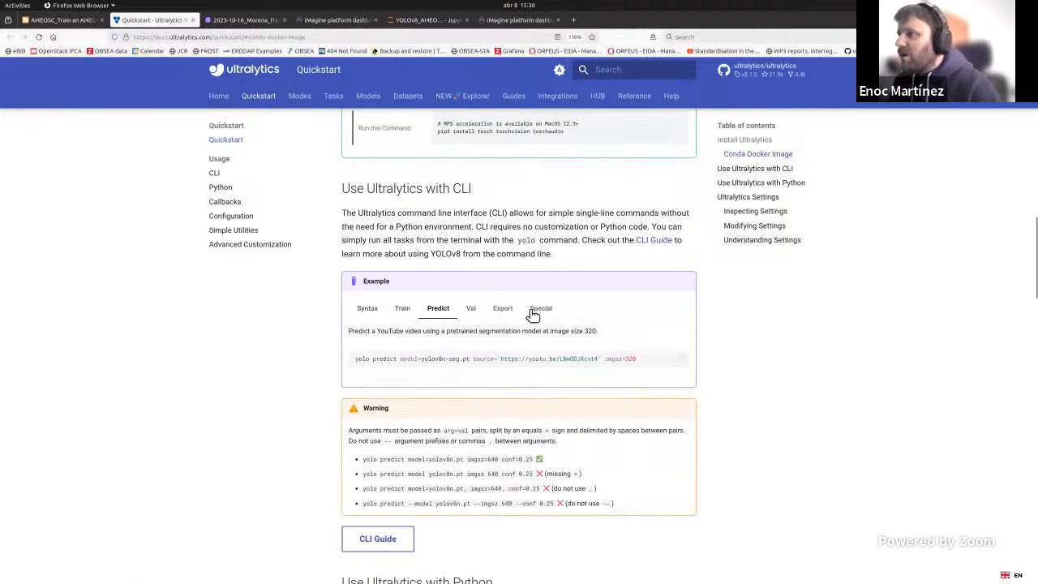
Step: Copy the docs' Train example command and paste it at the JupyterLab terminal prompt
click(402, 308)
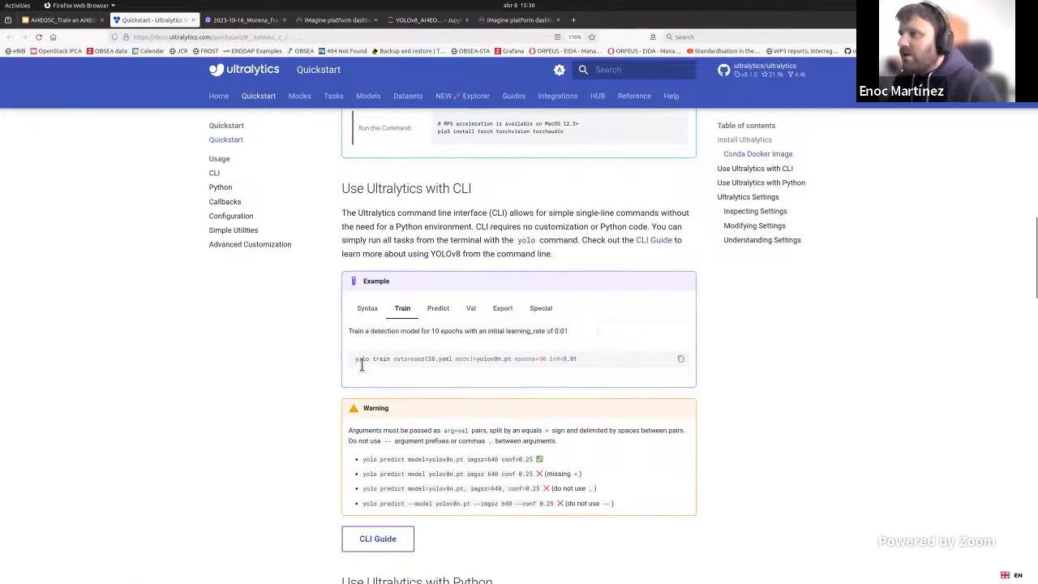
drag(358, 363, 574, 359)
right_click(579, 365)
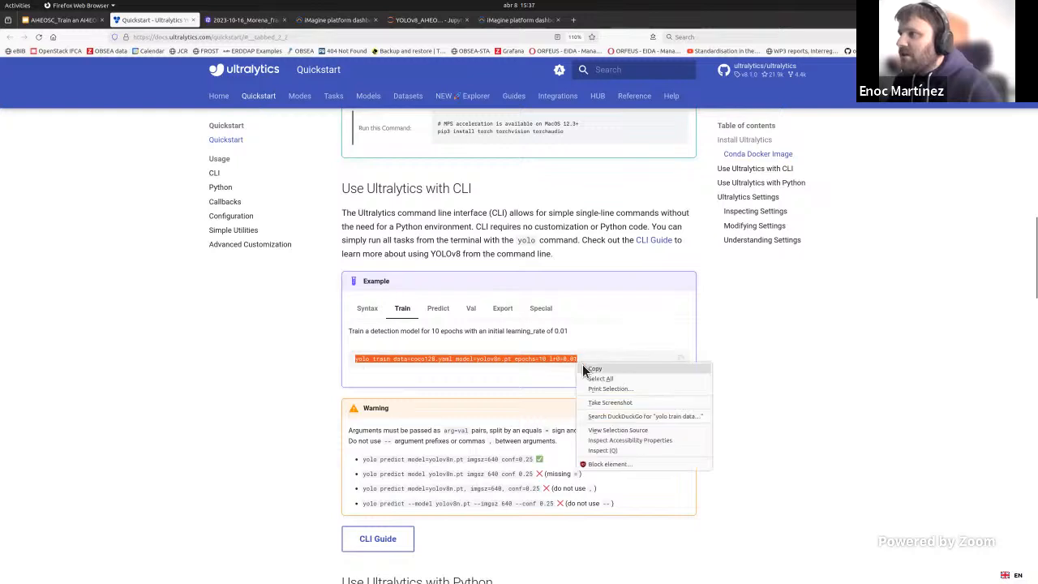
click(607, 371)
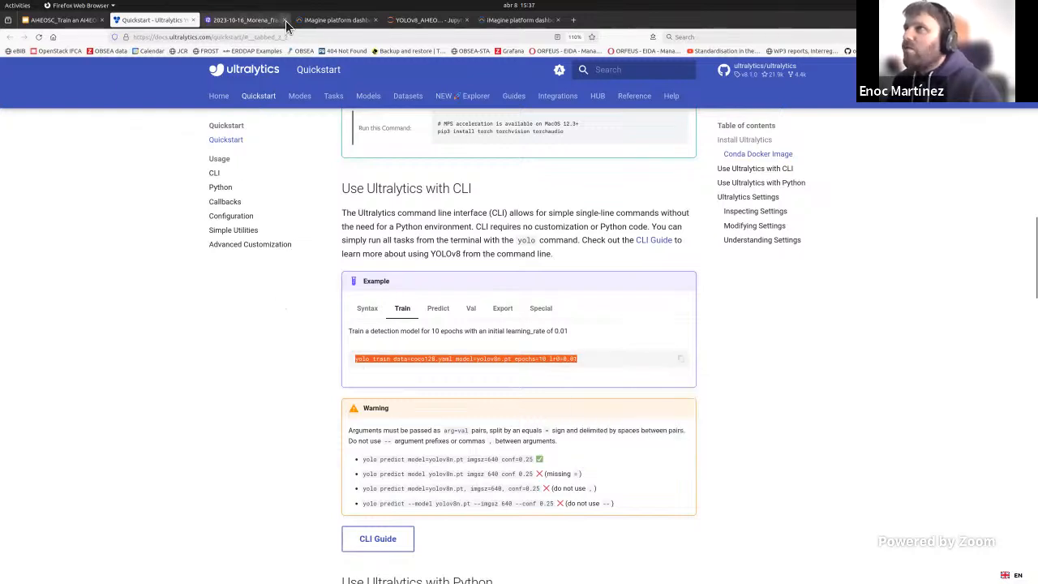
click(412, 24)
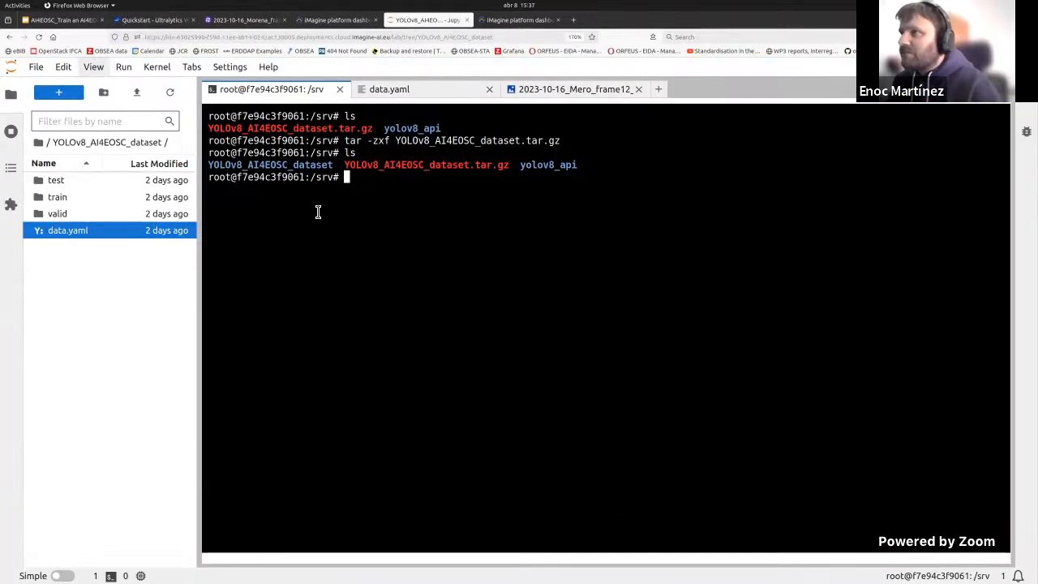
key(ctrl+v)
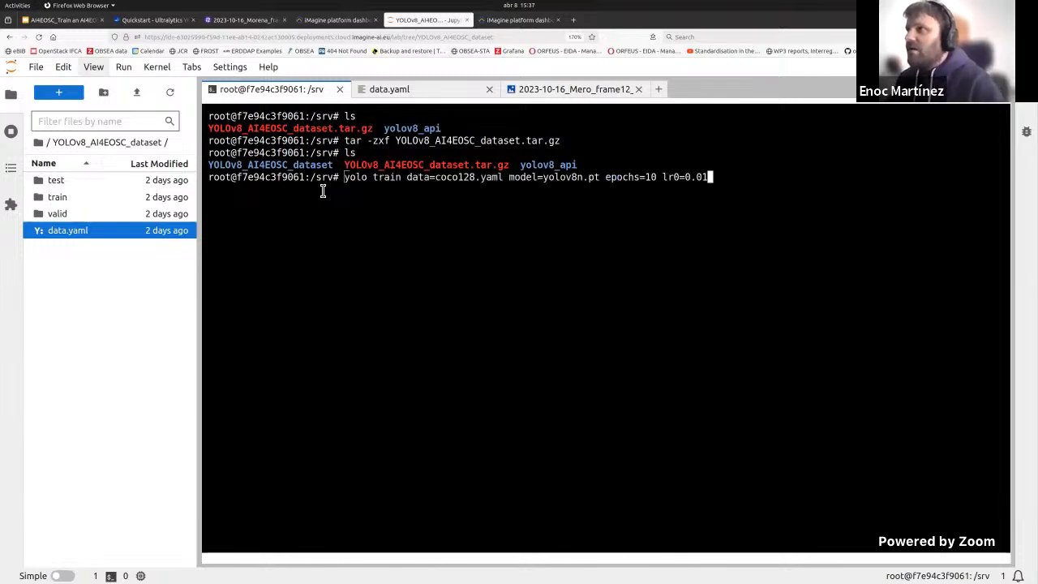
Step: Replace the command's data argument with /srv/YOLOv8_AI4EOSC_dataset/data.yaml
key(Home)
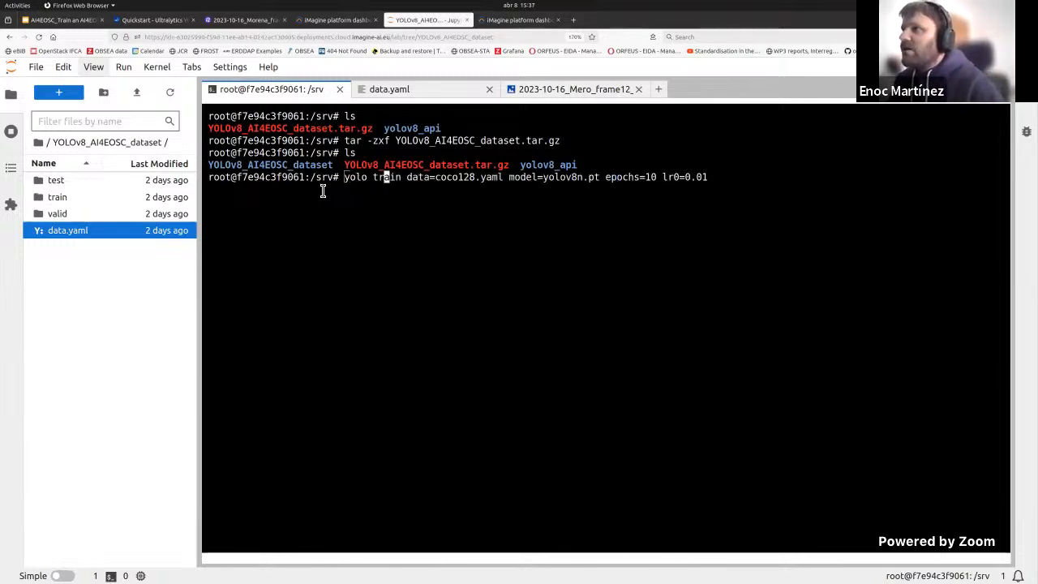
key(Left)
key(Delete)
key(Delete)
key(Delete)
key(Delete)
key(Delete)
key(Delete)
key(Delete)
key(Delete)
key(Delete)
key(Delete)
key(Delete)
key(Delete)
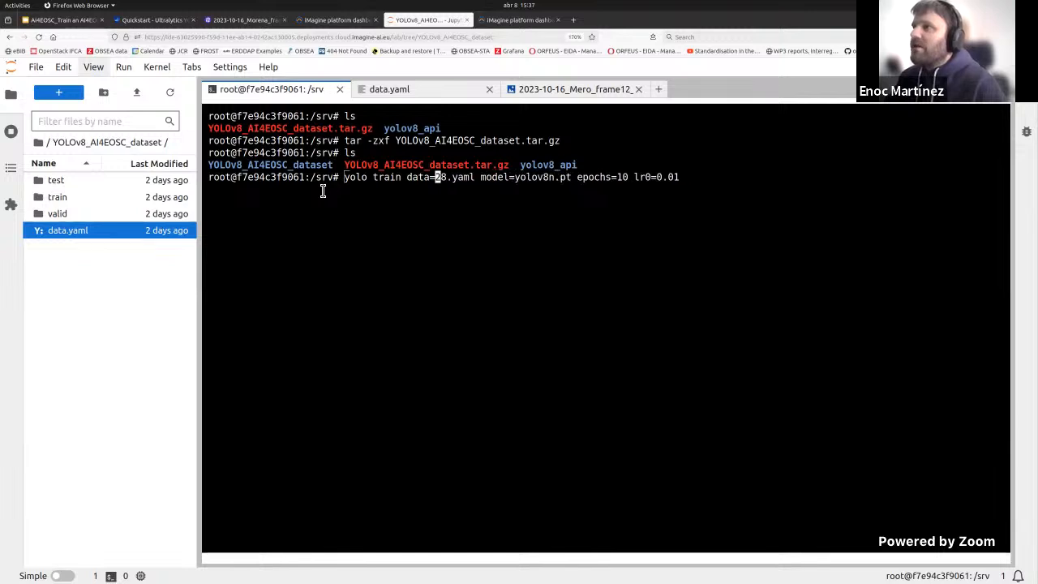
key(Delete)
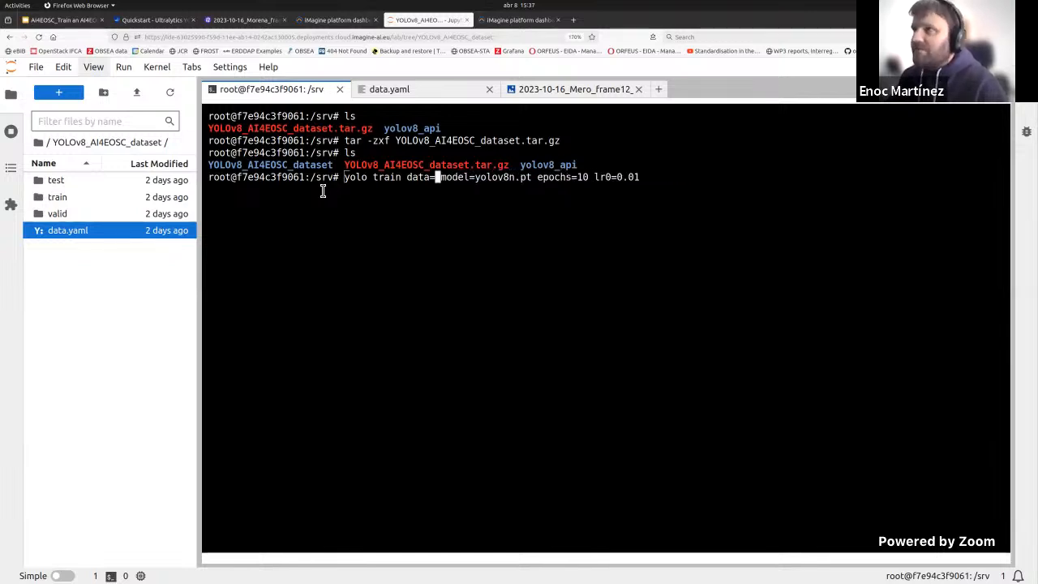
text(/srv)
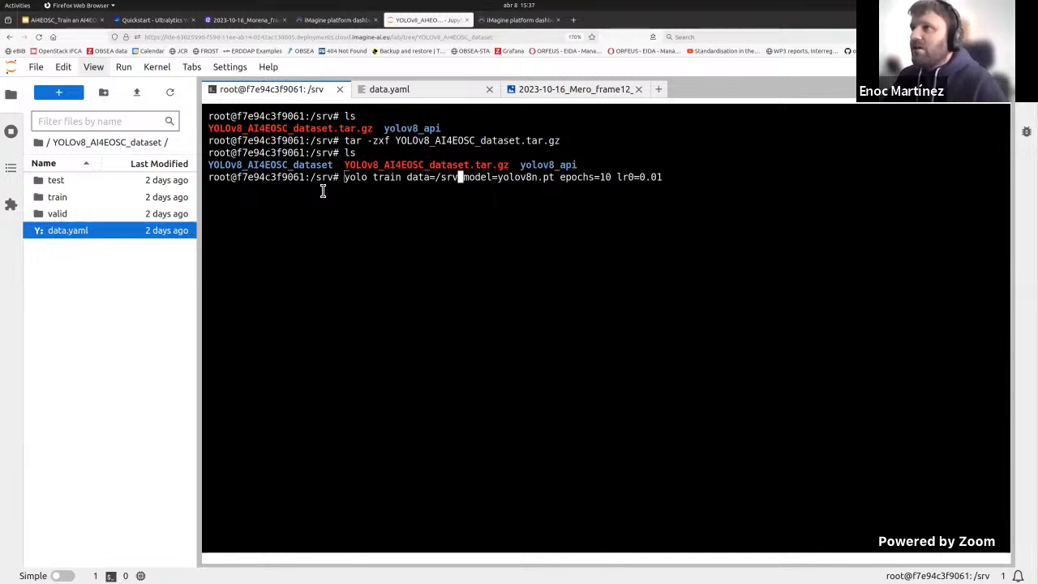
text(/YO)
key(Tab)
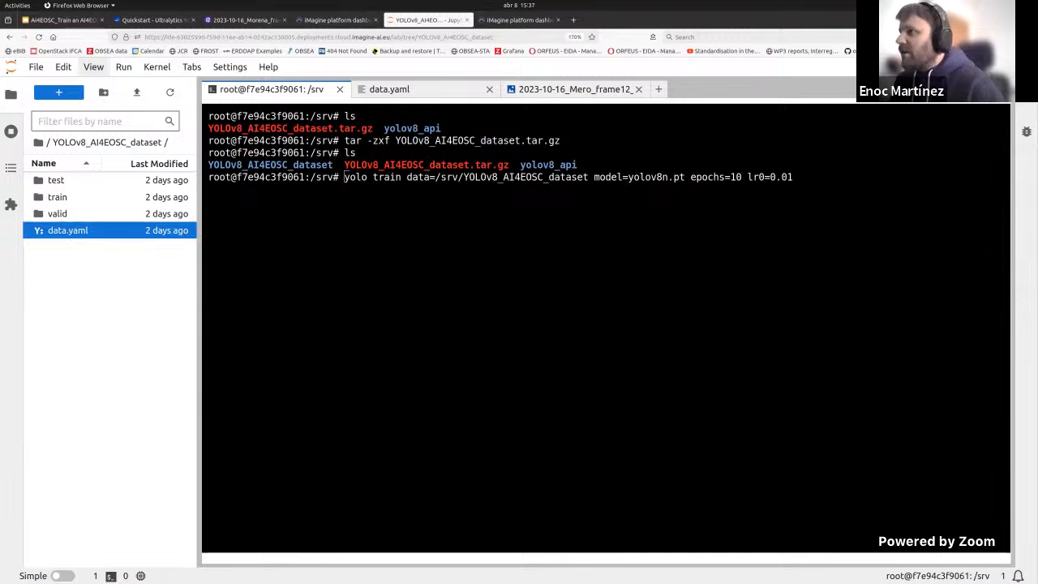
text(/d)
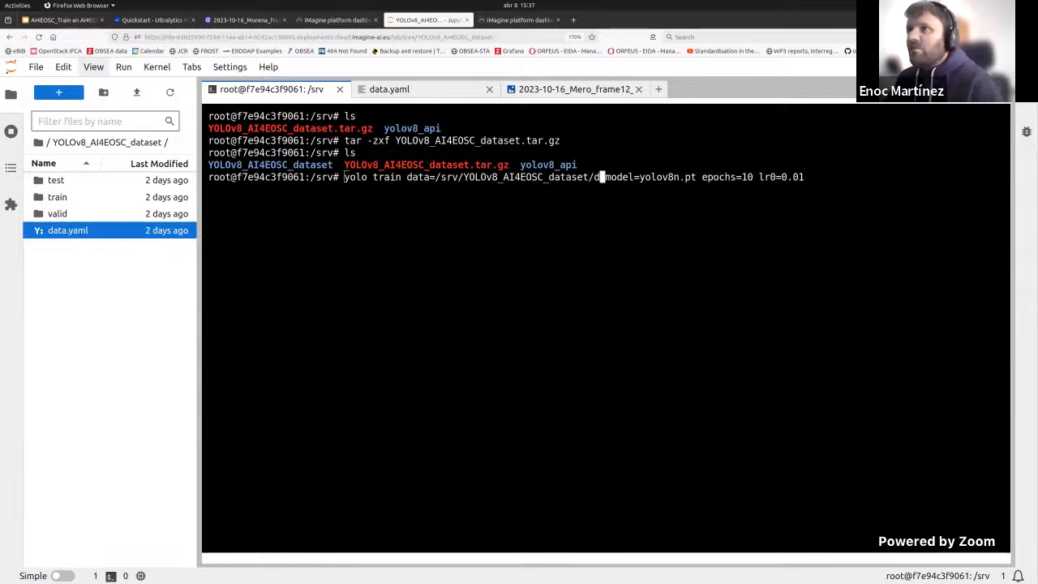
text(ata)
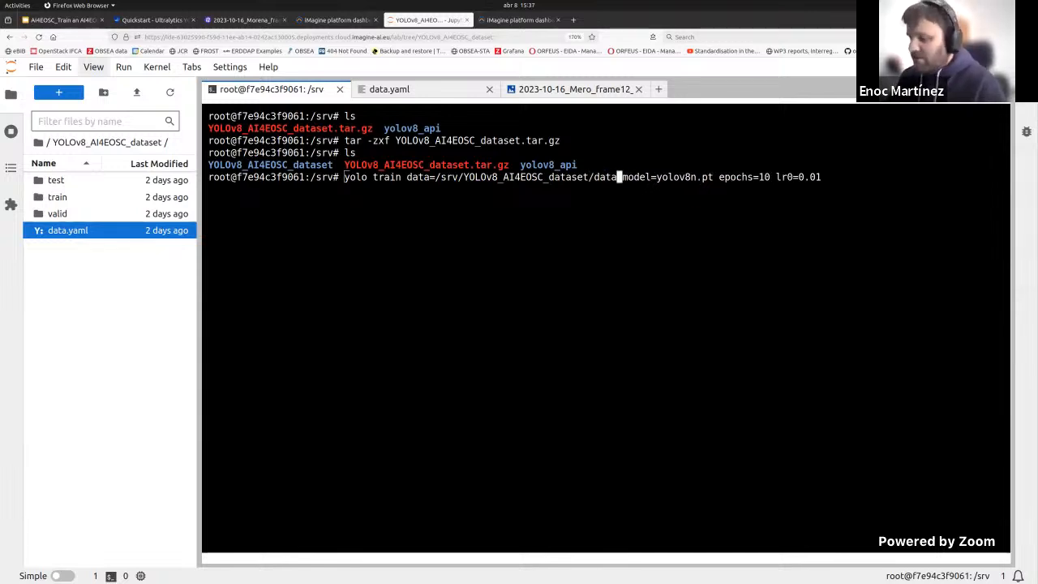
text(.yaml)
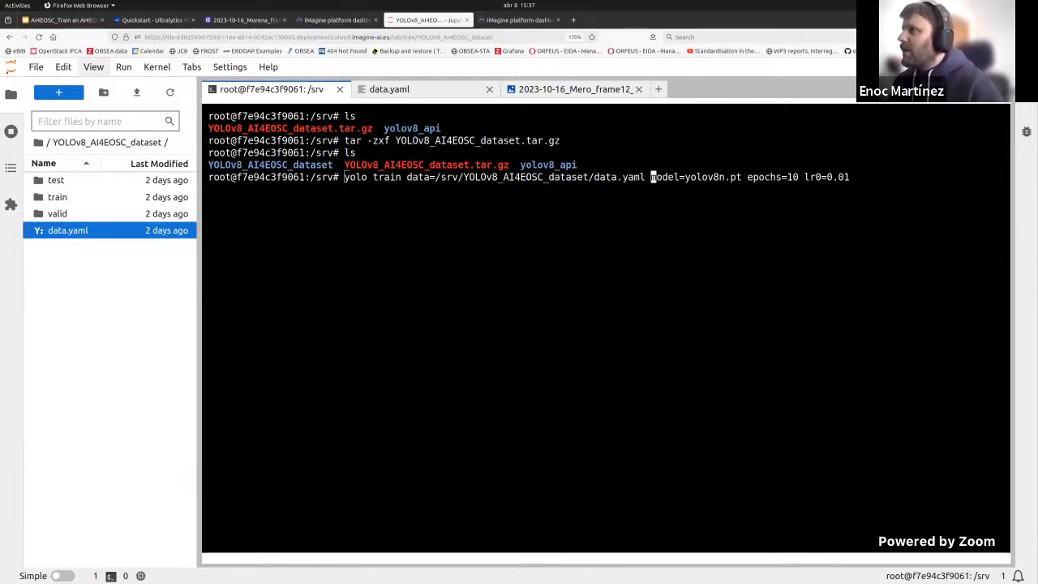
Step: Set the command's epochs argument to 3 and run the YOLOv8 training
key(Right)
key(Right)
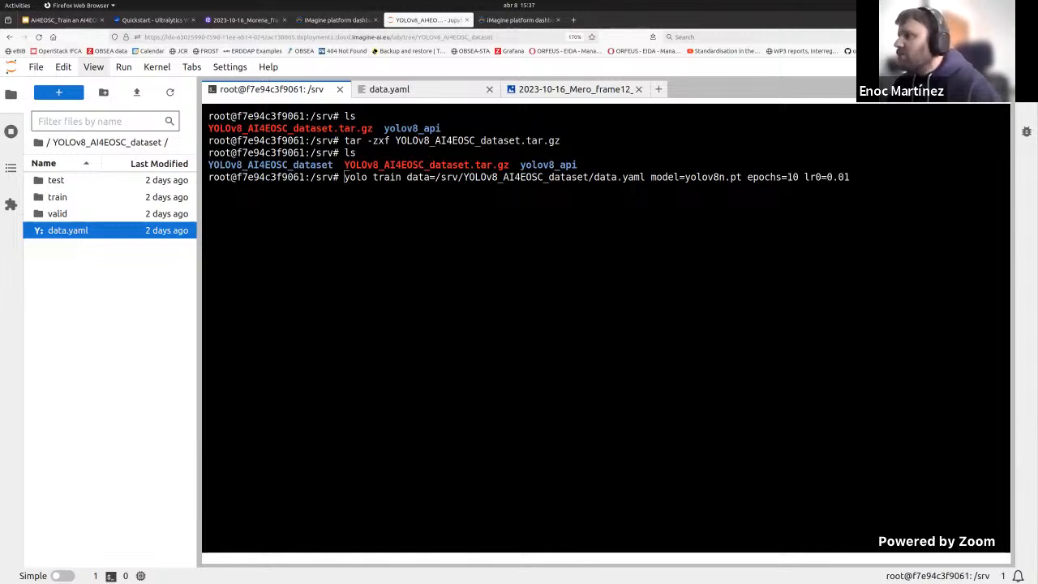
key(BackSpace)
key(BackSpace)
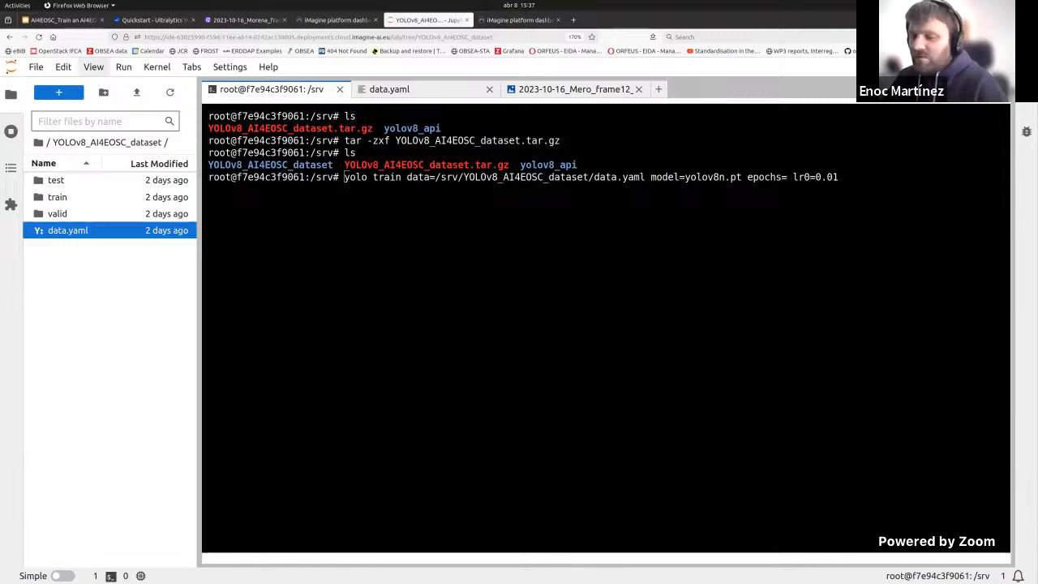
text(3)
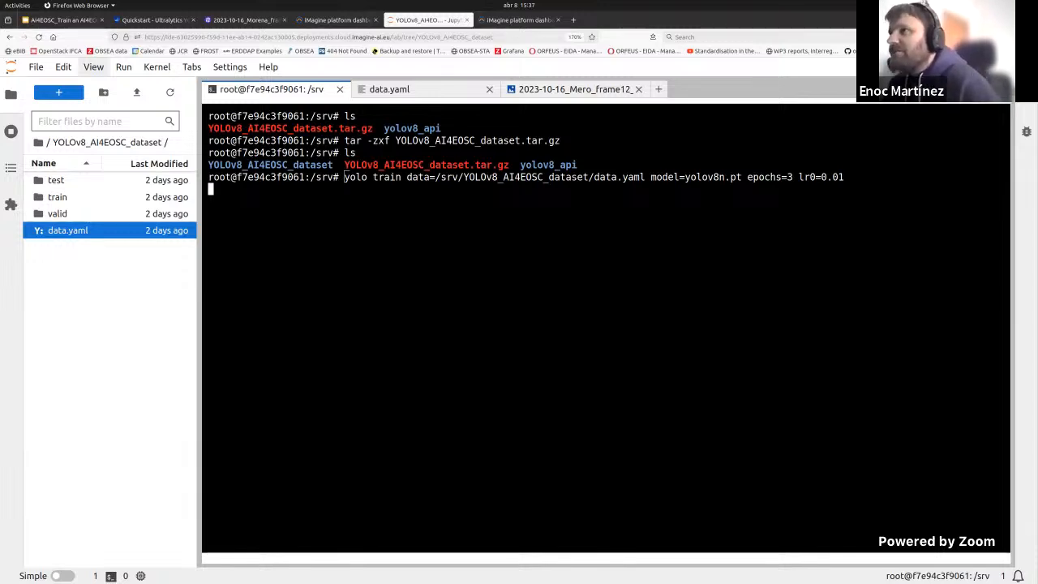
key(Return)
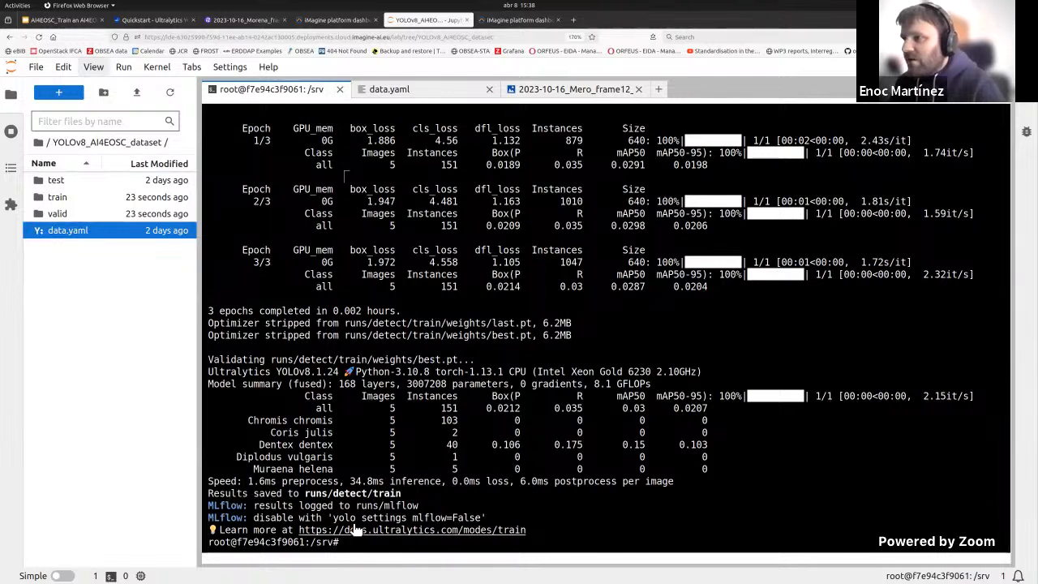
Step: List the training results in runs/detect/train/ in long format with ls -l
text(ls )
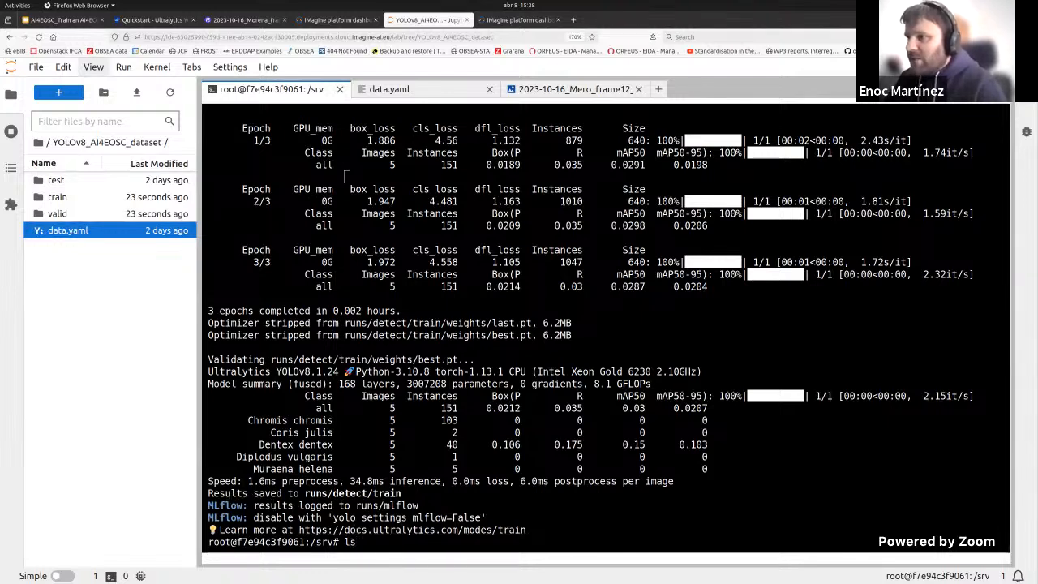
text(-l)
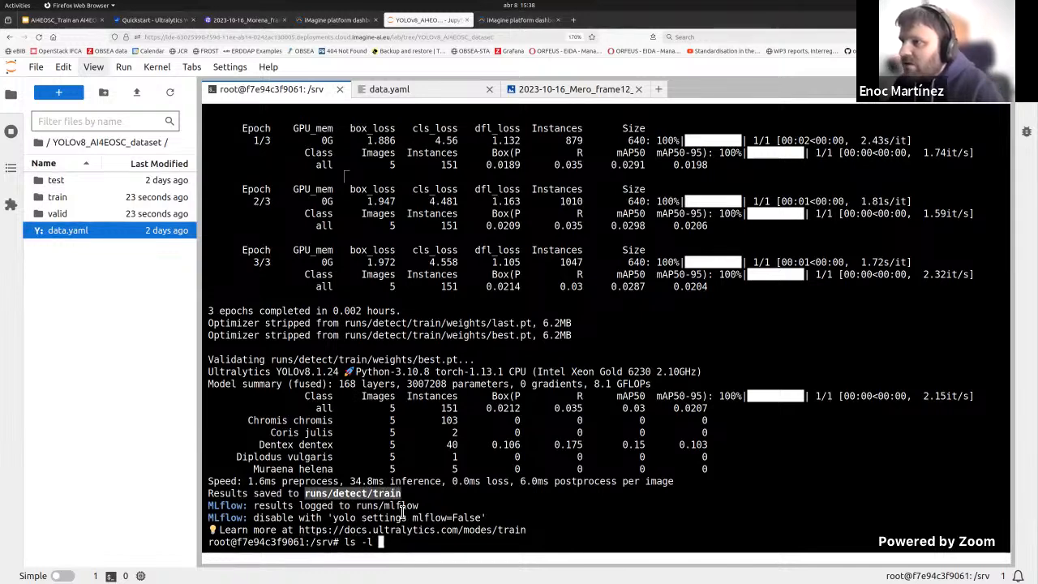
key(ctrl+v)
key(BackSpace)
key(BackSpace)
key(BackSpace)
key(BackSpace)
key(BackSpace)
key(BackSpace)
key(BackSpace)
key(BackSpace)
key(BackSpace)
key(BackSpace)
key(BackSpace)
key(BackSpace)
key(BackSpace)
key(BackSpace)
key(BackSpace)
key(BackSpace)
key(BackSpace)
key(BackSpace)
key(BackSpace)
key(BackSpace)
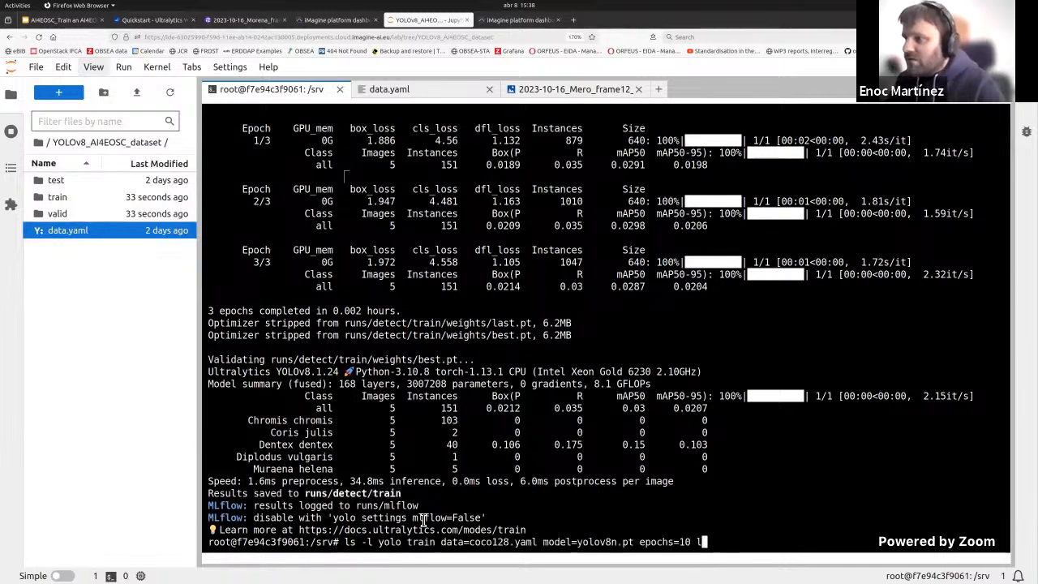
key(BackSpace)
key(BackSpace)
key(BackSpace)
key(BackSpace)
key(BackSpace)
key(BackSpace)
key(BackSpace)
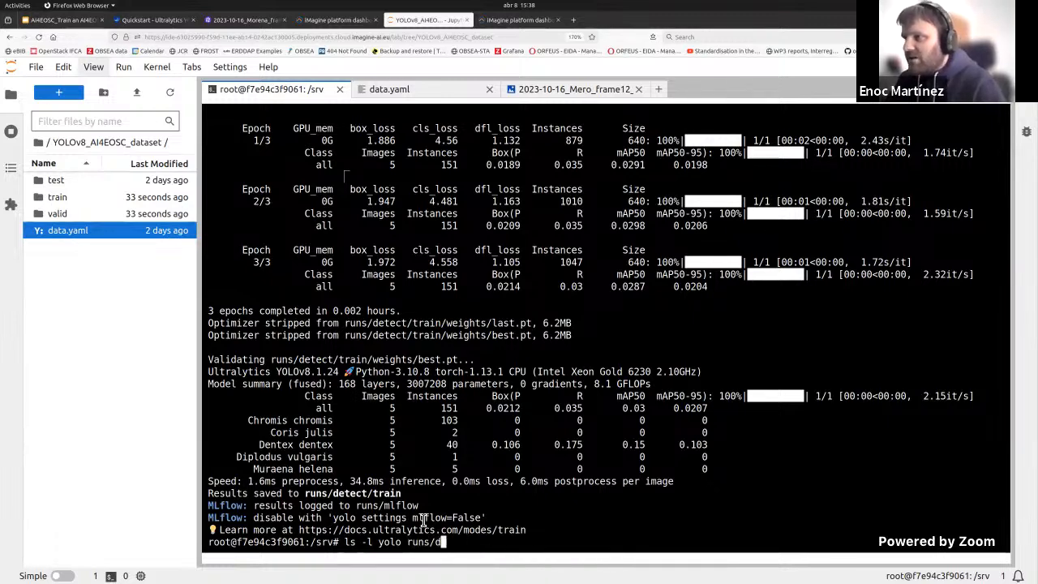
key(Tab)
text(tr)
key(Tab)
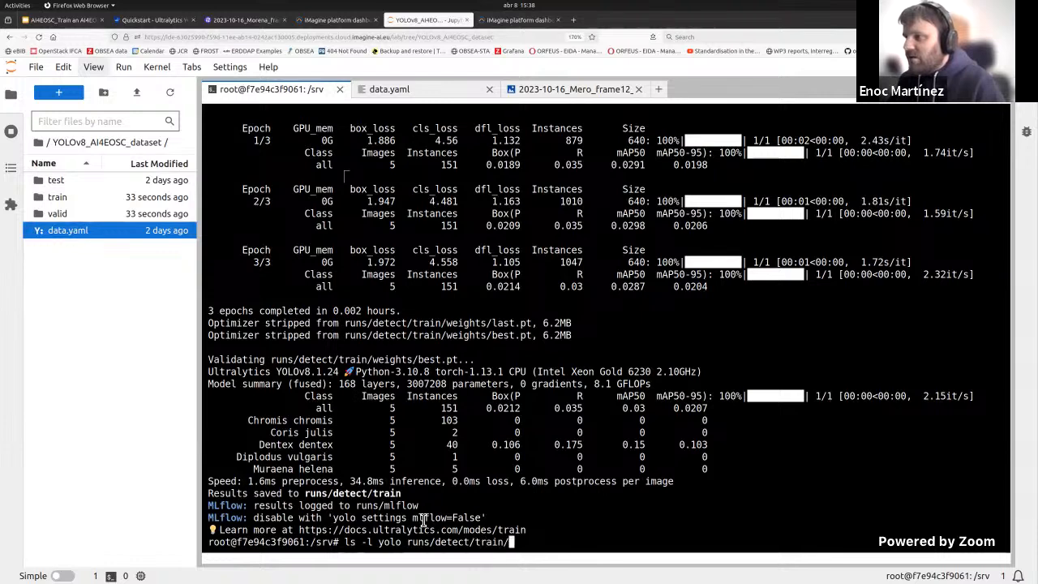
key(Return)
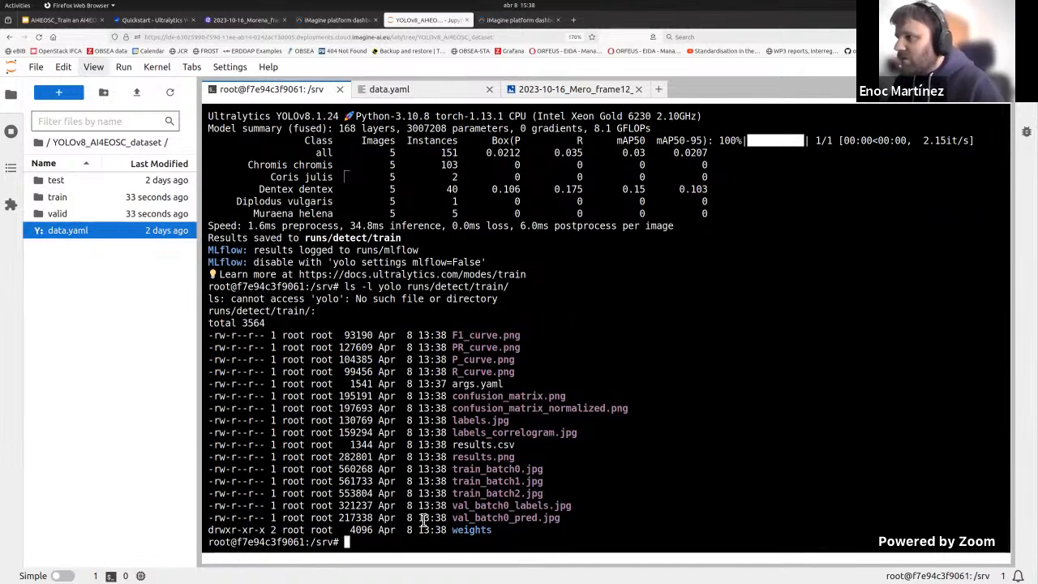
Step: List the contents of runs/detect/train/weights/ in long format and highlight the best.pt file name
key(Up)
text(w)
key(Tab)
key(Return)
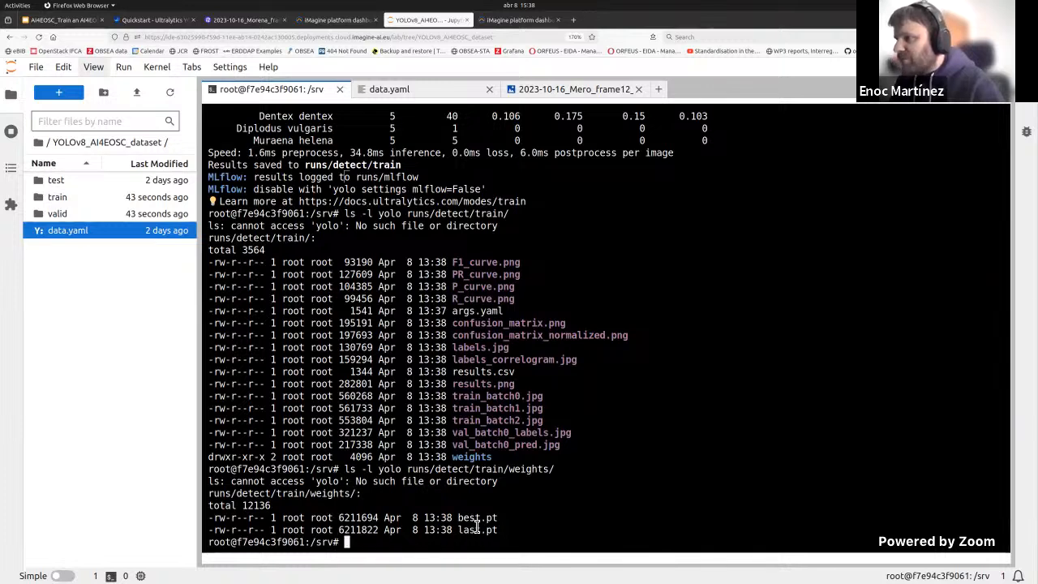
drag(458, 518, 499, 520)
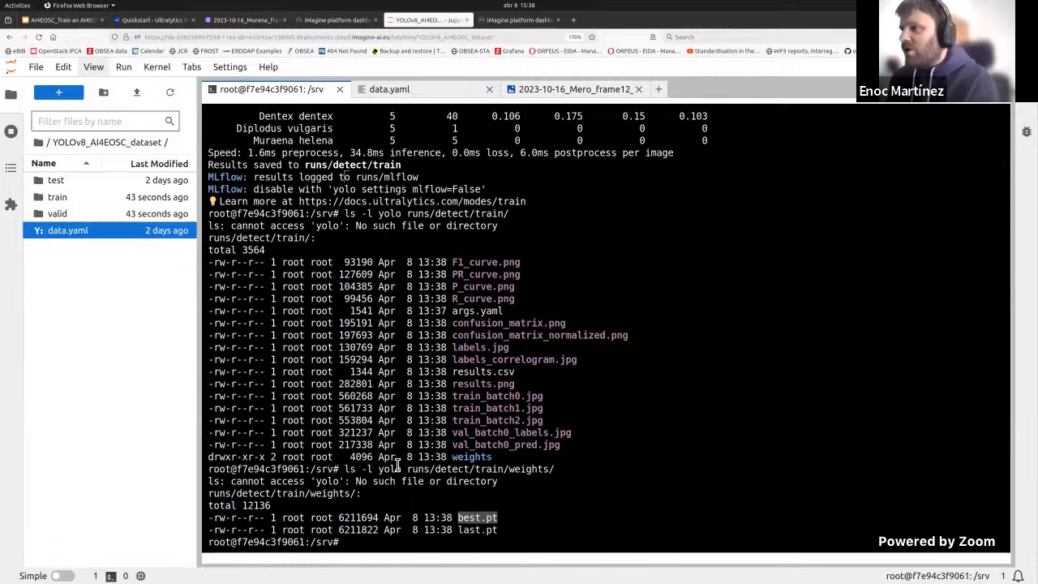
Step: Upload obsea_nano_model.pt from the data_samples folder into YOLOv8_AI4EOSC_dataset and widen the file browser to show its full name
click(136, 91)
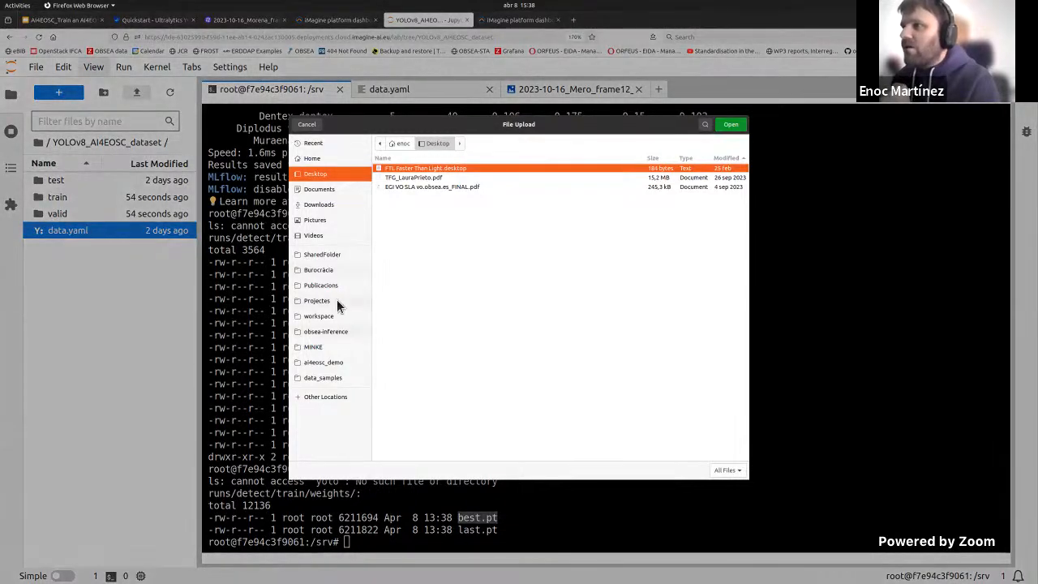
click(324, 380)
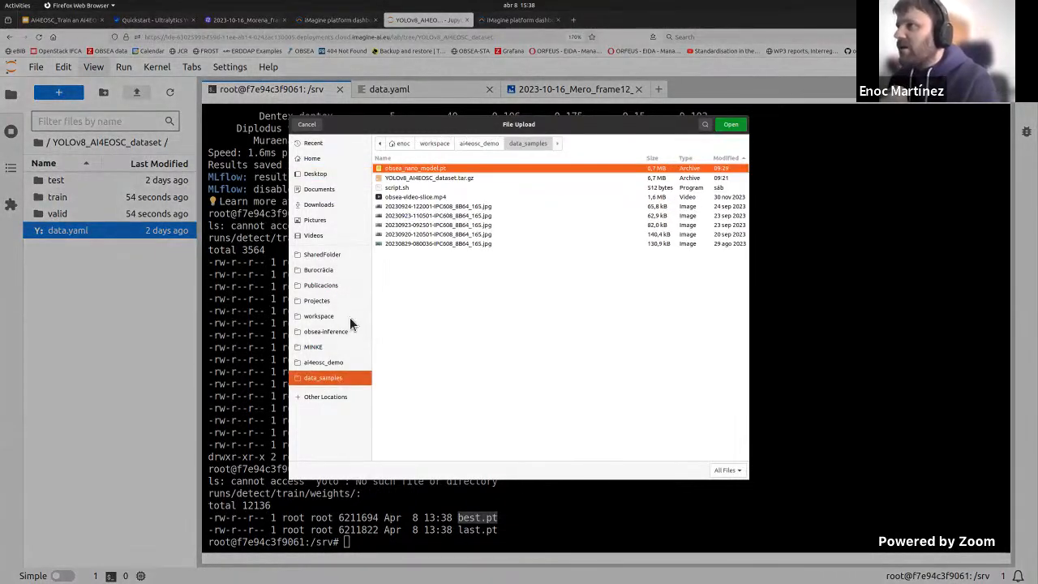
double_click(420, 169)
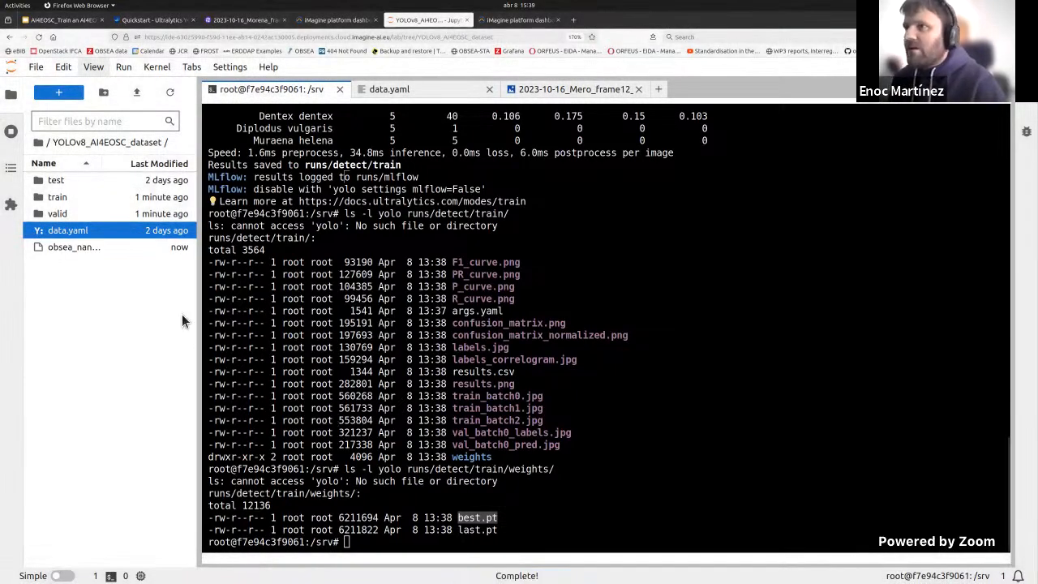
click(98, 232)
drag(200, 249, 245, 248)
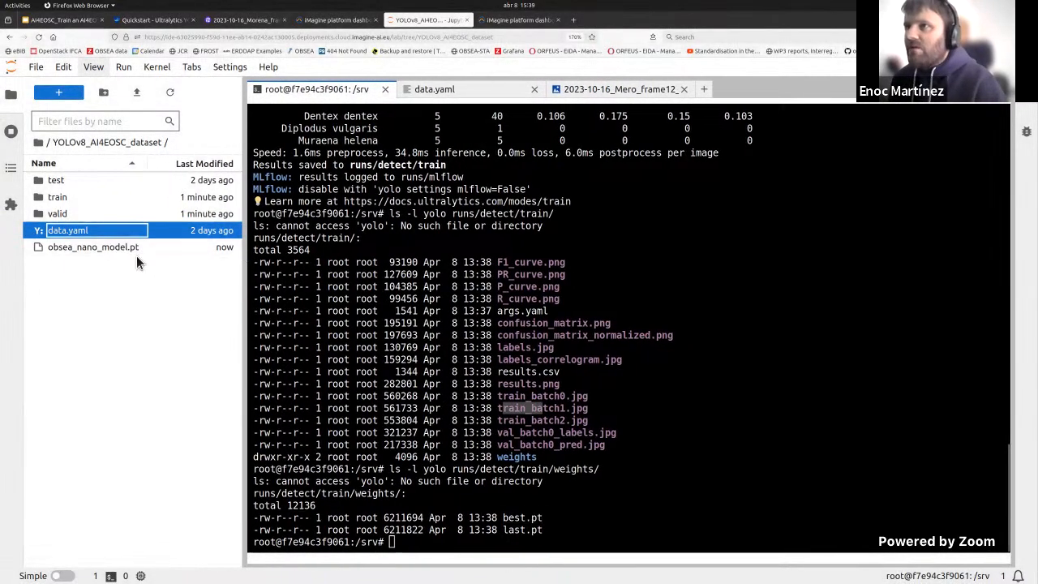
click(445, 406)
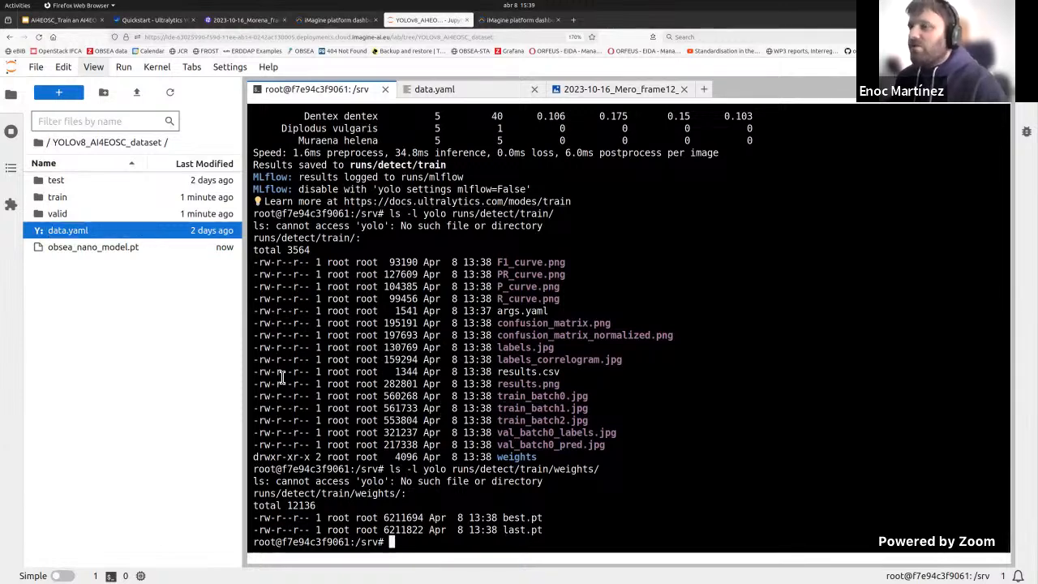
key(alt+Tab)
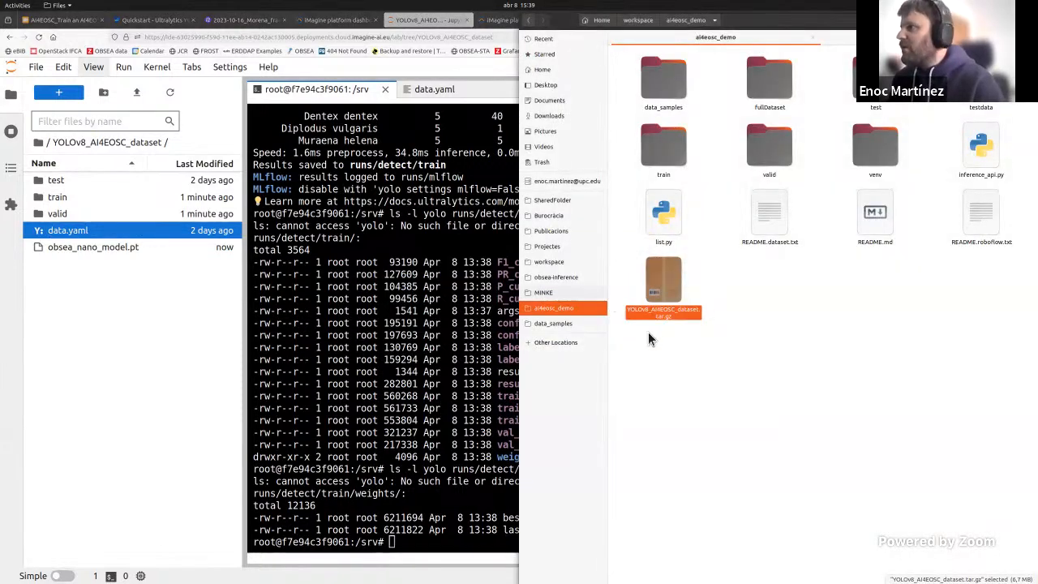
click(755, 320)
click(559, 325)
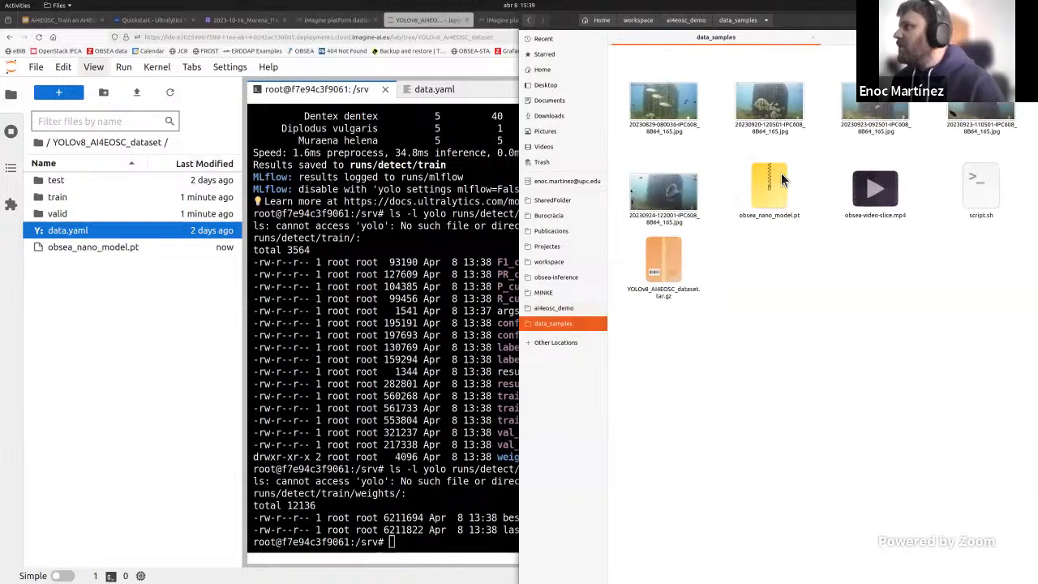
double_click(991, 105)
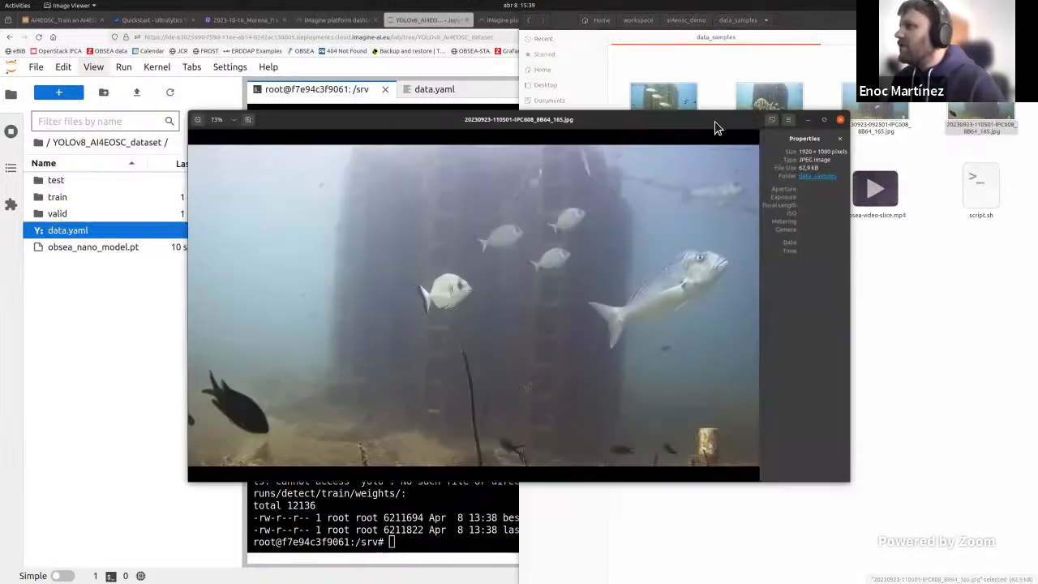
click(840, 121)
drag(978, 108, 153, 305)
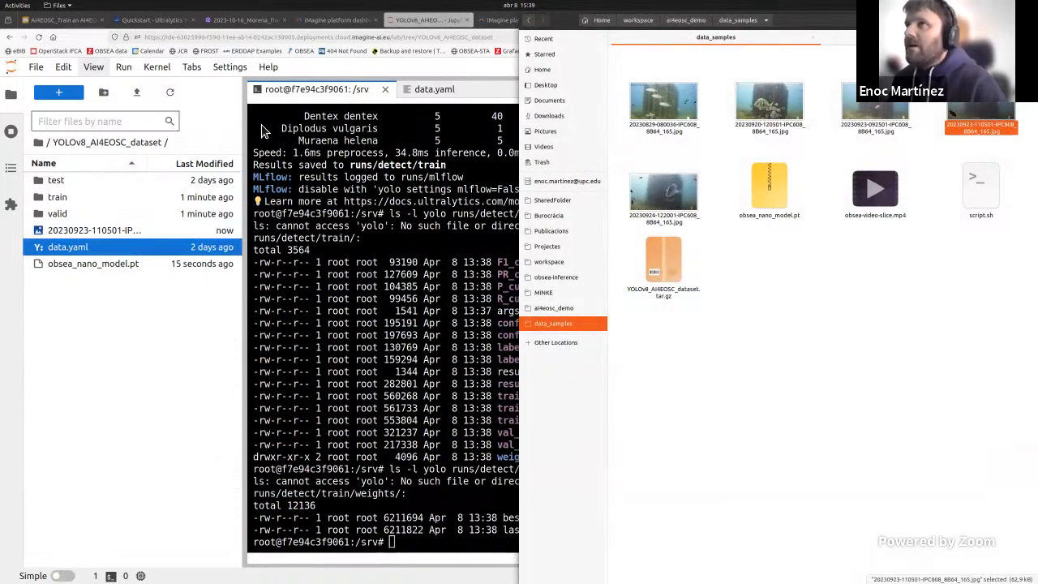
click(81, 310)
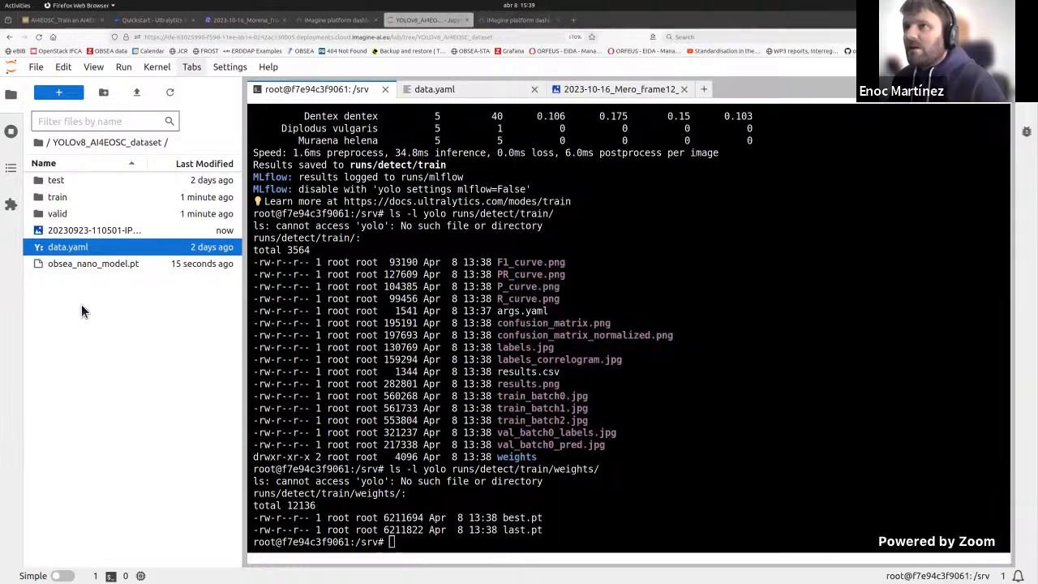
double_click(84, 230)
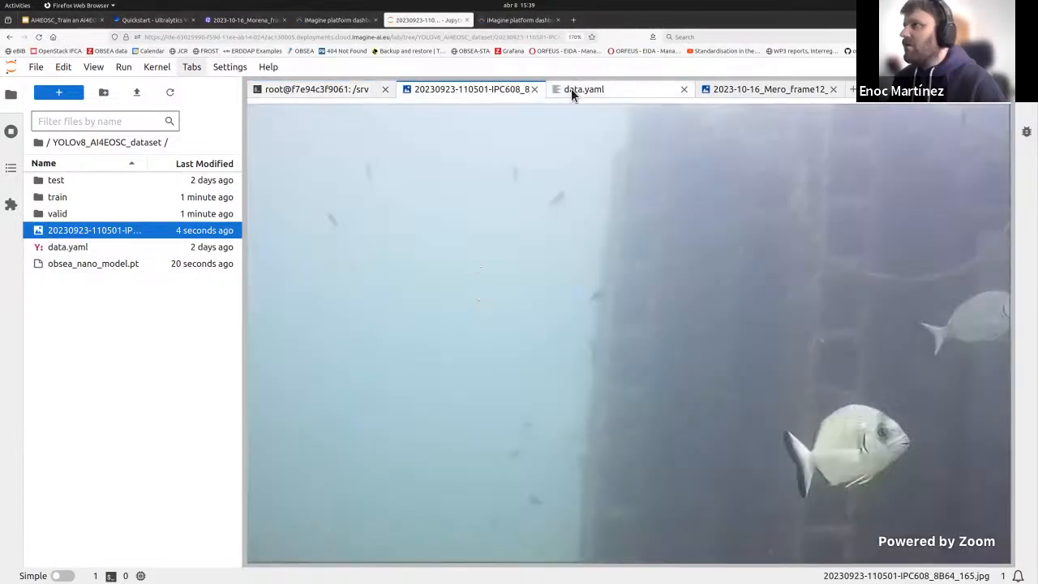
click(313, 90)
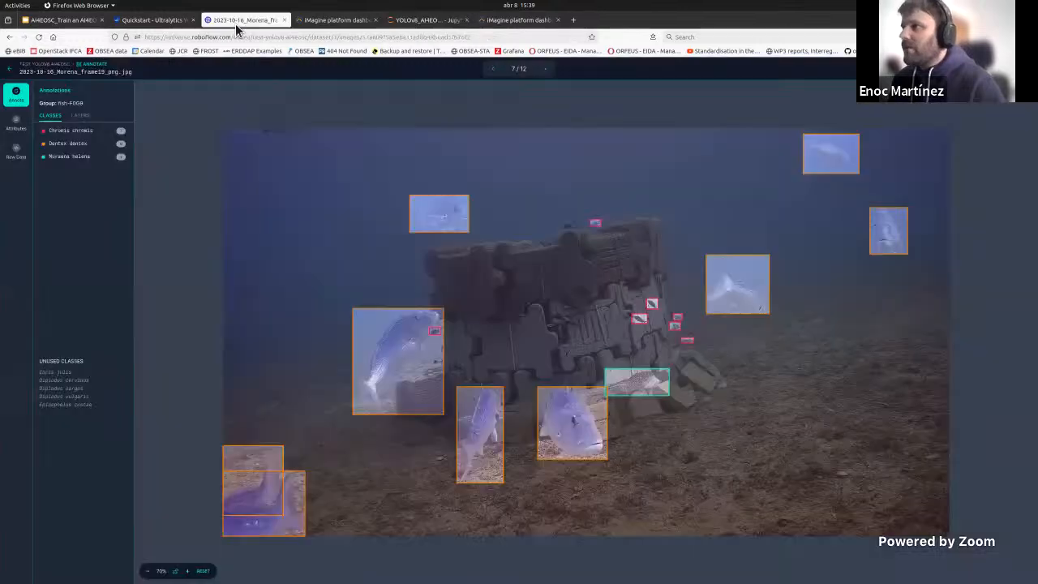
Step: Copy the yolo predict example command from the CLI section of the Ultralytics Quickstart page
click(243, 19)
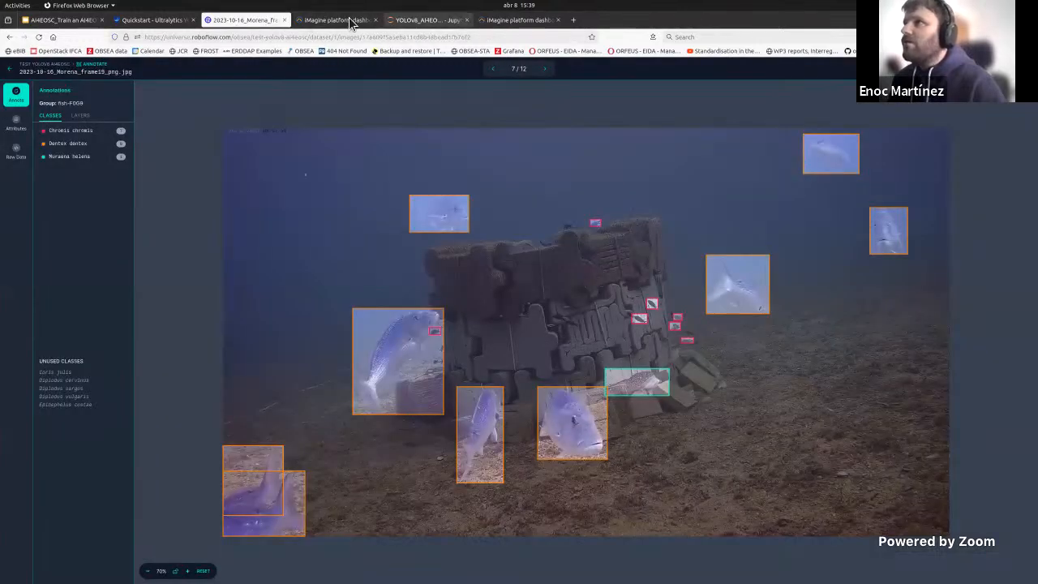
click(150, 19)
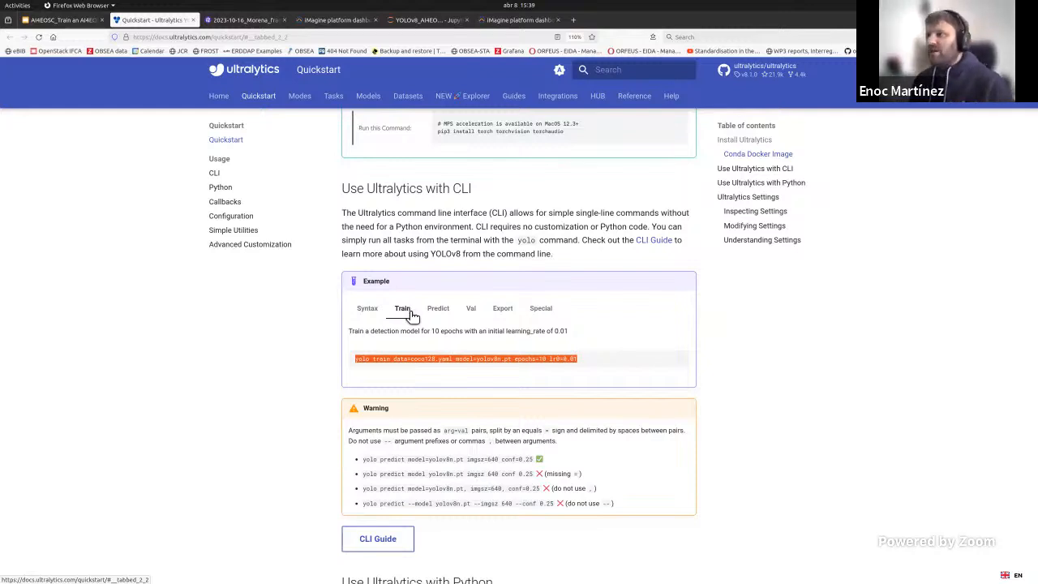
click(438, 315)
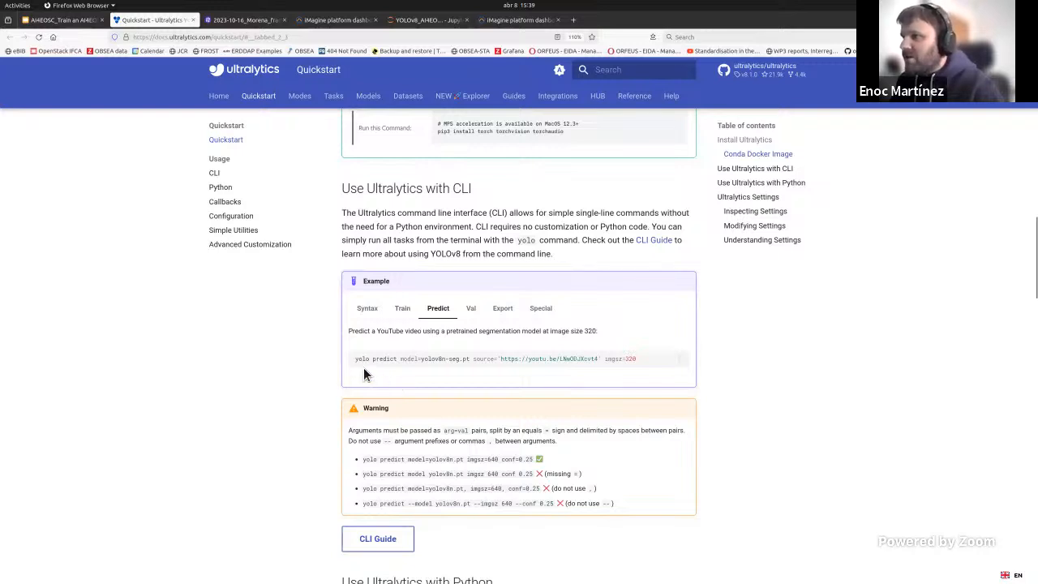
drag(374, 365, 637, 363)
right_click(644, 370)
click(644, 370)
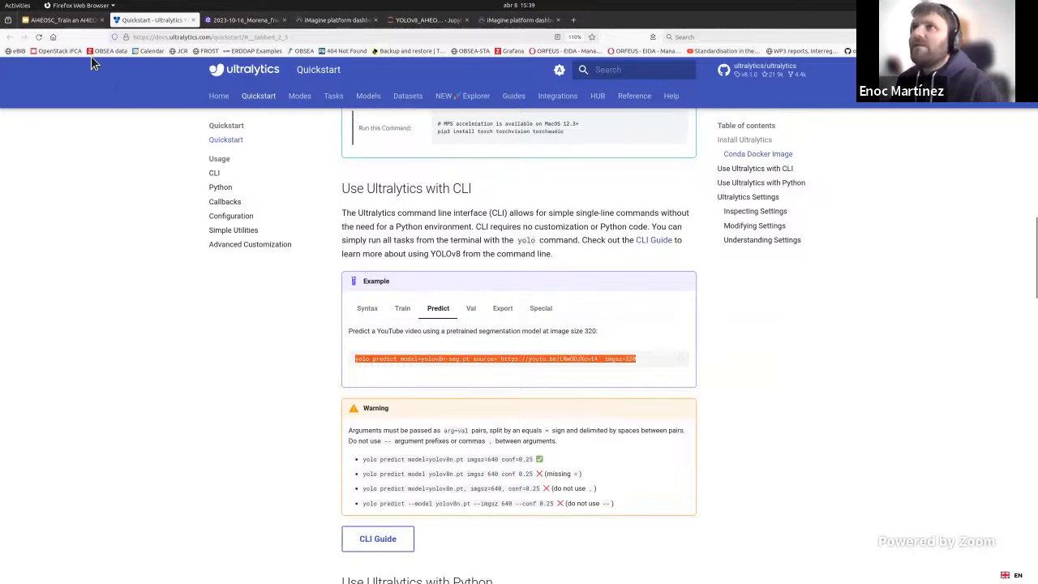
Step: Return to the JupyterLab terminal, clear its output and paste the copied yolo predict command
click(65, 20)
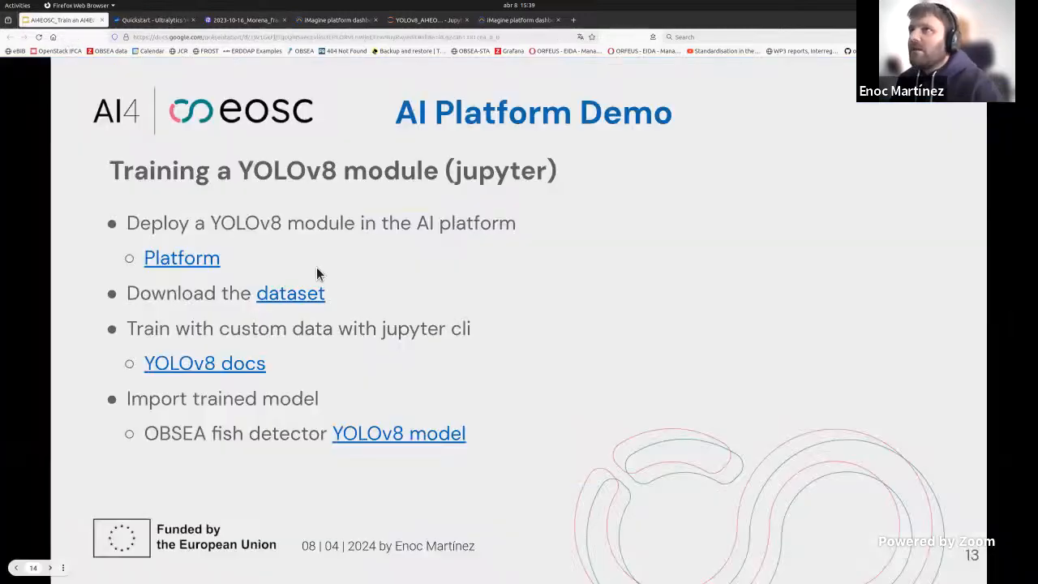
click(417, 19)
key(ctrl+l)
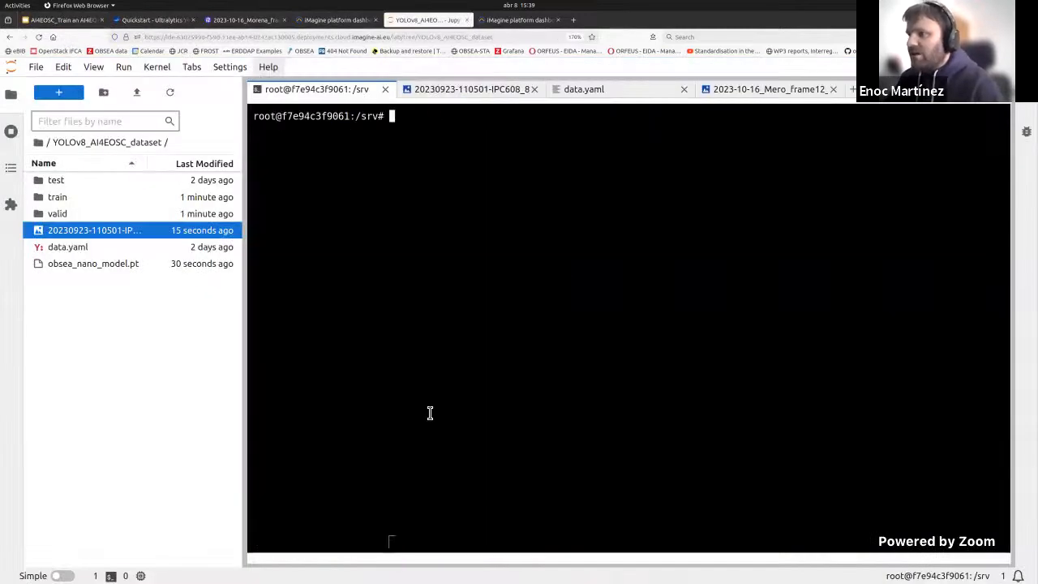
key(ctrl+v)
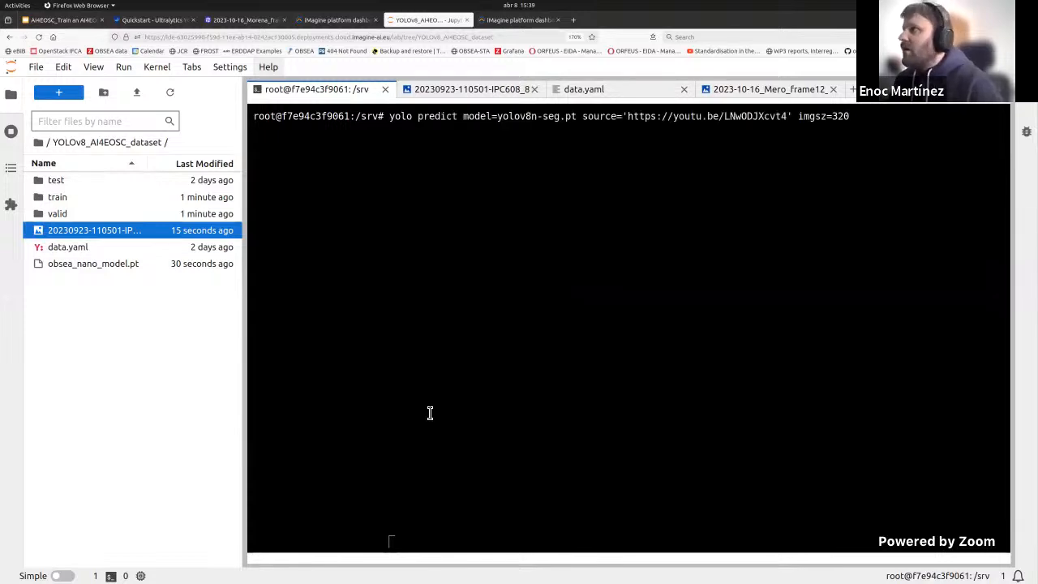
Step: Replace the predict command's model argument with obsea_nano_model.pt
key(Left)
key(Left)
key(Left)
key(Left)
key(Left)
key(Left)
key(Left)
key(Left)
key(Left)
key(Left)
key(Left)
key(Left)
key(Left)
key(Left)
key(Left)
key(Left)
key(Left)
key(Left)
key(Left)
key(Left)
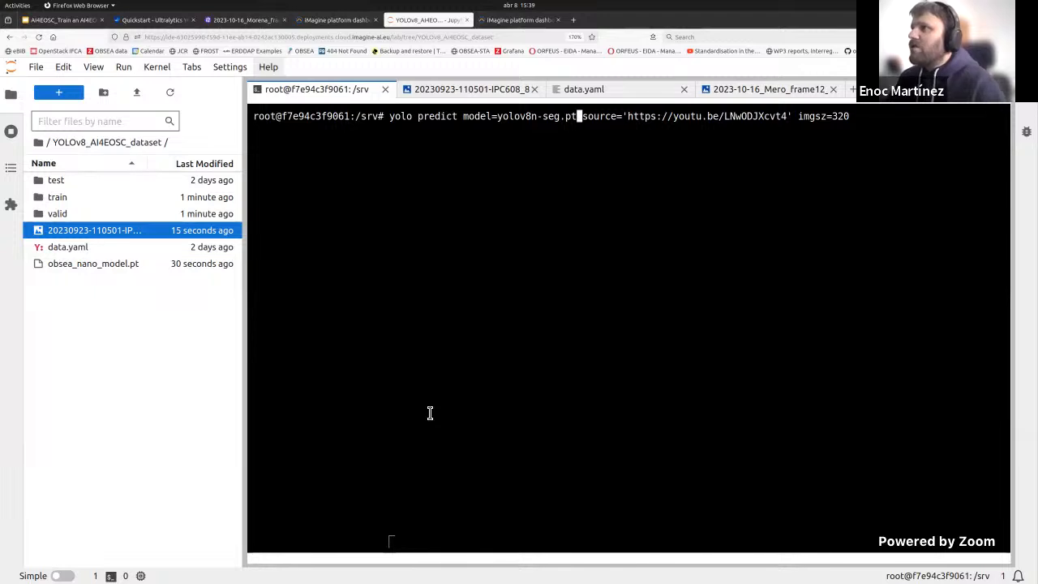
key(BackSpace)
key(BackSpace)
key(BackSpace)
key(BackSpace)
key(BackSpace)
key(BackSpace)
key(BackSpace)
key(BackSpace)
key(BackSpace)
key(BackSpace)
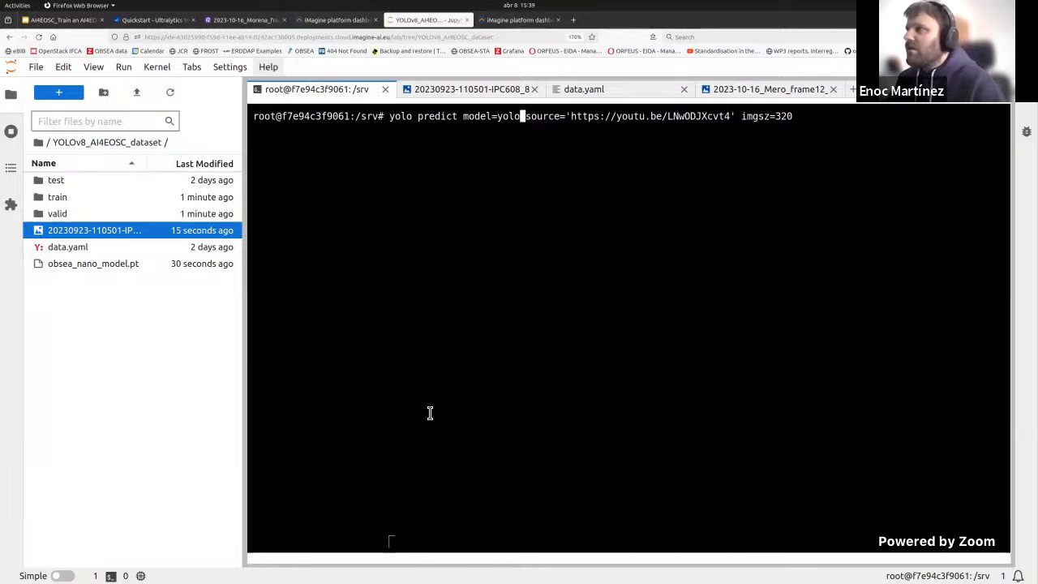
key(BackSpace)
key(BackSpace)
key(BackSpace)
key(BackSpace)
text(ob)
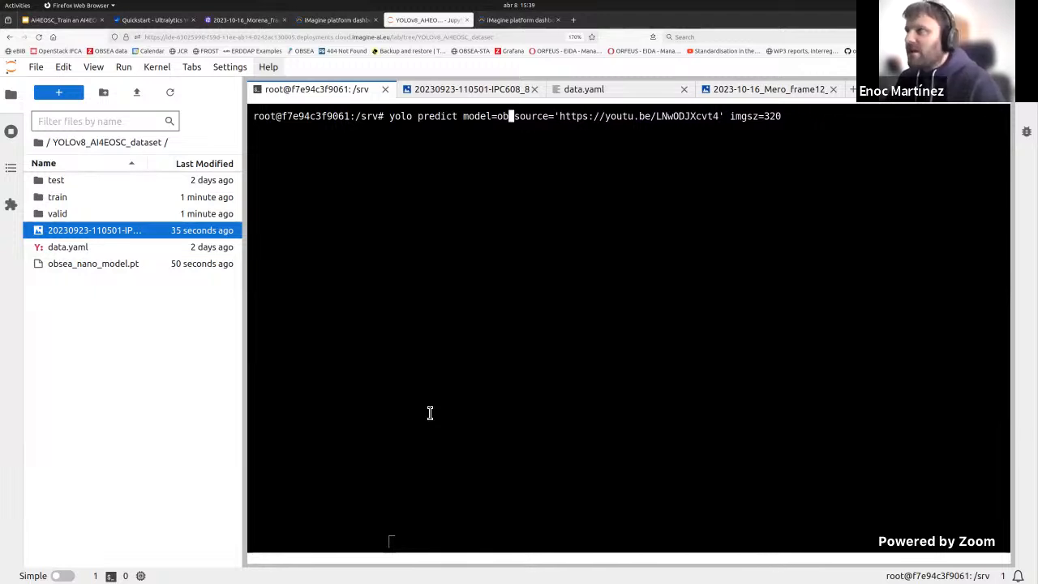
text(sea_nano)
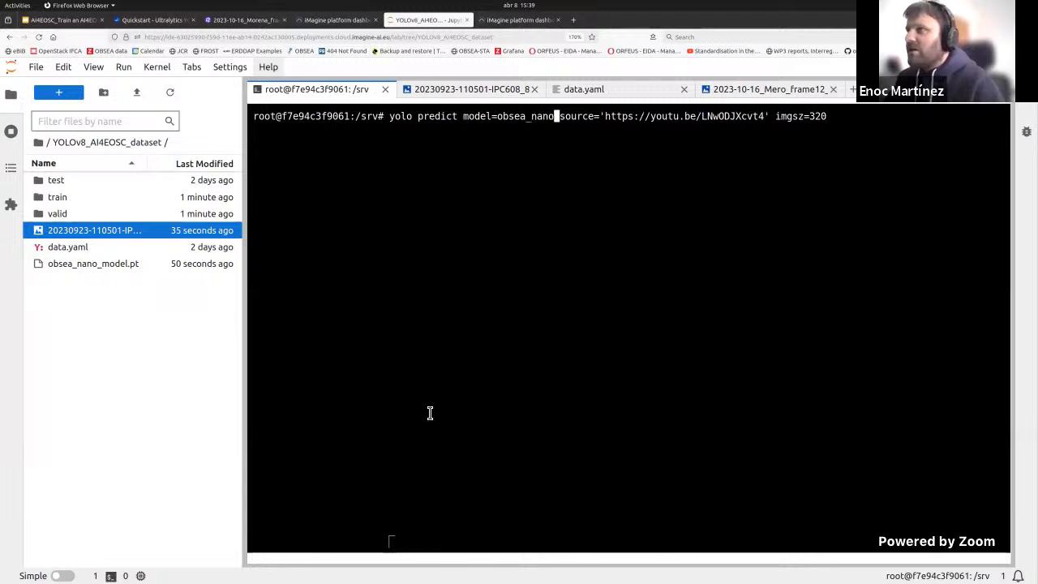
text(_model.pt)
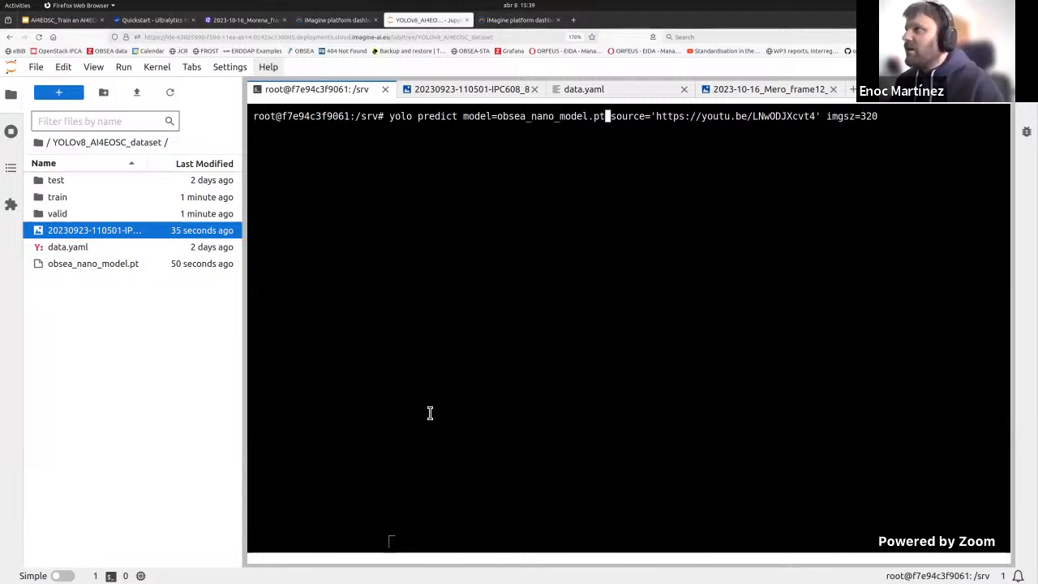
Step: Delete the YouTube URL from the predict command's source argument
key(Right)
key(Right)
key(Right)
key(Right)
key(Right)
key(Right)
key(Right)
key(Right)
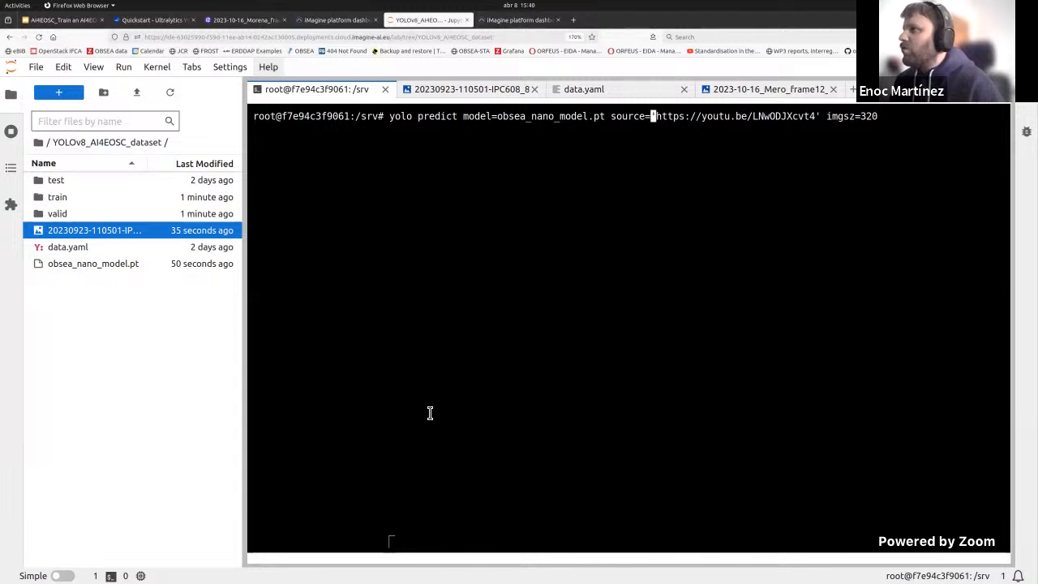
key(Delete)
key(Delete)
key(Delete)
key(Delete)
key(Delete)
key(Delete)
key(Delete)
key(Delete)
key(Delete)
key(Delete)
key(Delete)
key(Delete)
key(Delete)
key(Delete)
key(Delete)
key(Delete)
key(Delete)
key(Delete)
key(Delete)
key(Delete)
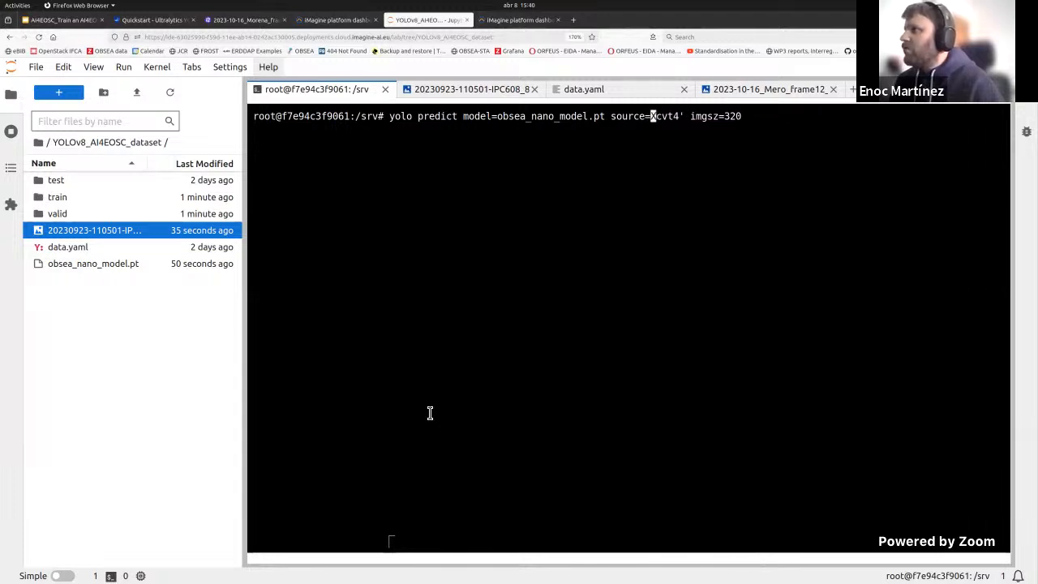
key(Delete)
key(Delete)
key(Delete)
key(Delete)
key(Delete)
key(Delete)
text(20)
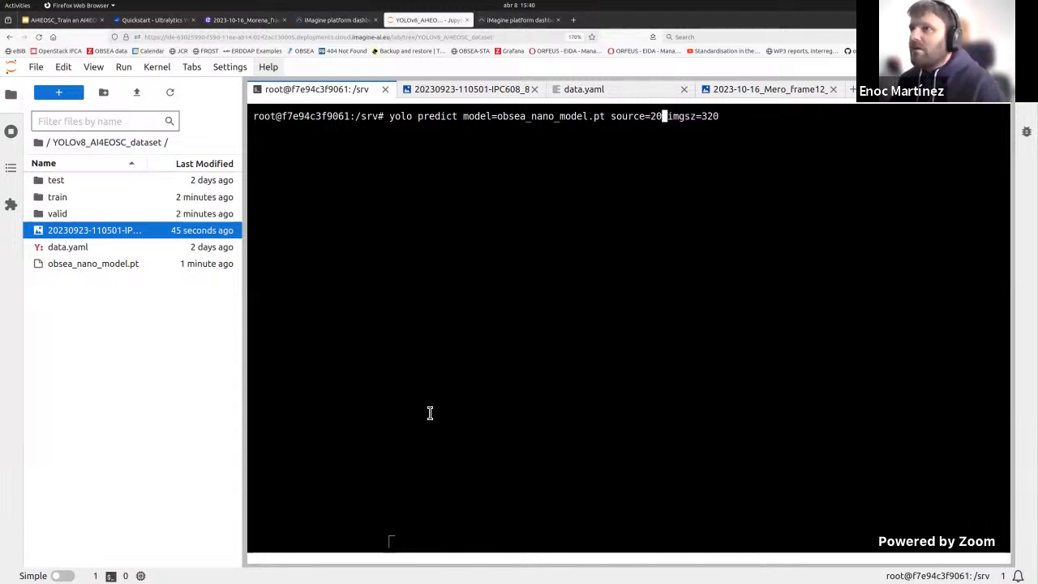
text(23)
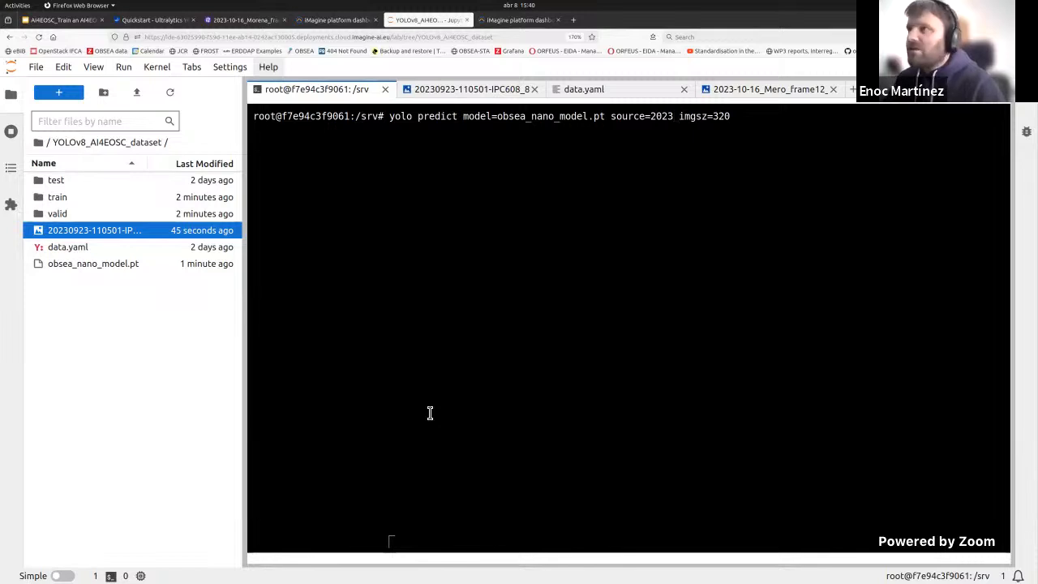
key(BackSpace)
key(BackSpace)
key(BackSpace)
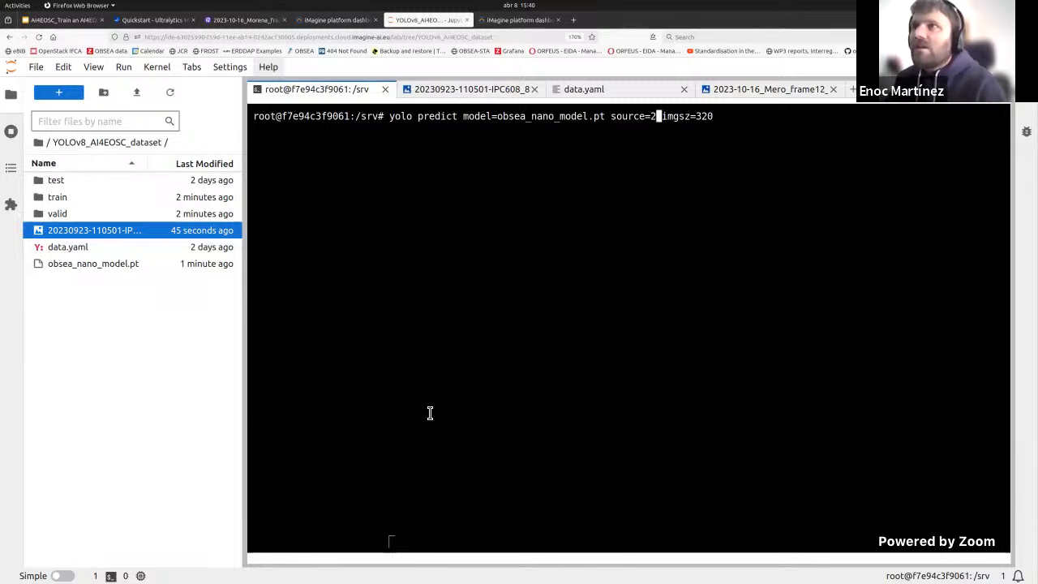
key(BackSpace)
text(YOLO)
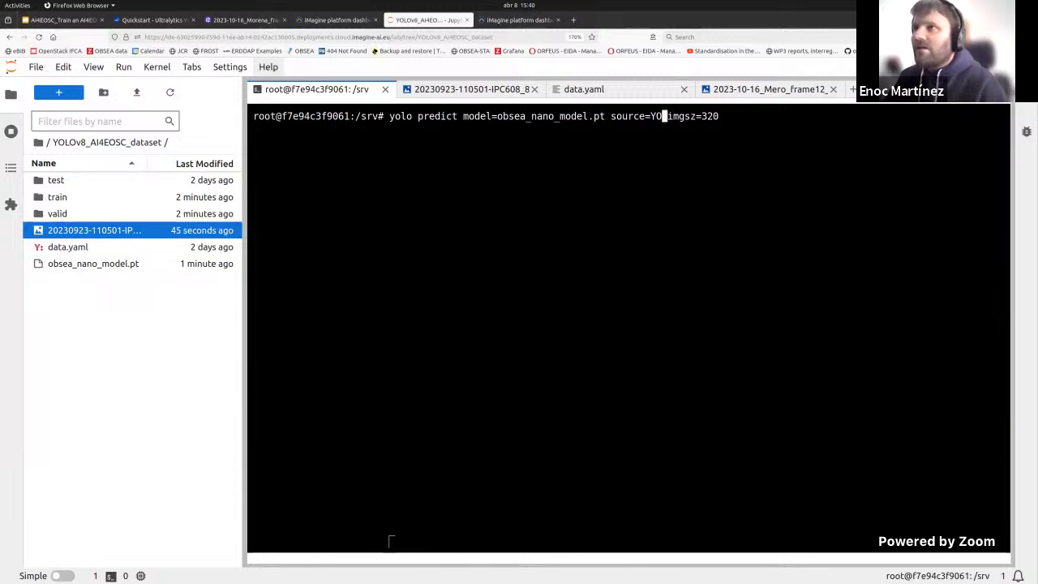
key(Tab)
text(/)
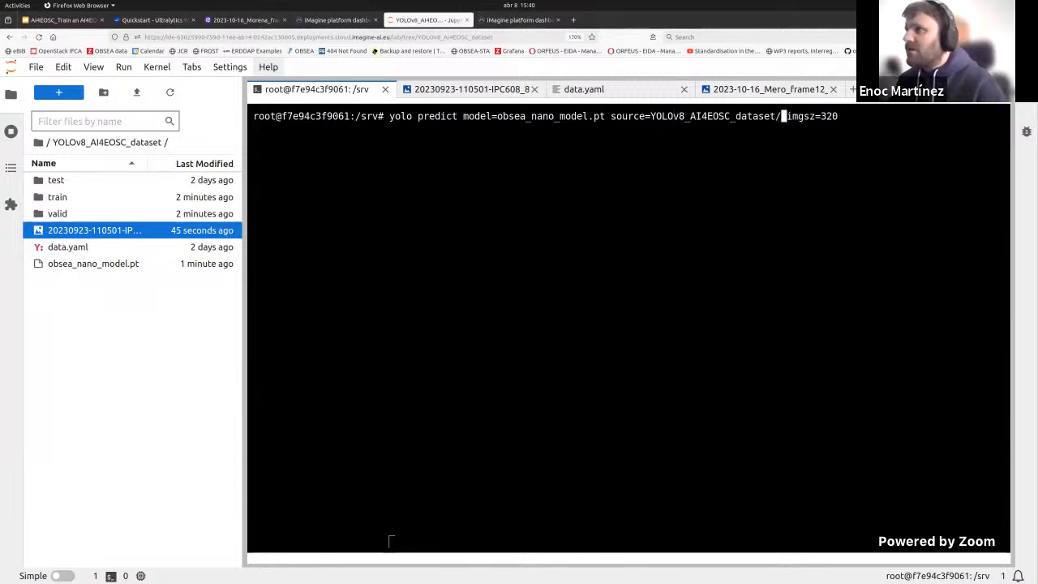
text(2)
key(Tab)
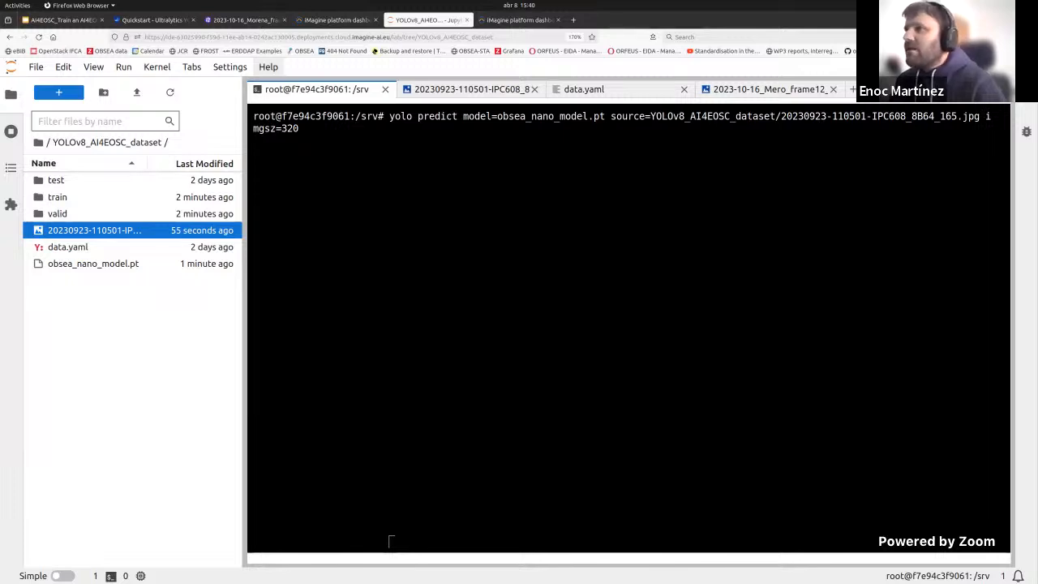
Step: Set the predict command's imgsz argument to 1920
key(Right)
key(Right)
key(Right)
key(Right)
key(Right)
key(Right)
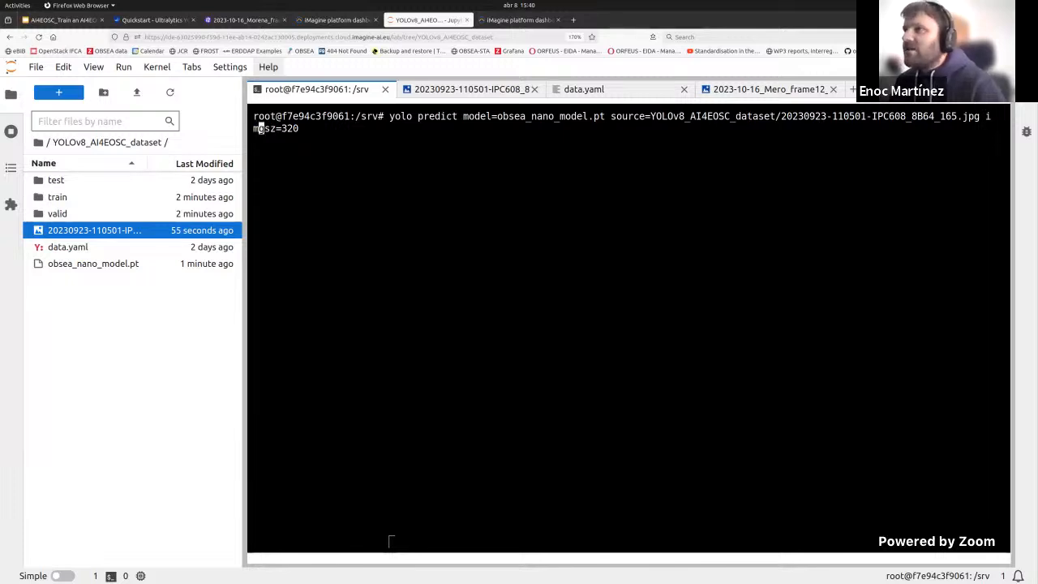
key(Right)
key(Delete)
key(Delete)
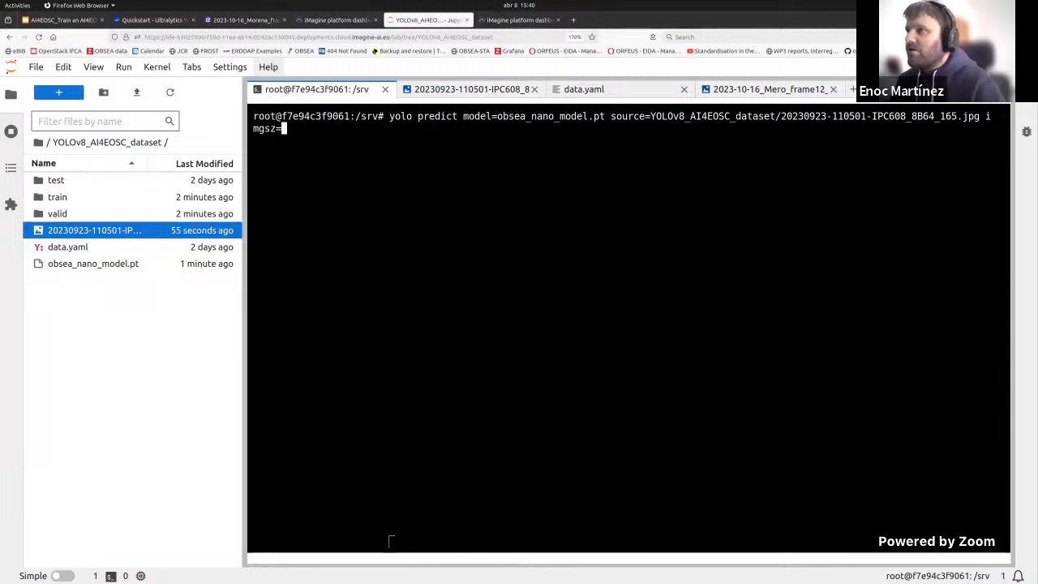
text(1920)
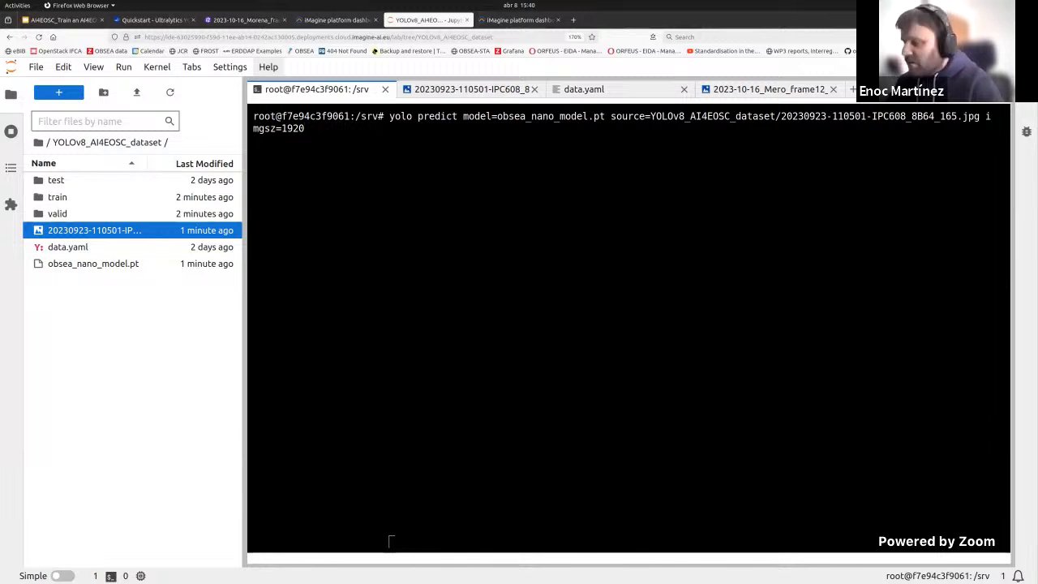
Step: Try to run the YOLO predict command from the /srv directory
key(Return)
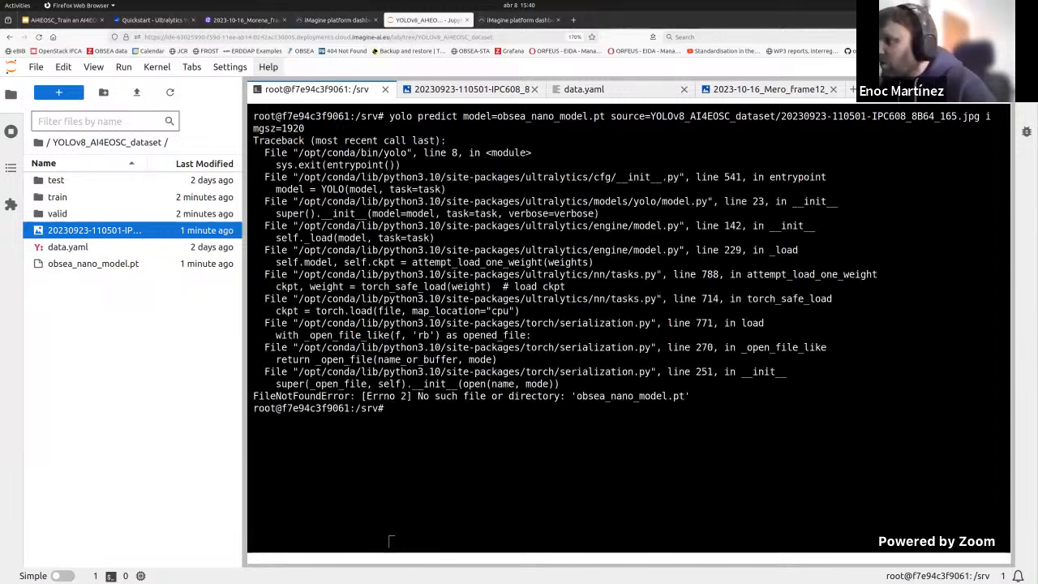
key(Up)
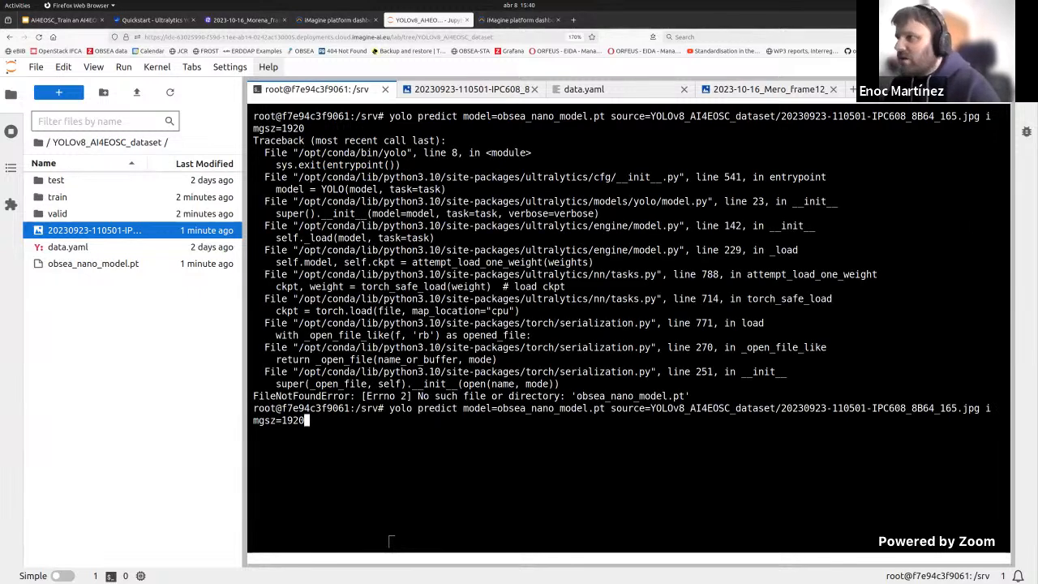
key(Down)
Step: Change the terminal's working directory to YOLOv8_AI4EOSC_dataset
text(cd )
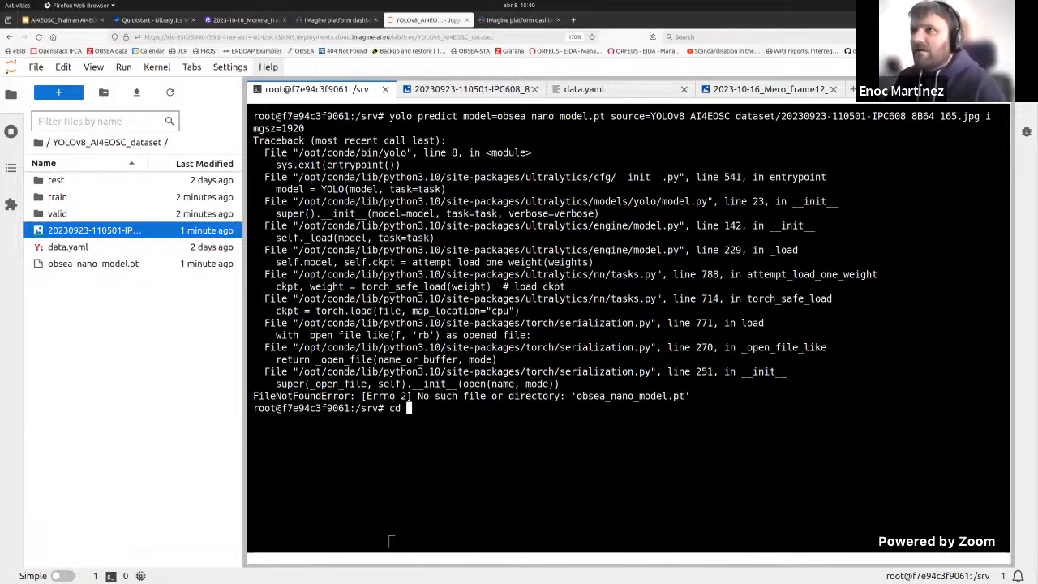
text(YOLO)
key(Tab)
key(Return)
key(Up)
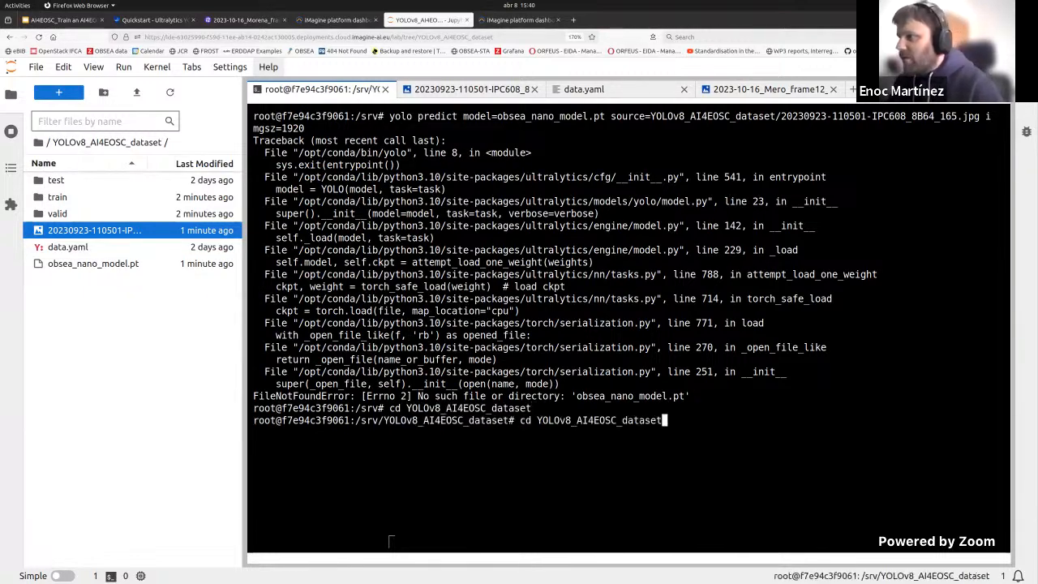
key(Up)
key(Left)
key(Left)
key(Left)
key(Left)
key(Left)
key(Left)
key(Left)
key(Left)
key(Left)
key(Left)
key(Left)
key(Left)
key(Left)
key(Left)
key(Left)
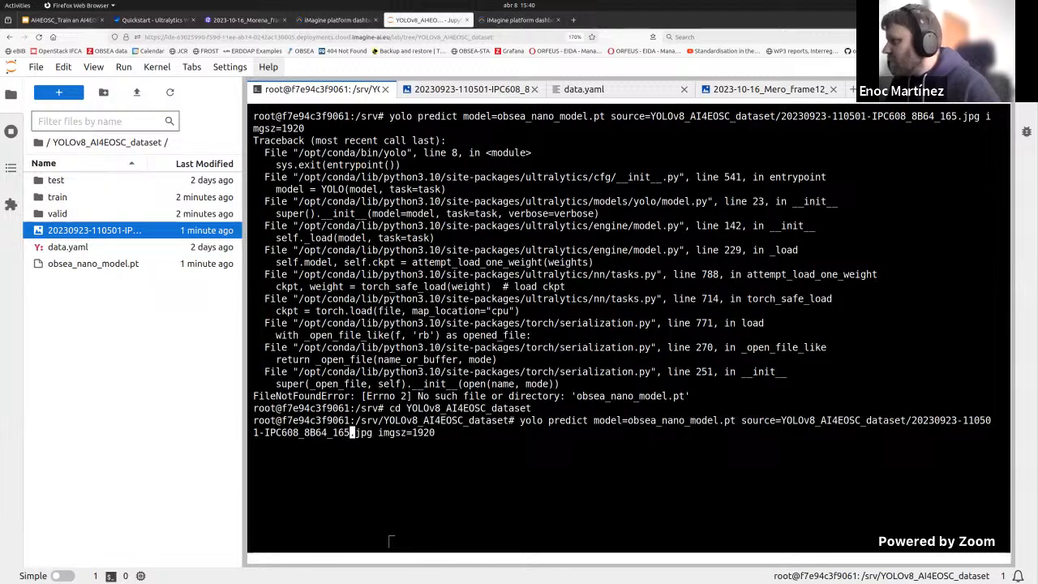
key(Left)
key(Left)
key(Left)
key(Left)
key(Left)
key(Left)
key(Left)
key(Left)
key(Left)
key(Left)
key(Left)
key(Left)
key(Left)
key(Left)
key(Left)
key(Left)
key(Left)
key(Left)
key(Left)
key(Left)
key(BackSpace)
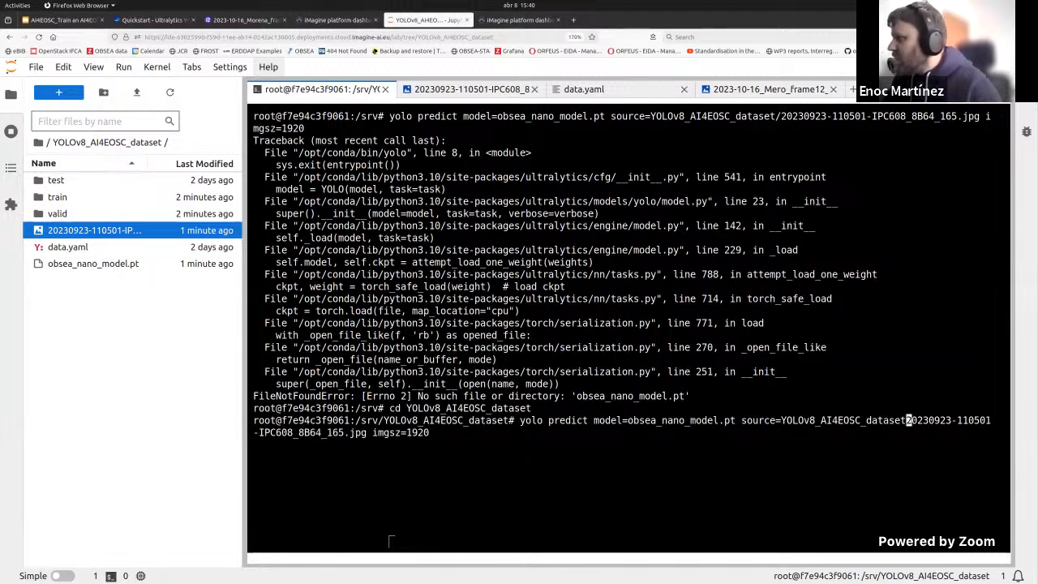
key(BackSpace)
key(BackSpace)
key(BackSpace)
key(BackSpace)
key(BackSpace)
key(BackSpace)
key(BackSpace)
key(BackSpace)
key(BackSpace)
key(BackSpace)
key(BackSpace)
key(BackSpace)
key(BackSpace)
key(BackSpace)
key(BackSpace)
key(BackSpace)
key(BackSpace)
key(BackSpace)
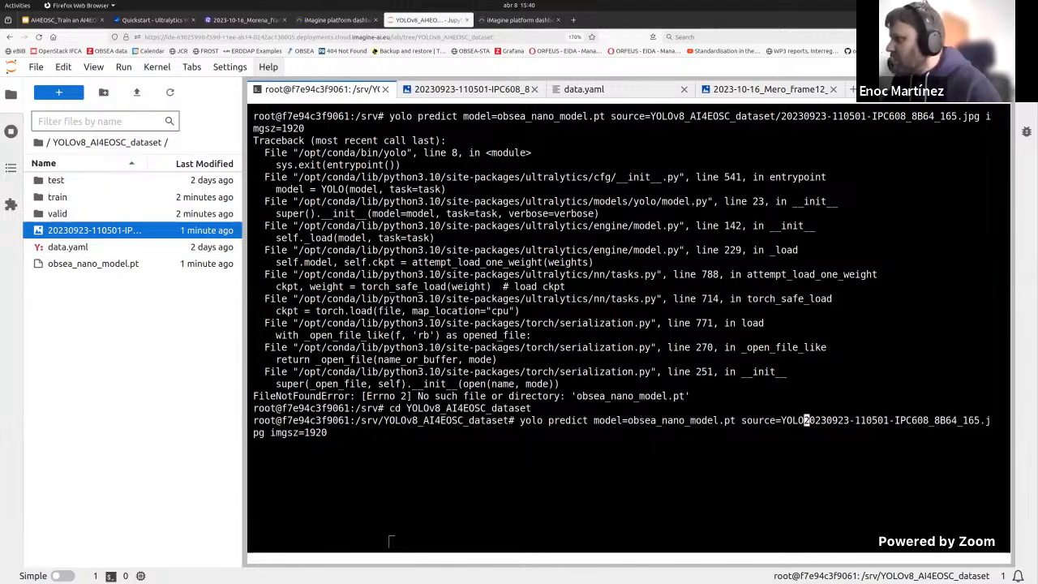
key(BackSpace)
key(BackSpace)
key(BackSpace)
key(BackSpace)
key(Return)
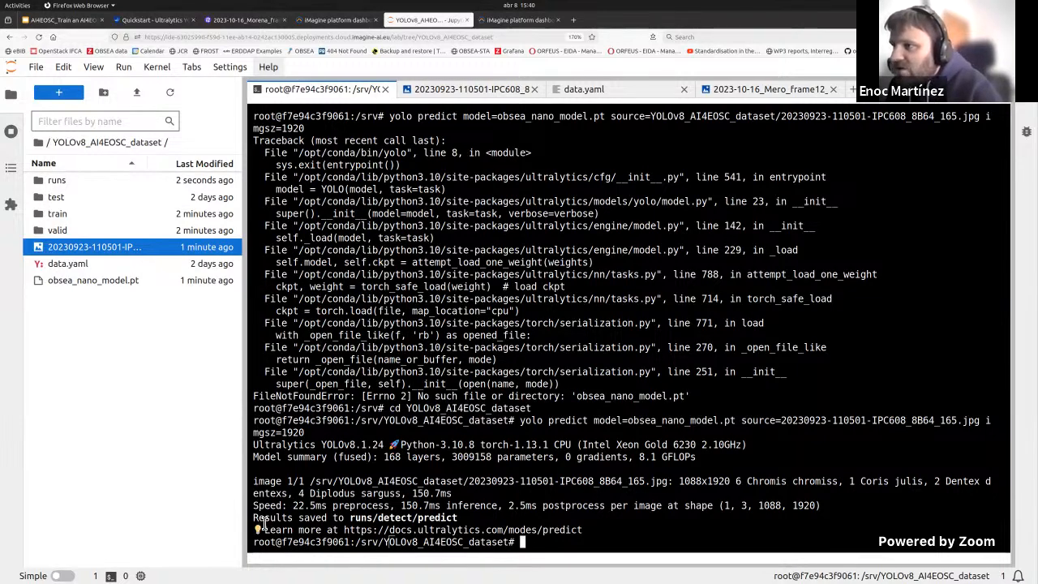
Step: Open the annotated result image saved in runs/detect/predict and view its detections at a reduced zoom
drag(255, 518, 458, 519)
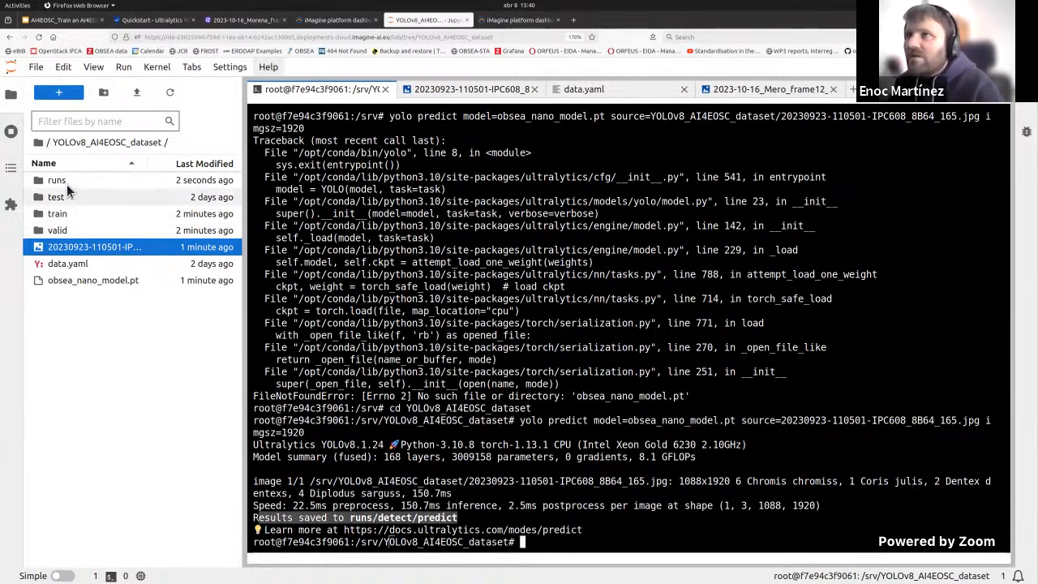
double_click(65, 181)
double_click(65, 181)
click(68, 181)
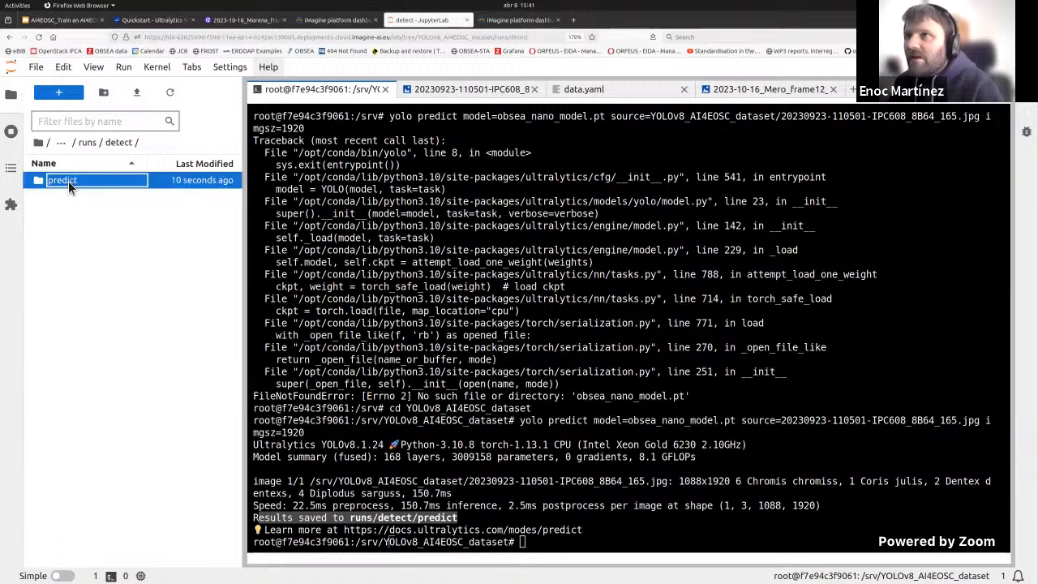
double_click(68, 180)
double_click(83, 187)
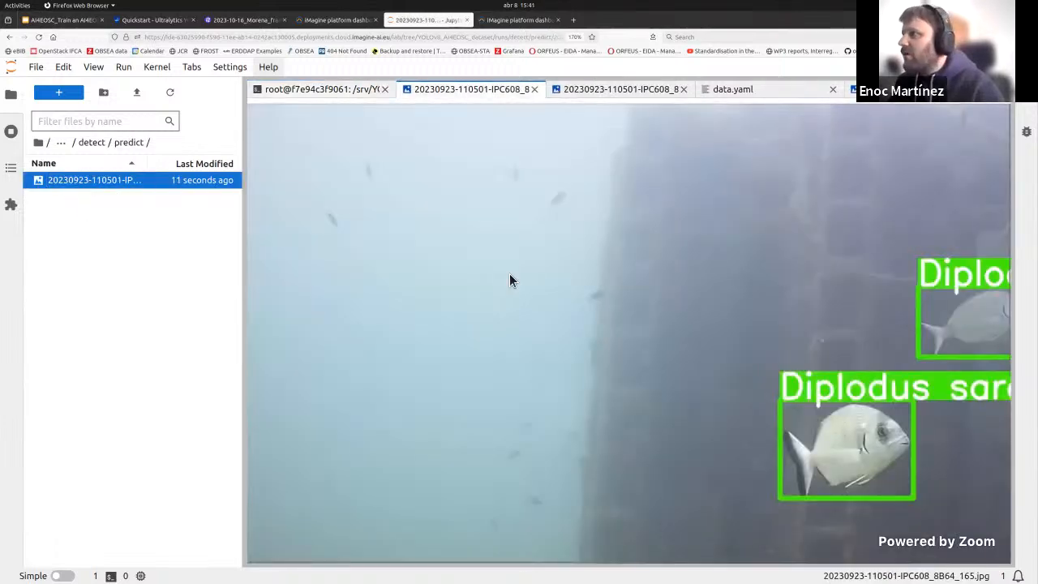
key(ctrl+minus)
key(ctrl+minus)
key(ctrl+minus)
key(ctrl+minus)
key(ctrl+minus)
key(ctrl+minus)
key(ctrl+minus)
key(ctrl+plus)
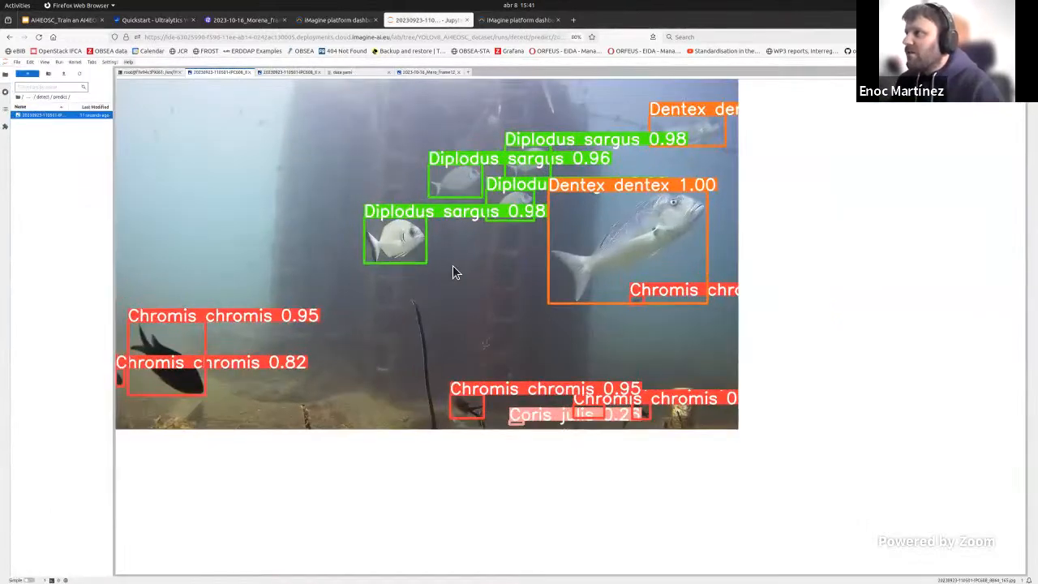
key(ctrl+plus)
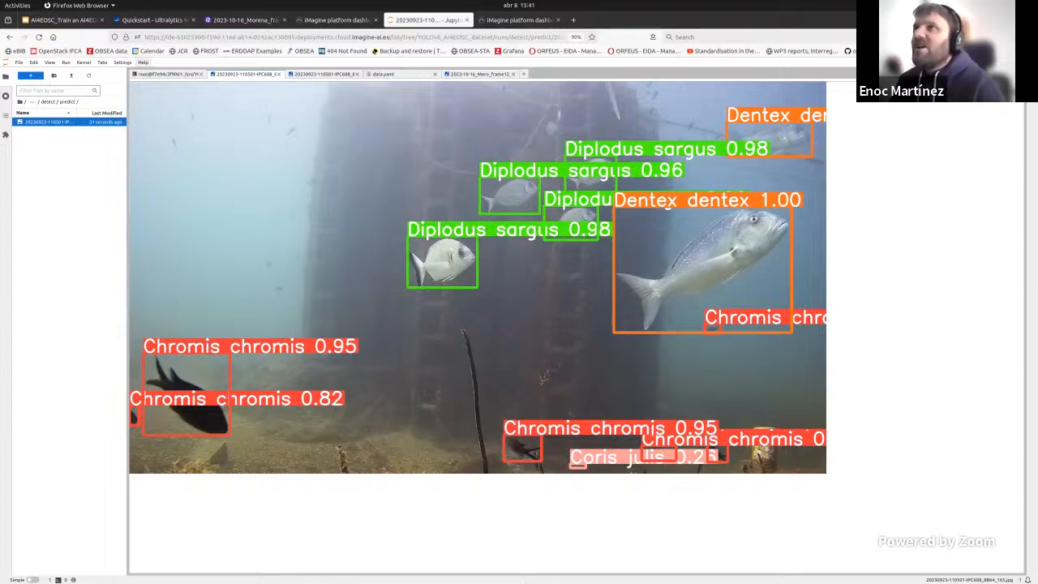
Step: Return to the presentation, advance to the DEEPaaS API inference slide and open its Platform link
click(79, 19)
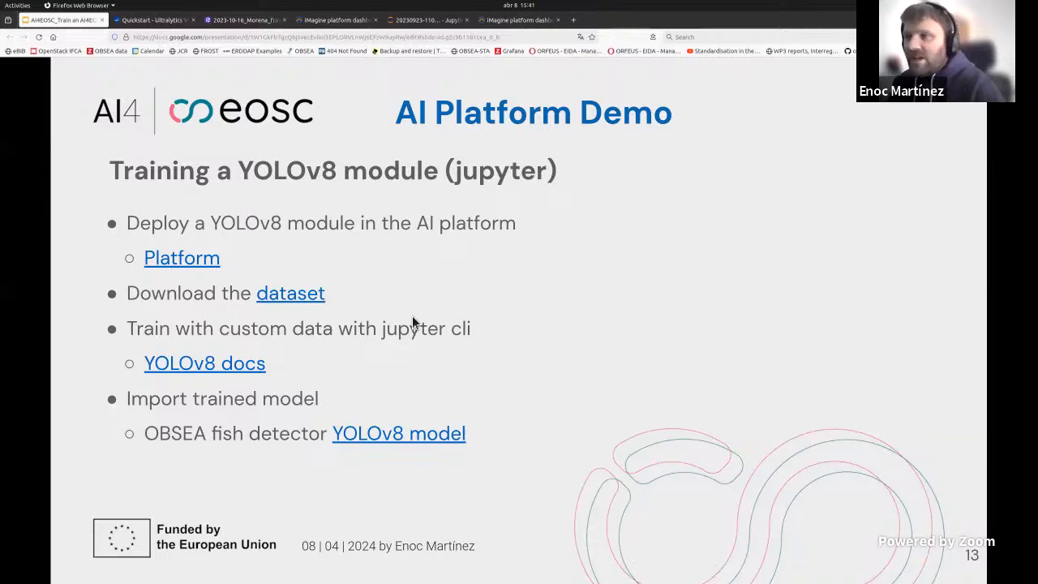
key(Right)
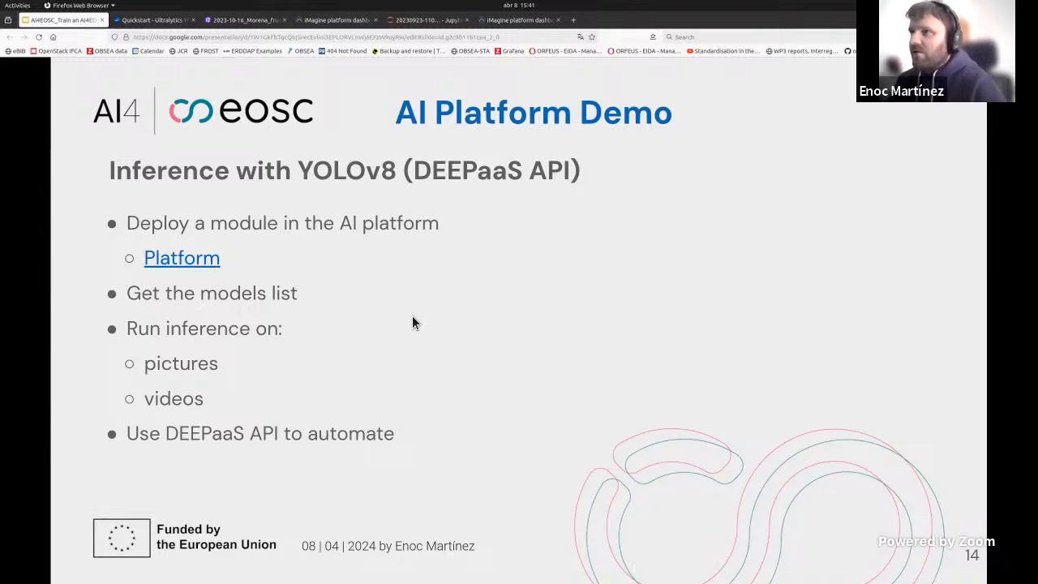
click(212, 260)
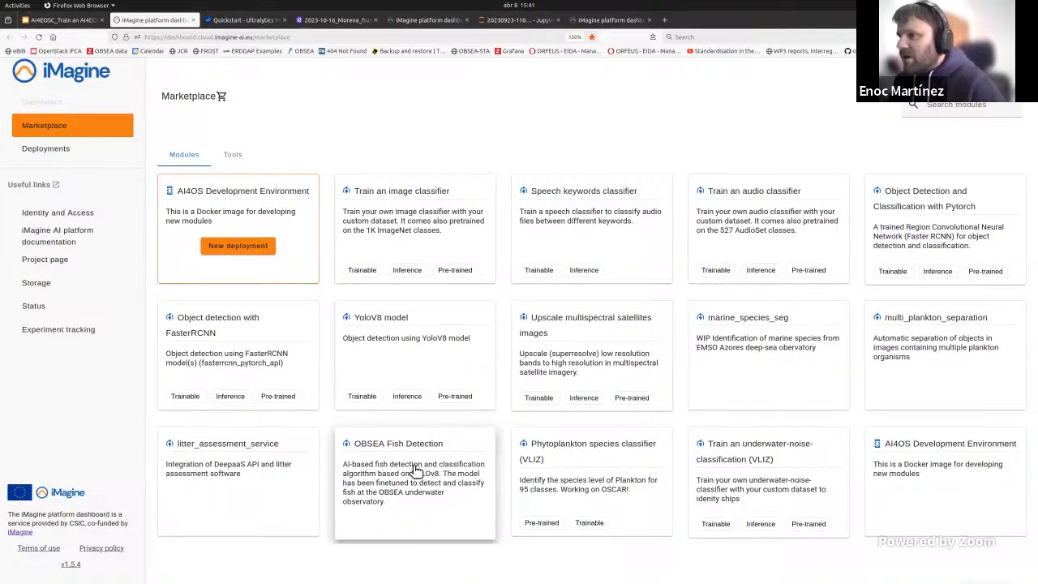
Step: View the OBSEA Fish Detection module, then open the API page of the OBSEA fish detector DEEPaaS deployment
click(375, 507)
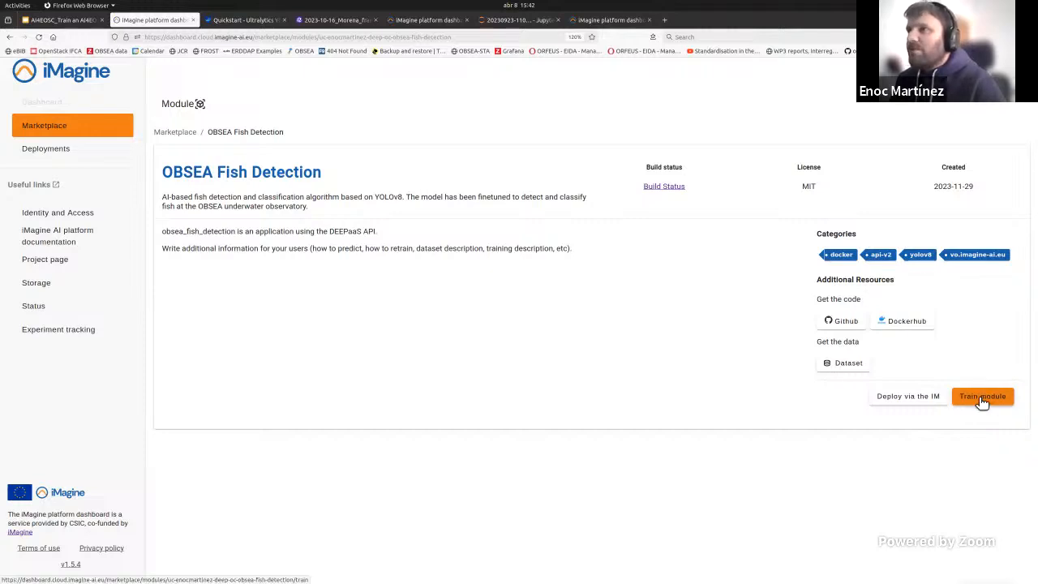
click(27, 158)
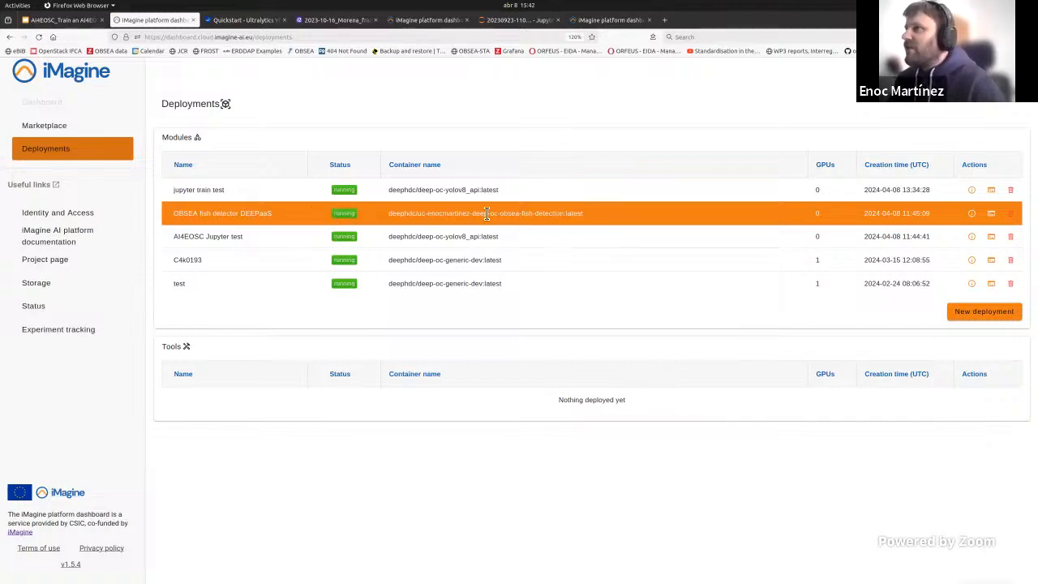
click(992, 216)
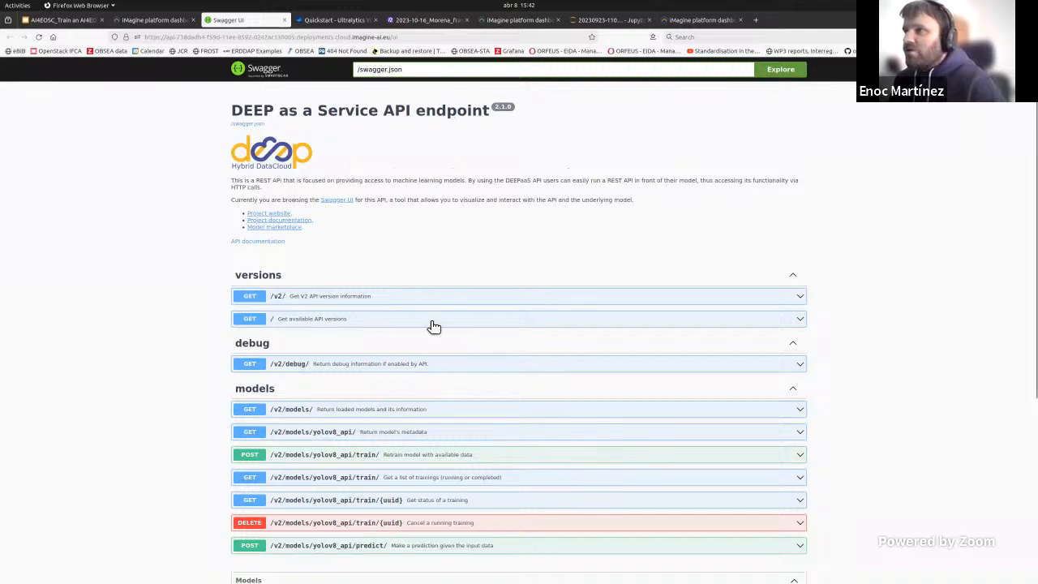
Step: Execute the GET /v2/models/ request to retrieve the loaded models and their information
scroll(353, 246, down, 1)
scroll(287, 321, down, 1)
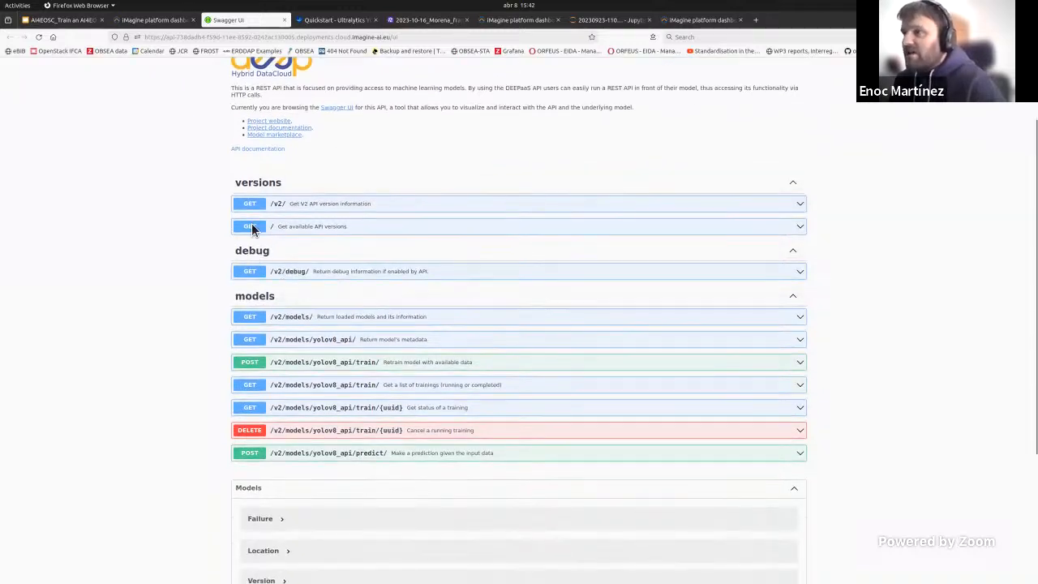
scroll(284, 280, down, 1)
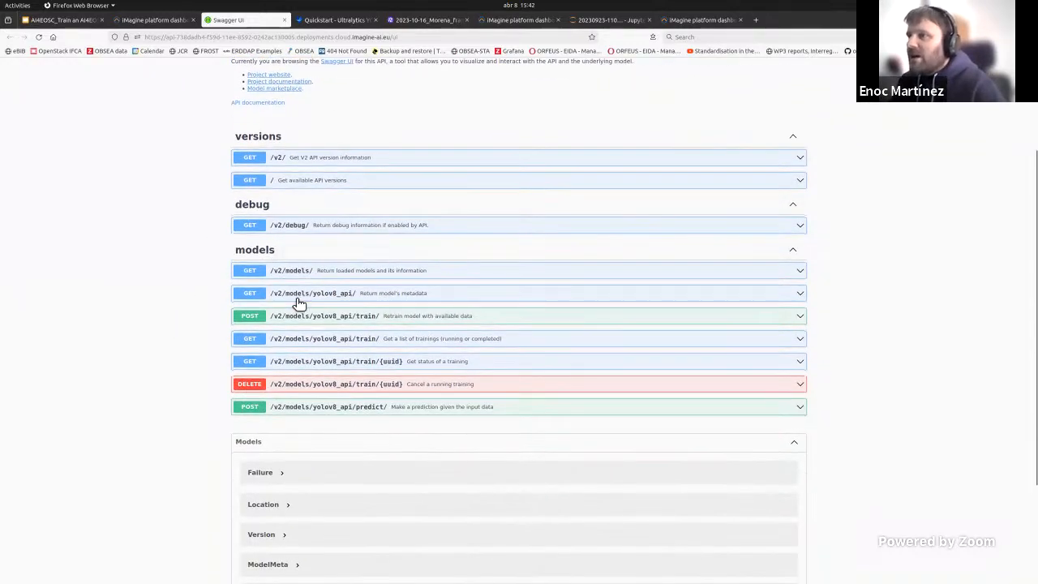
click(329, 273)
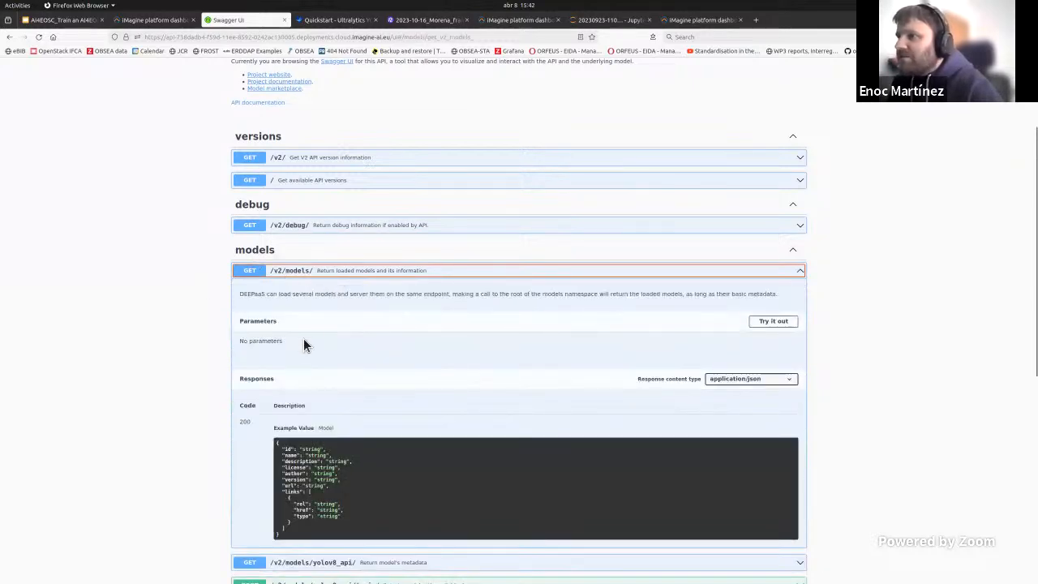
scroll(292, 345, down, 1)
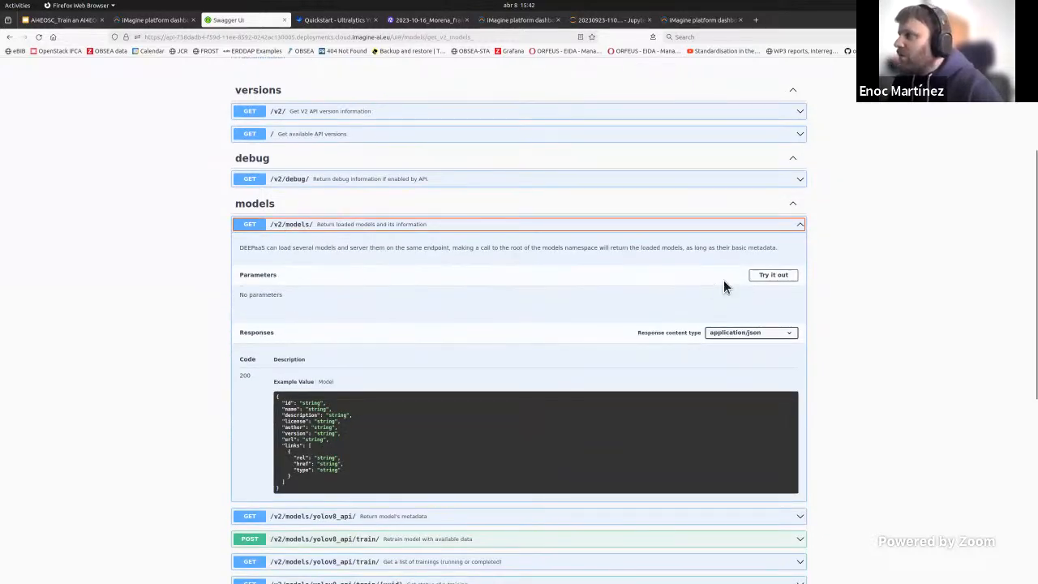
click(776, 279)
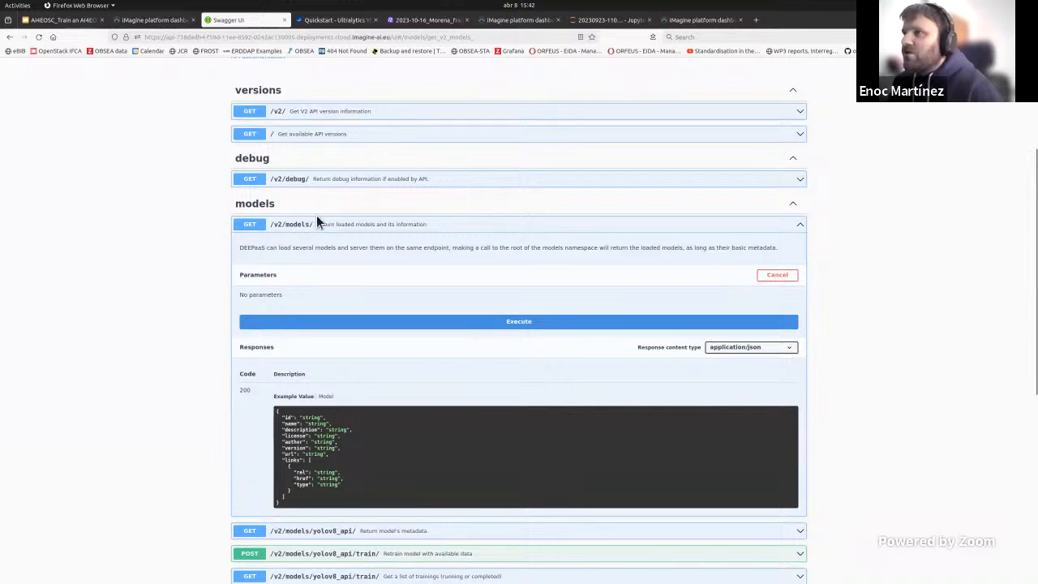
click(460, 325)
Step: Examine the models response body for the locally available models and datasets
scroll(324, 353, down, 1)
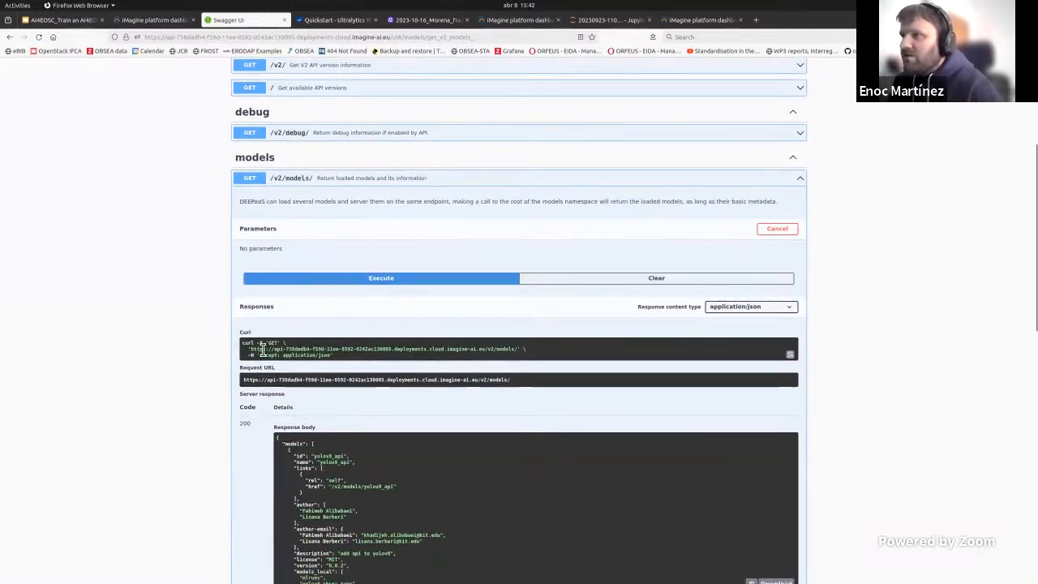
scroll(279, 324, down, 1)
scroll(279, 323, down, 1)
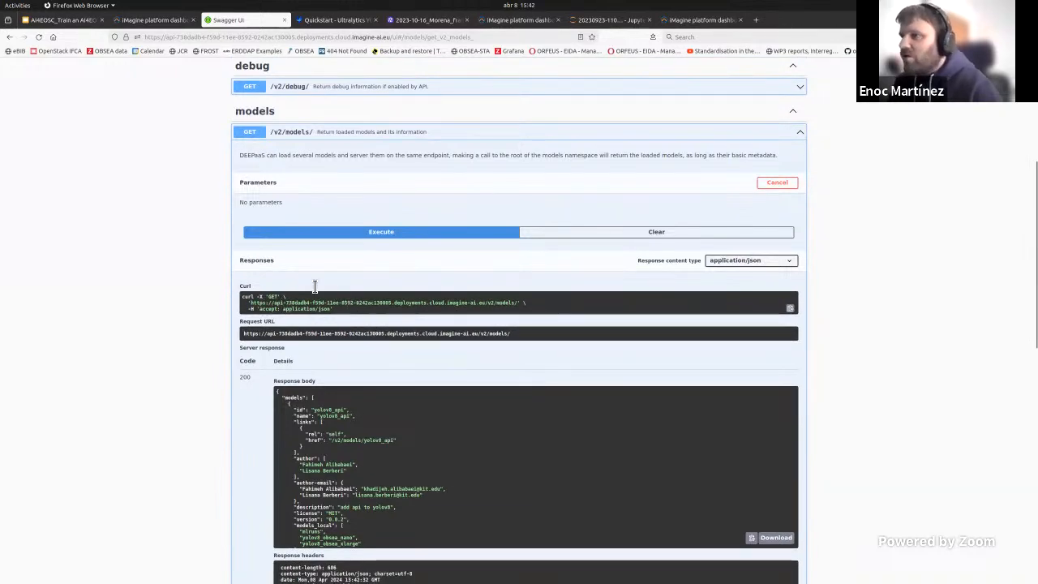
scroll(422, 337, down, 1)
scroll(324, 170, up, 1)
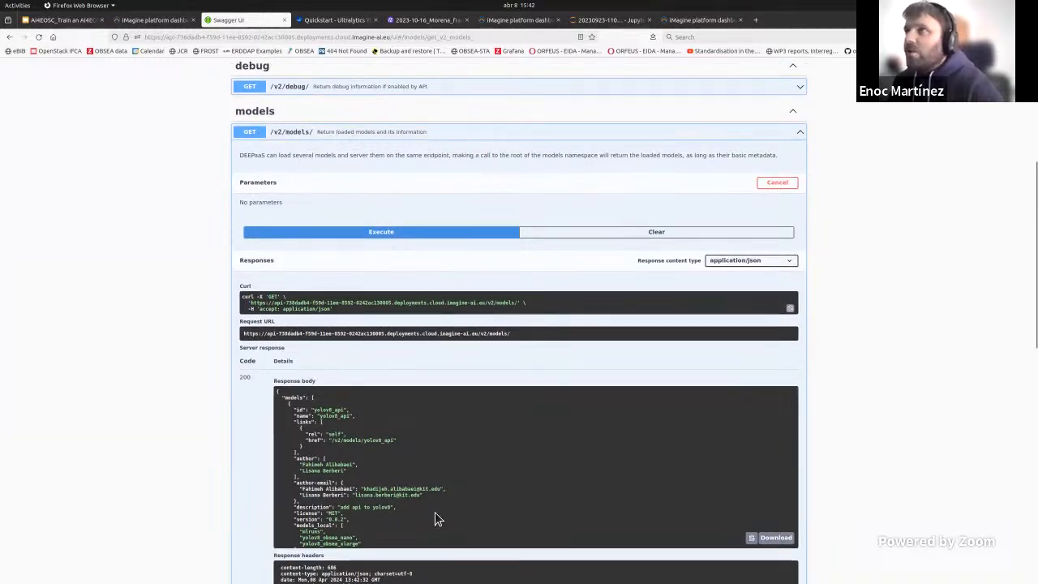
scroll(428, 499, down, 1)
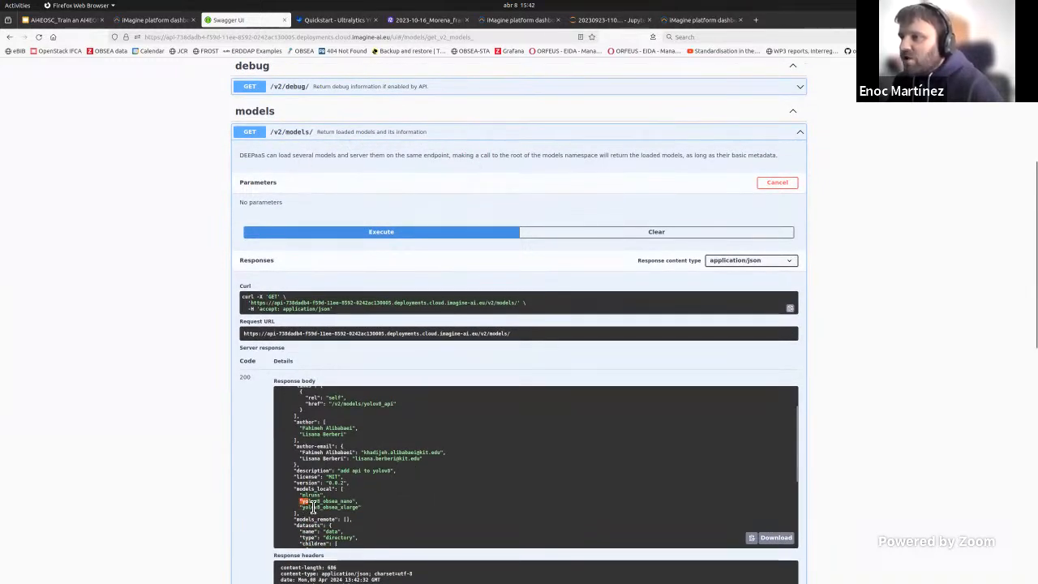
drag(301, 501, 355, 514)
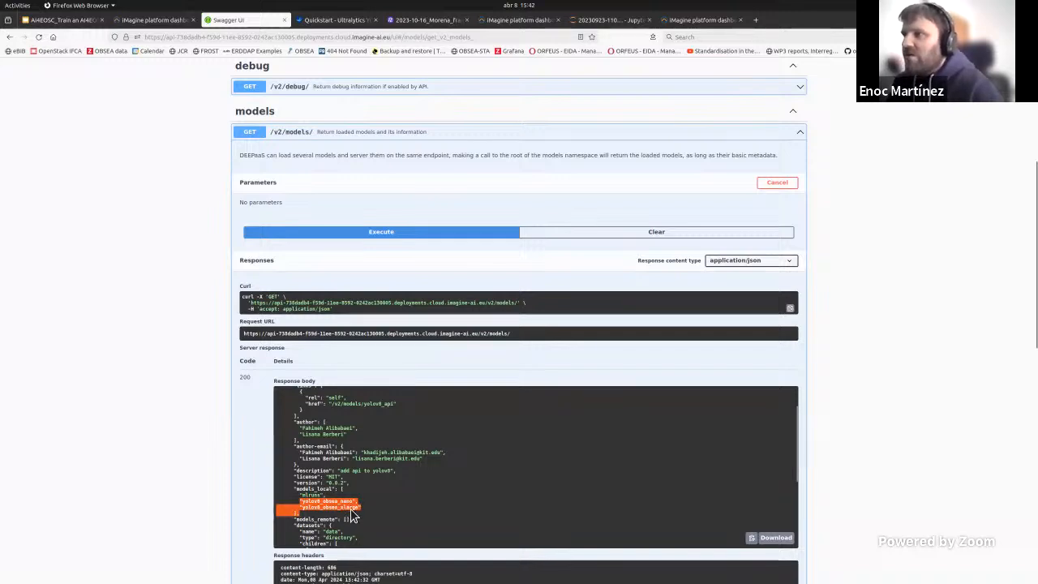
scroll(350, 515, down, 2)
scroll(189, 458, down, 2)
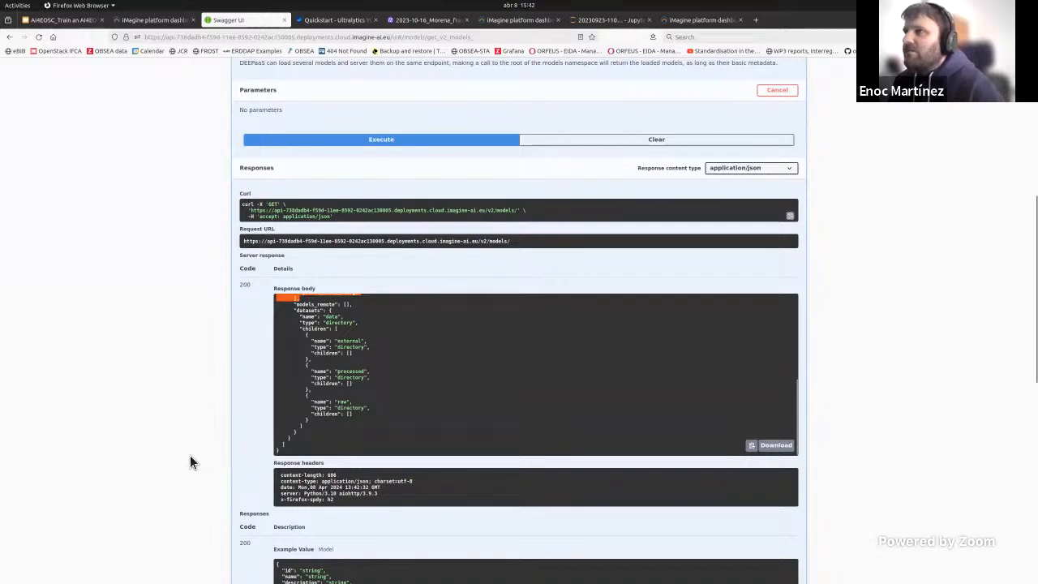
Step: Expand the POST /v2/models/yolov8_api/predict/ endpoint and make its parameters editable
scroll(190, 456, down, 7)
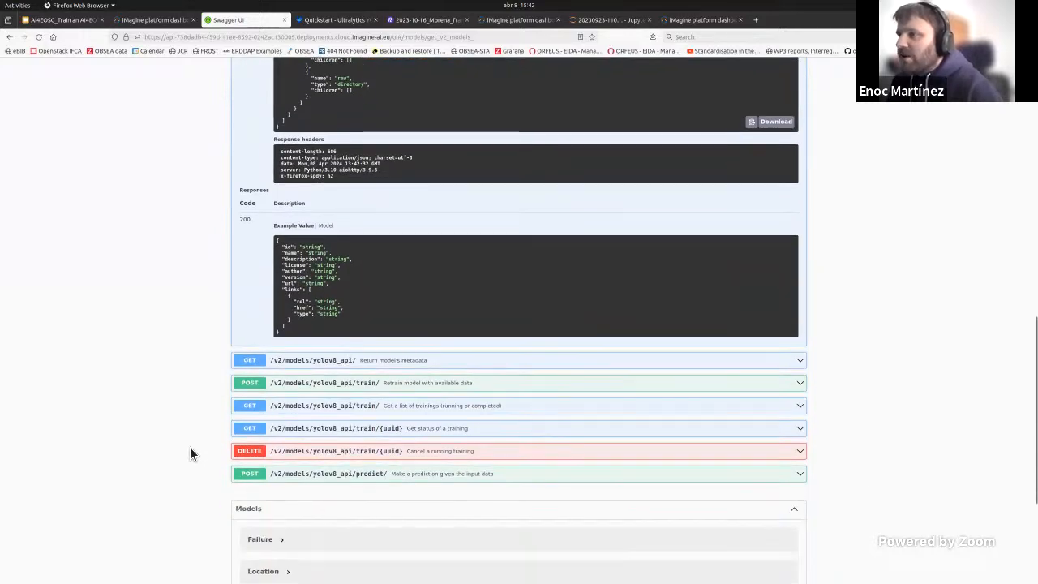
click(329, 474)
scroll(308, 470, down, 3)
scroll(297, 465, down, 1)
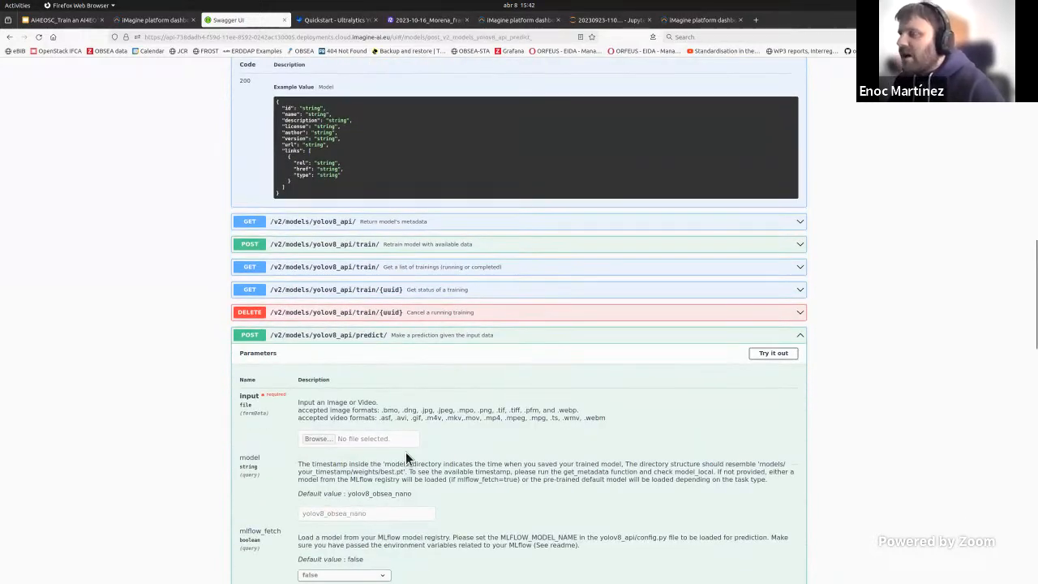
click(773, 355)
scroll(455, 366, down, 2)
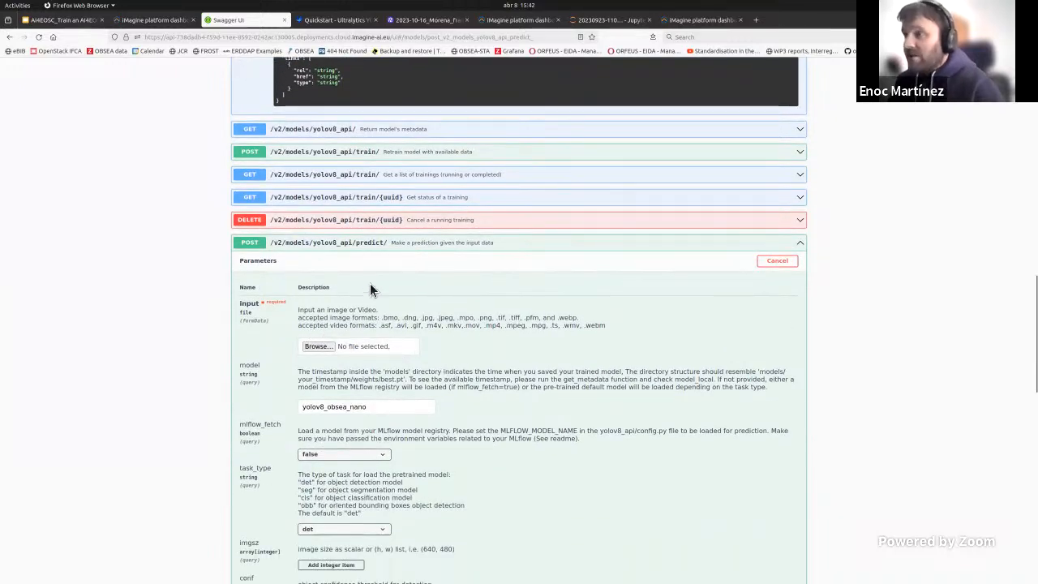
key(alt+Tab)
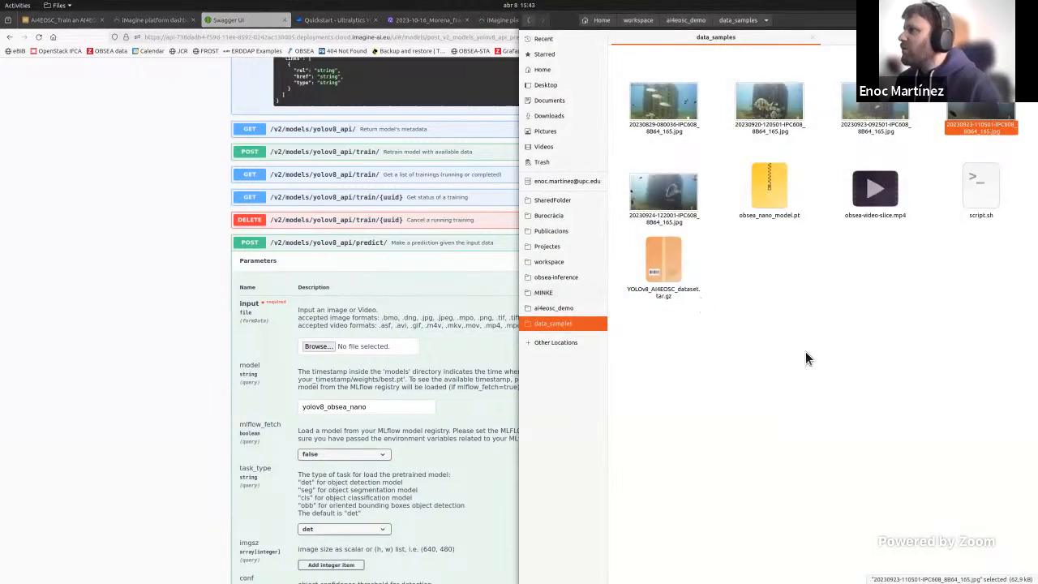
double_click(671, 173)
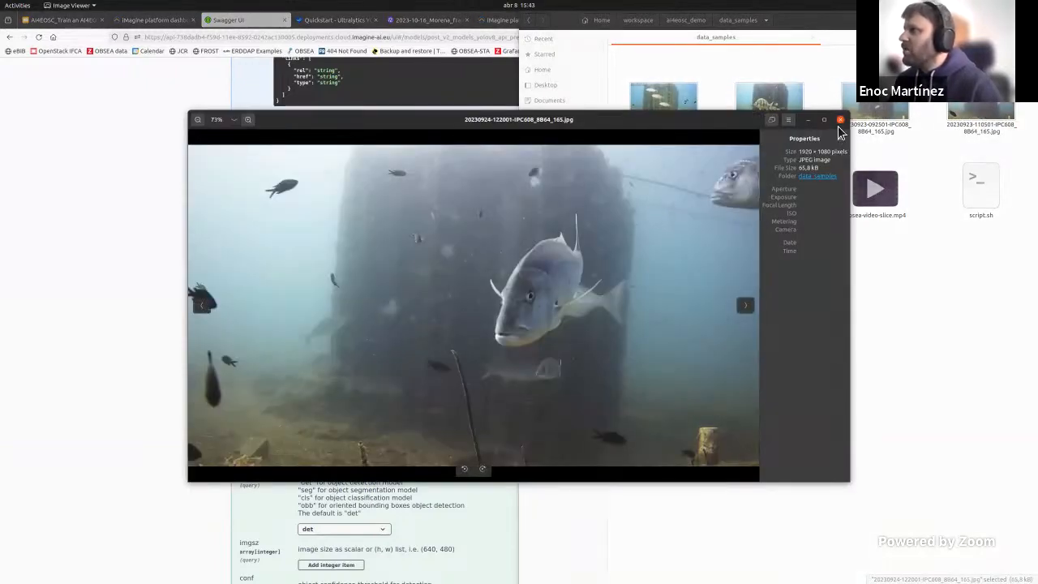
click(841, 120)
drag(666, 194, 316, 344)
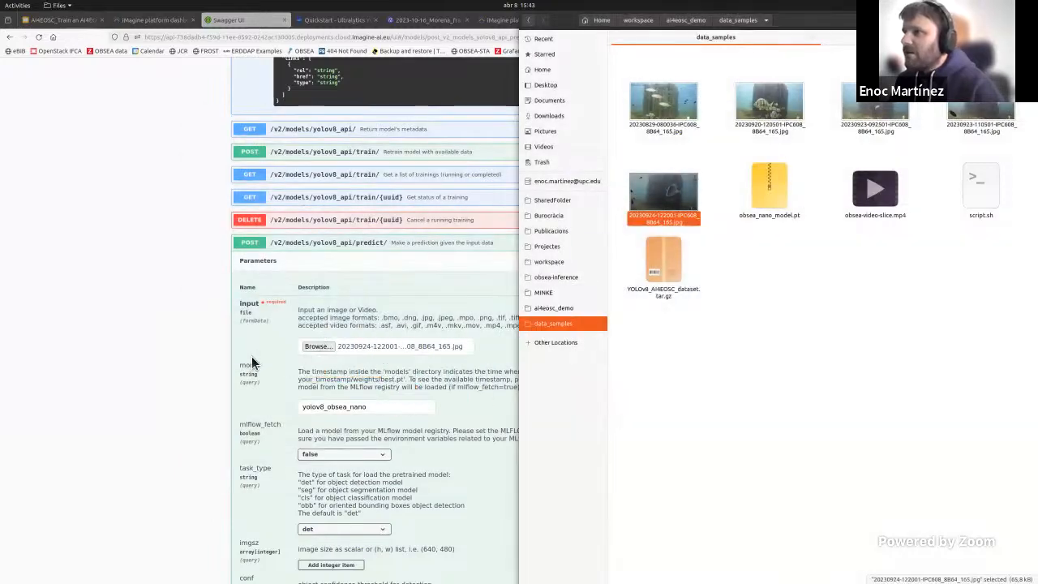
click(206, 346)
Step: Review the prediction parameters and set the accept return format to image/png
scroll(338, 387, down, 3)
scroll(335, 397, down, 5)
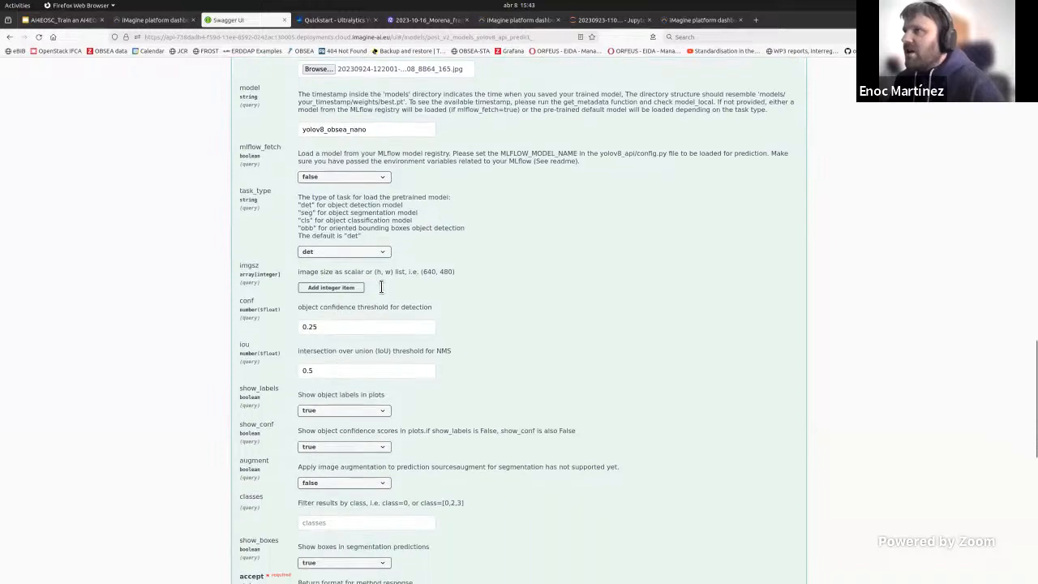
click(334, 462)
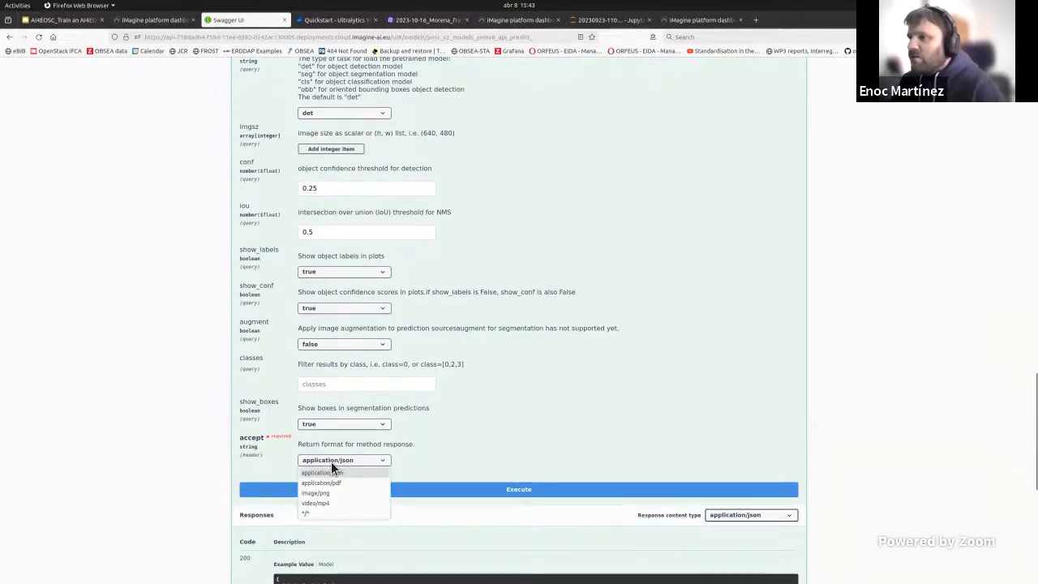
click(331, 462)
scroll(373, 389, up, 3)
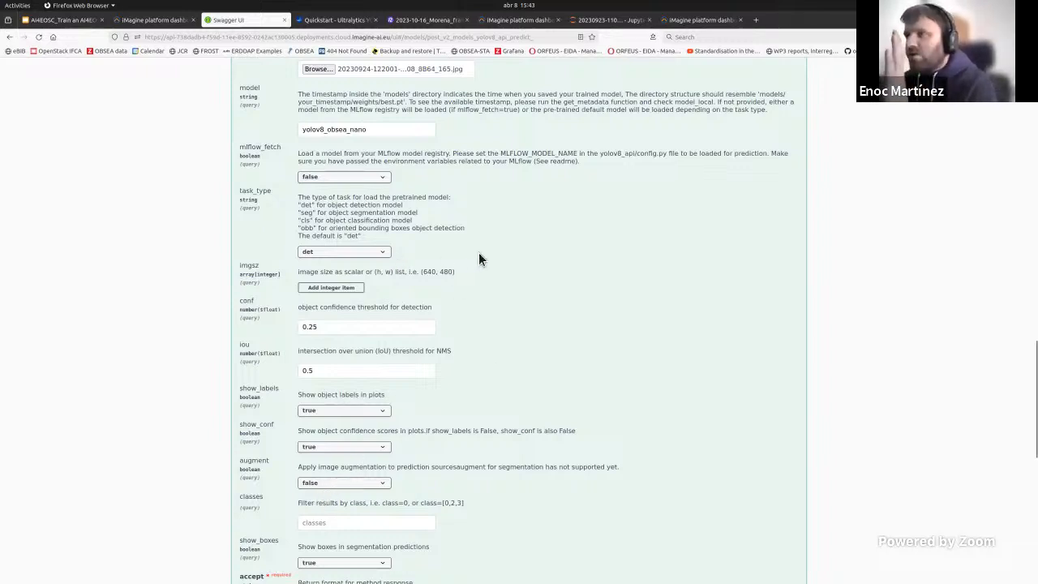
scroll(372, 461, down, 1)
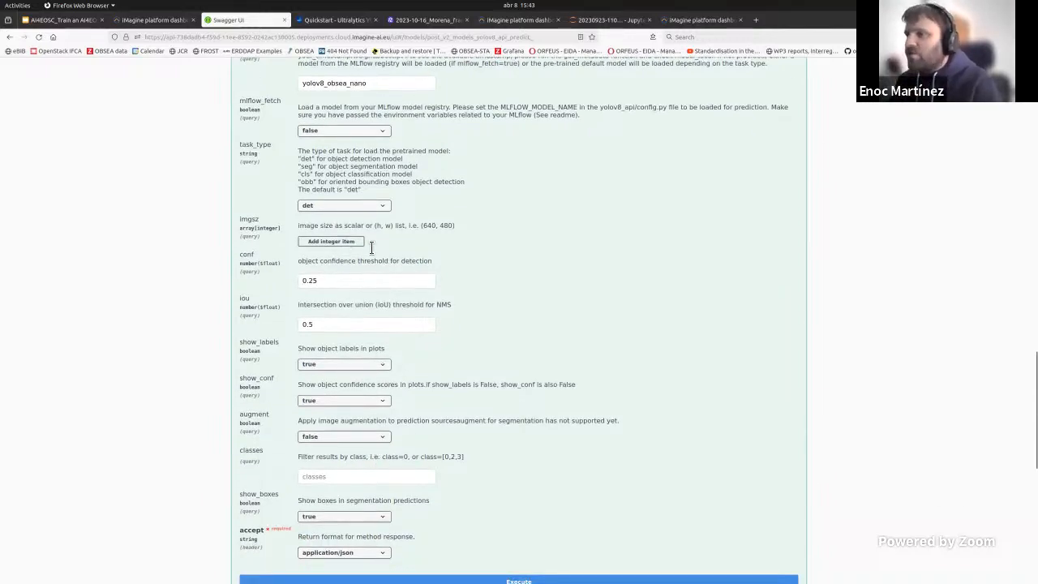
scroll(422, 461, down, 1)
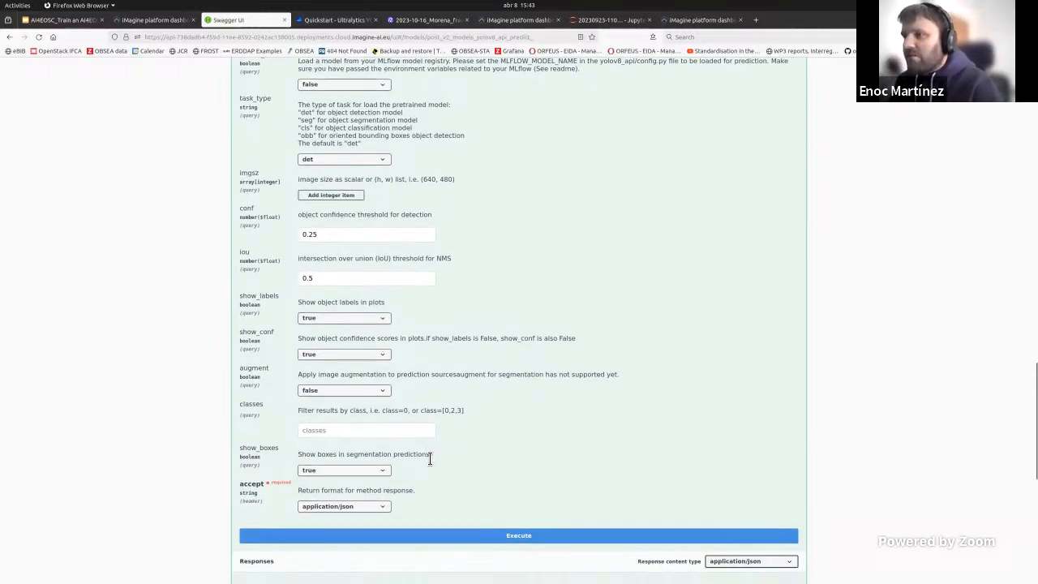
click(375, 504)
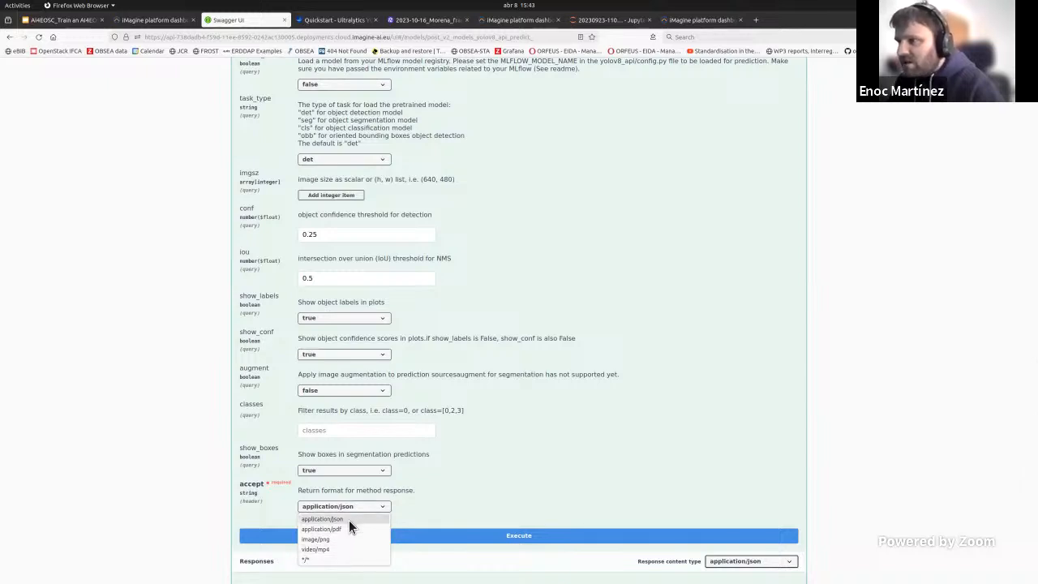
click(339, 539)
scroll(204, 471, down, 1)
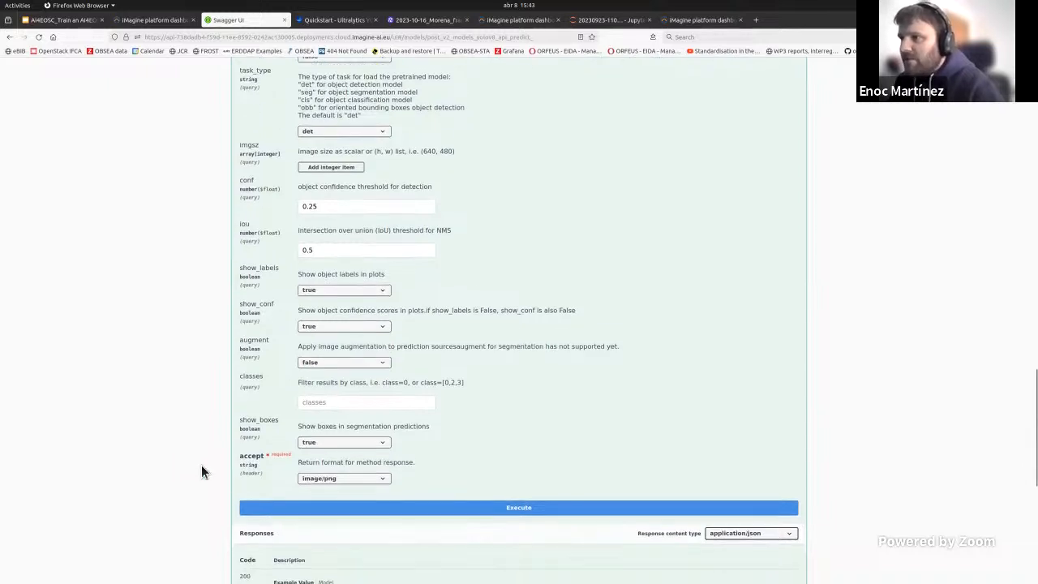
click(339, 460)
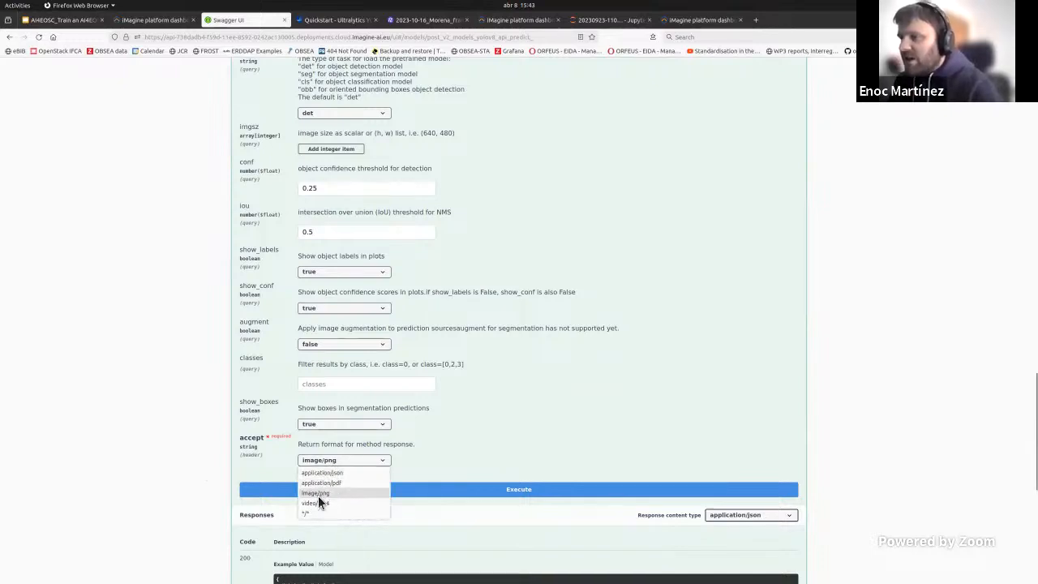
click(318, 494)
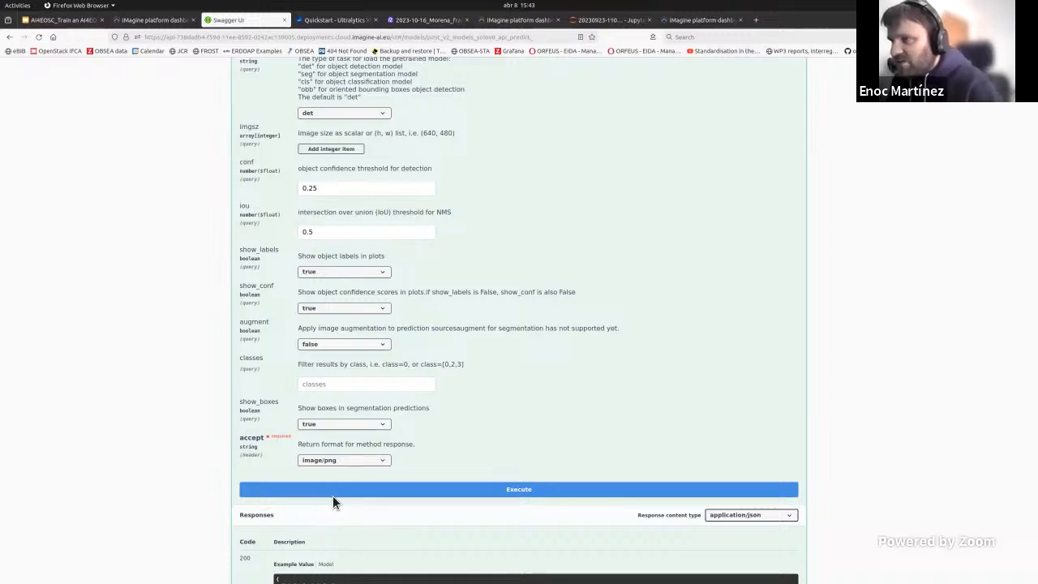
Step: Execute the predict request and examine the annotated image in the response body
click(524, 491)
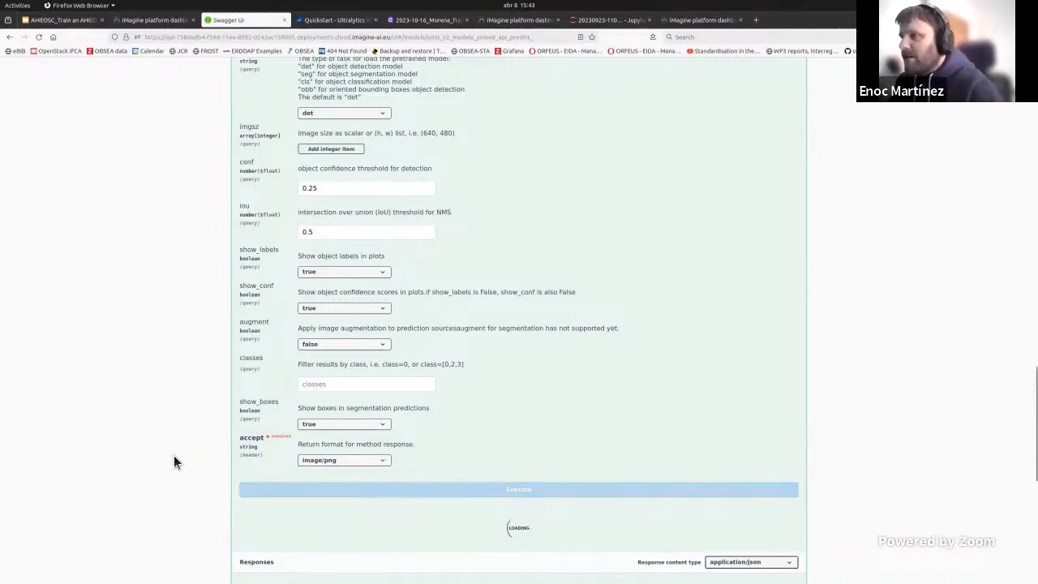
scroll(149, 443, down, 3)
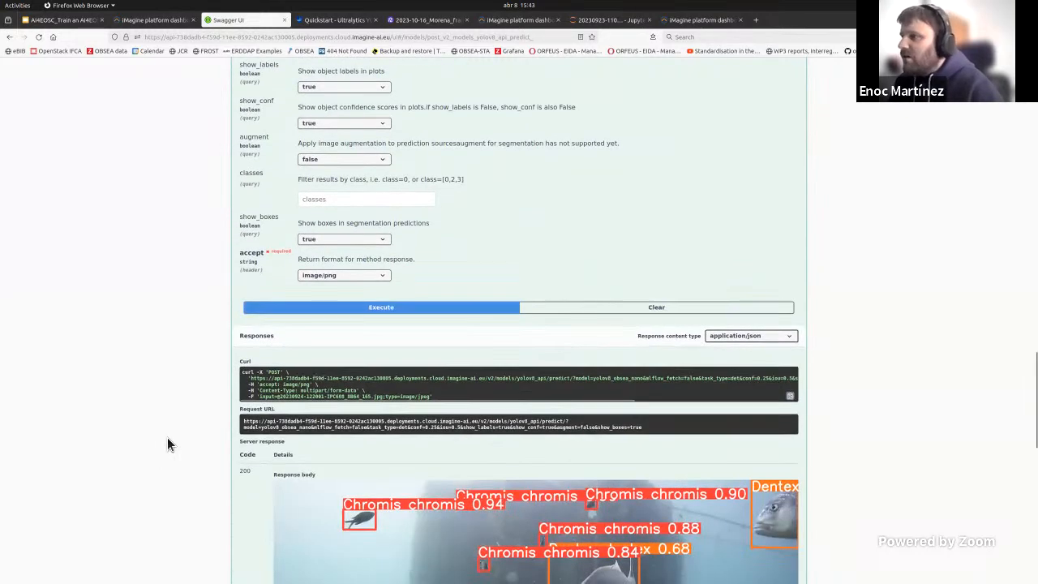
scroll(167, 438, down, 2)
scroll(203, 438, down, 3)
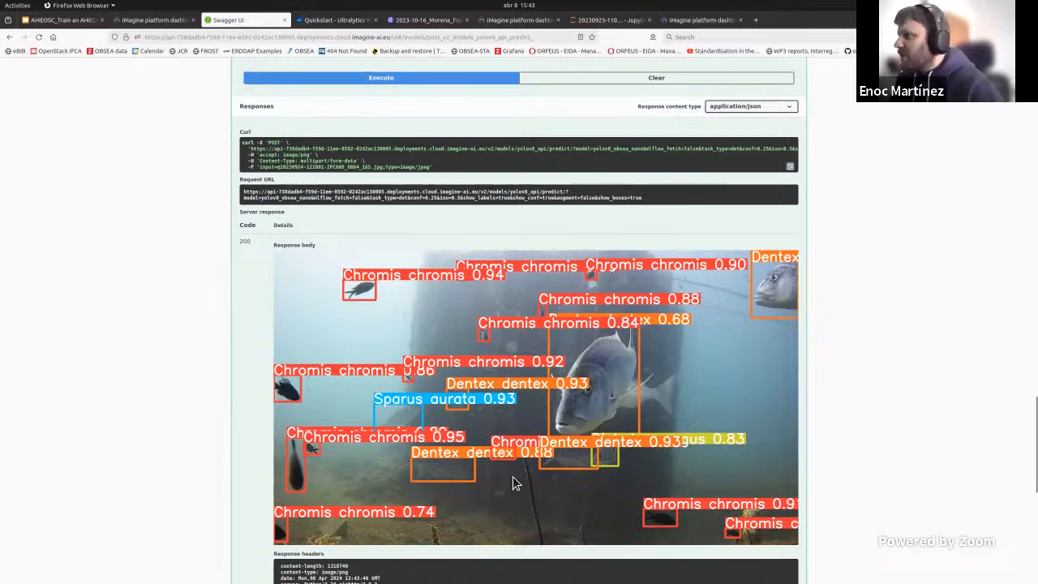
scroll(516, 487, up, 3)
scroll(448, 457, down, 2)
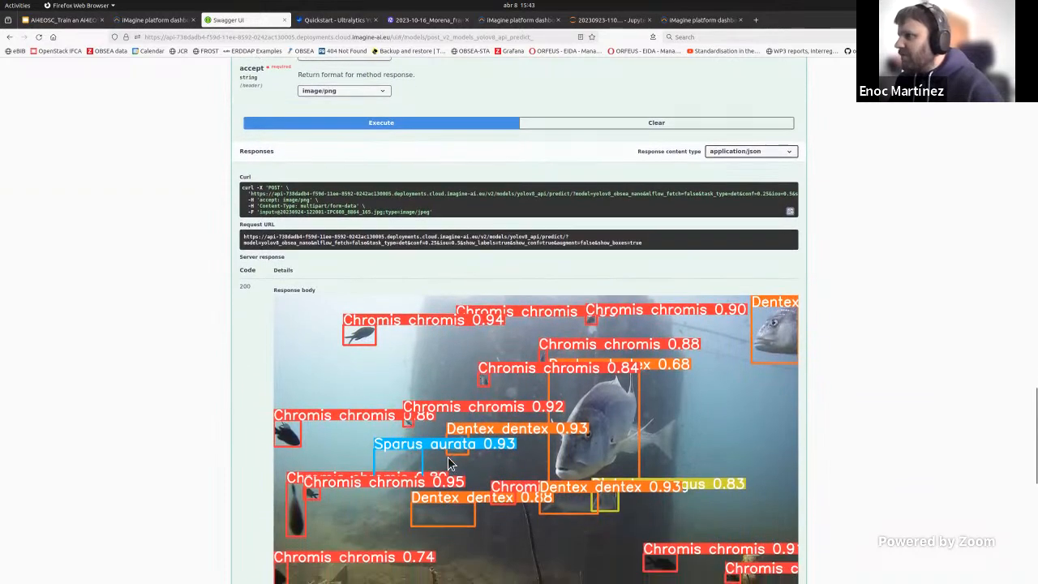
Step: Rerun the prediction with application/json as the return format and examine the predictions in the response body
scroll(365, 170, up, 2)
click(339, 182)
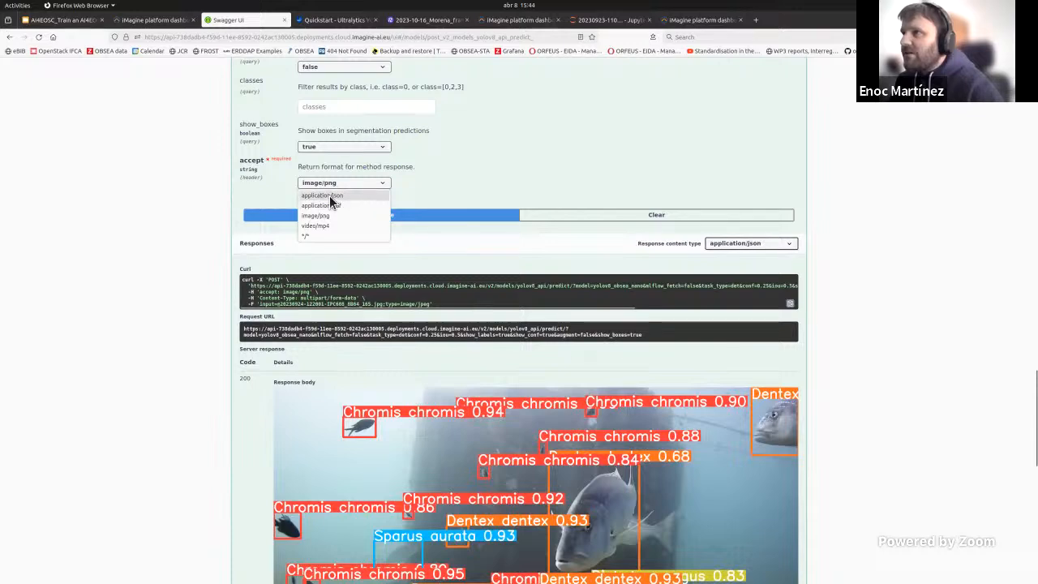
click(330, 200)
click(368, 216)
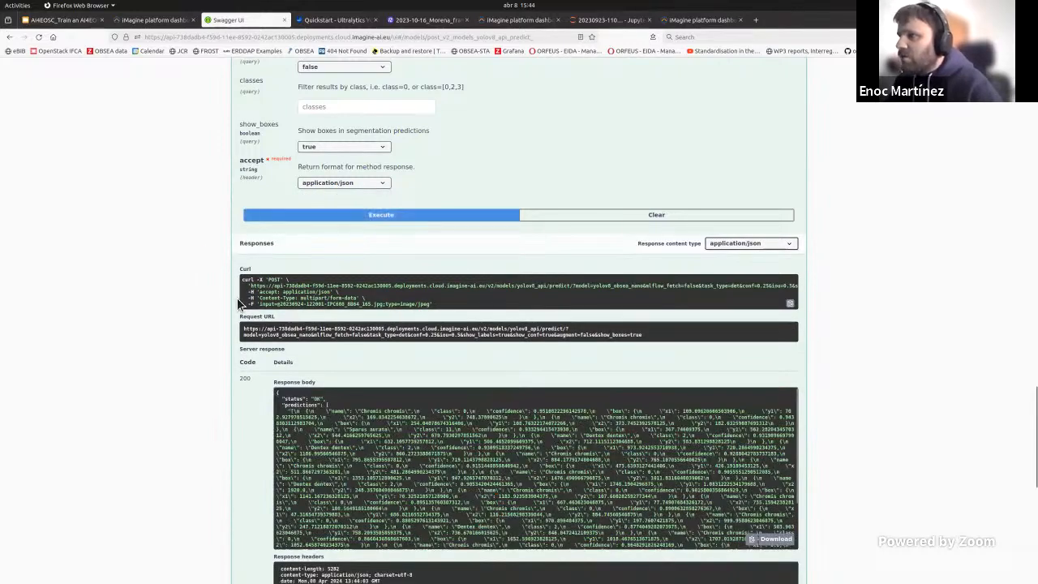
scroll(325, 389, down, 1)
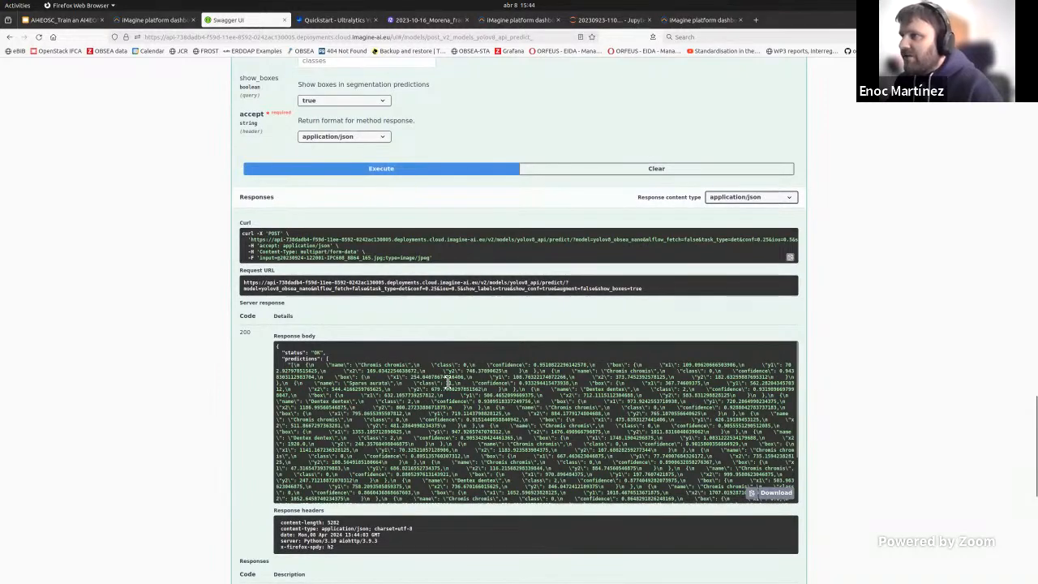
scroll(509, 444, down, 1)
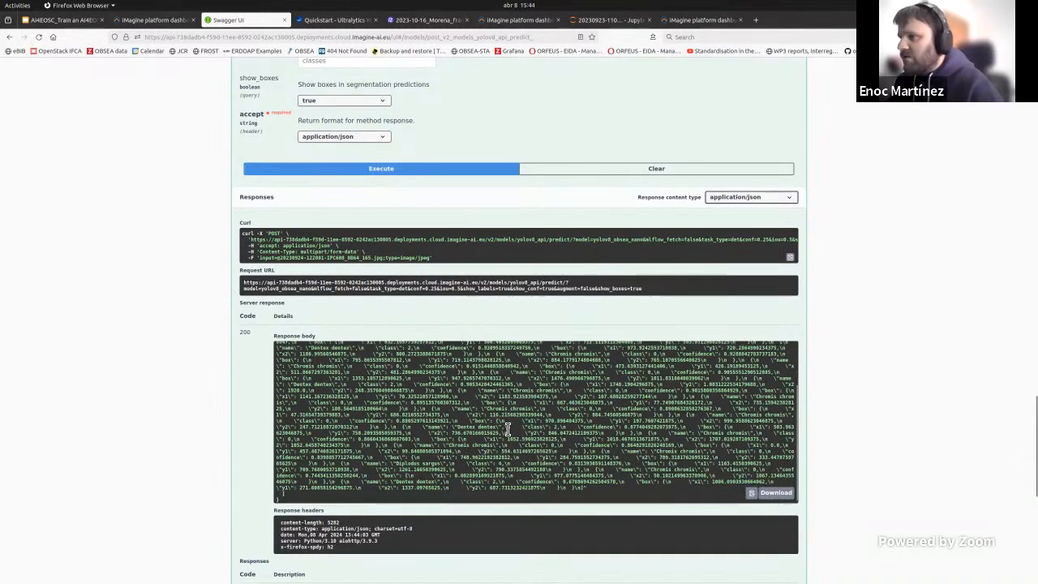
scroll(351, 371, up, 1)
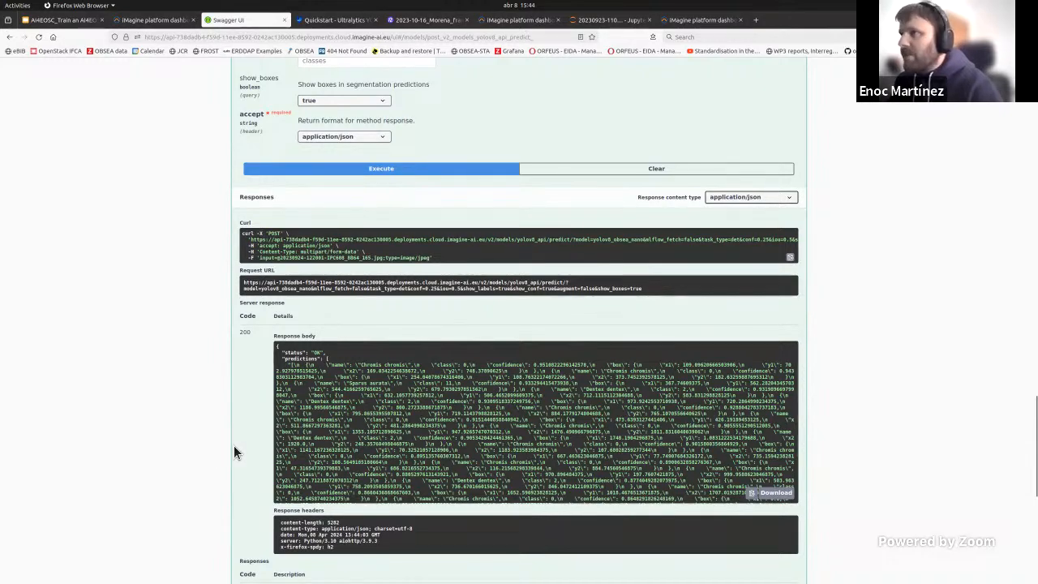
Step: Replace the request's input file with obsea-video-slice.mp4 from the data_samples folder
scroll(239, 453, up, 5)
scroll(285, 416, up, 3)
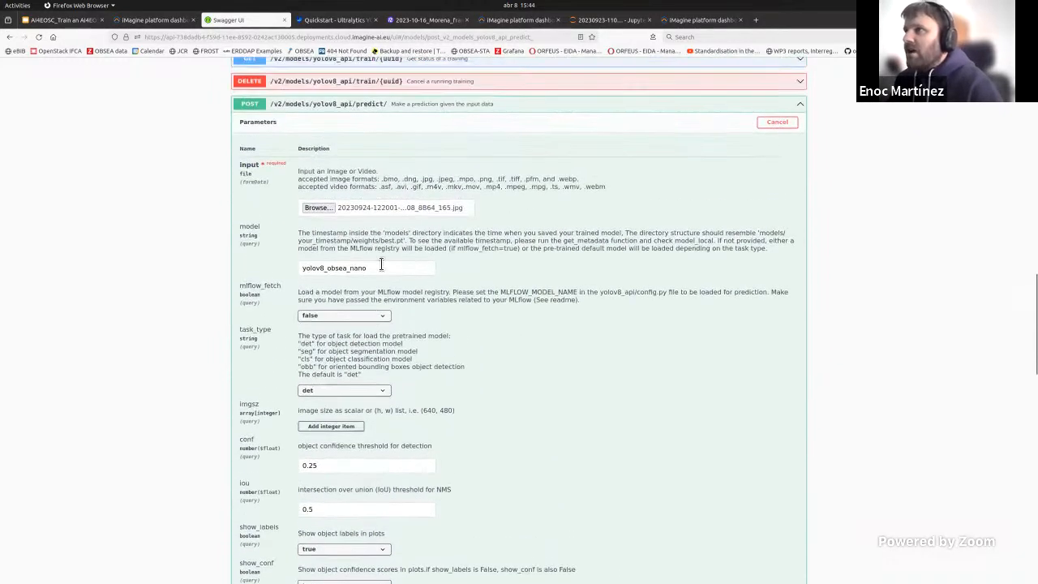
click(319, 209)
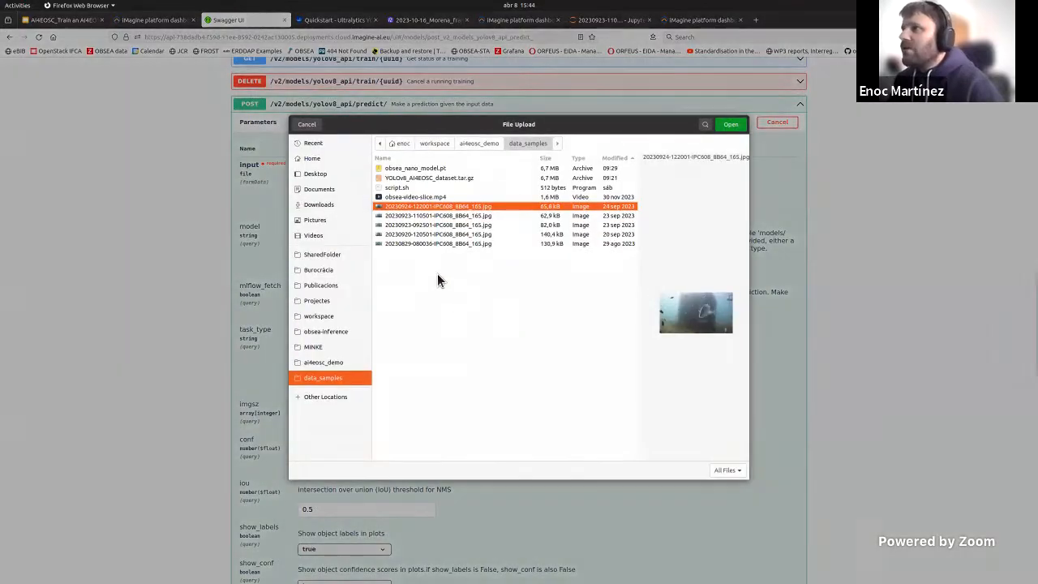
click(411, 197)
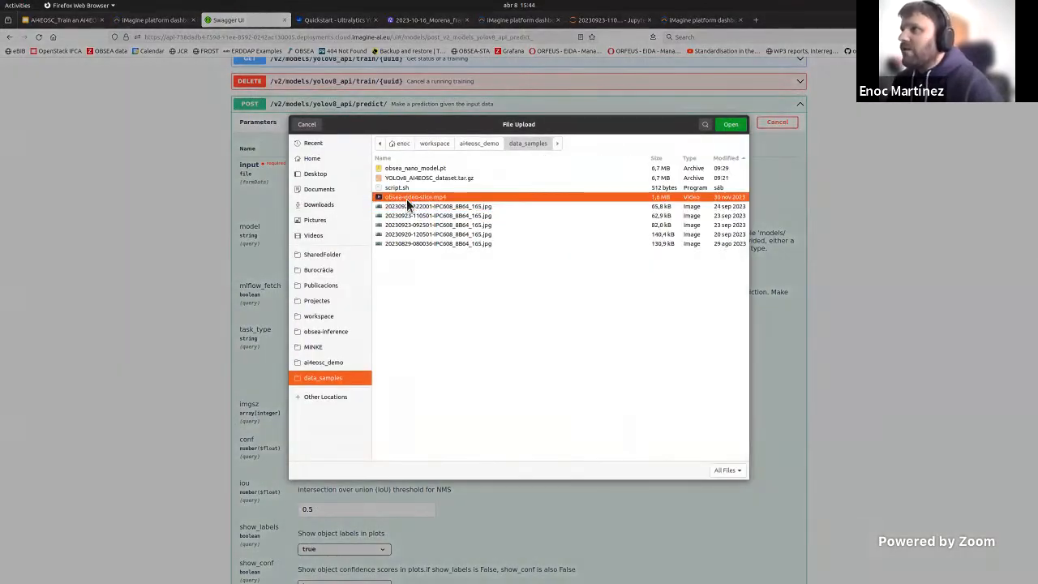
key(Return)
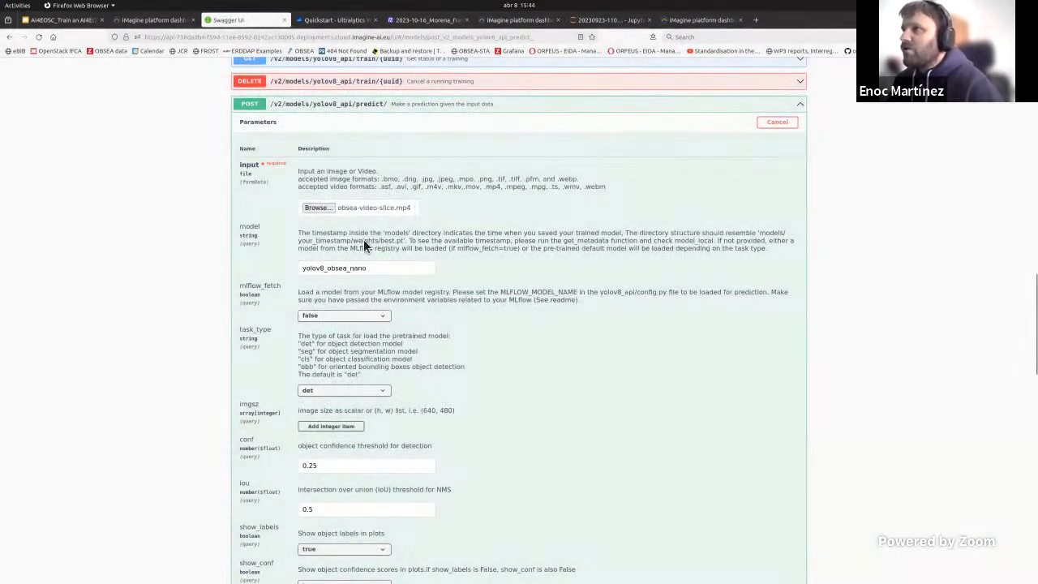
Step: Set the return format to video/mp4 and execute the predict request
scroll(403, 217, down, 1)
scroll(331, 425, down, 5)
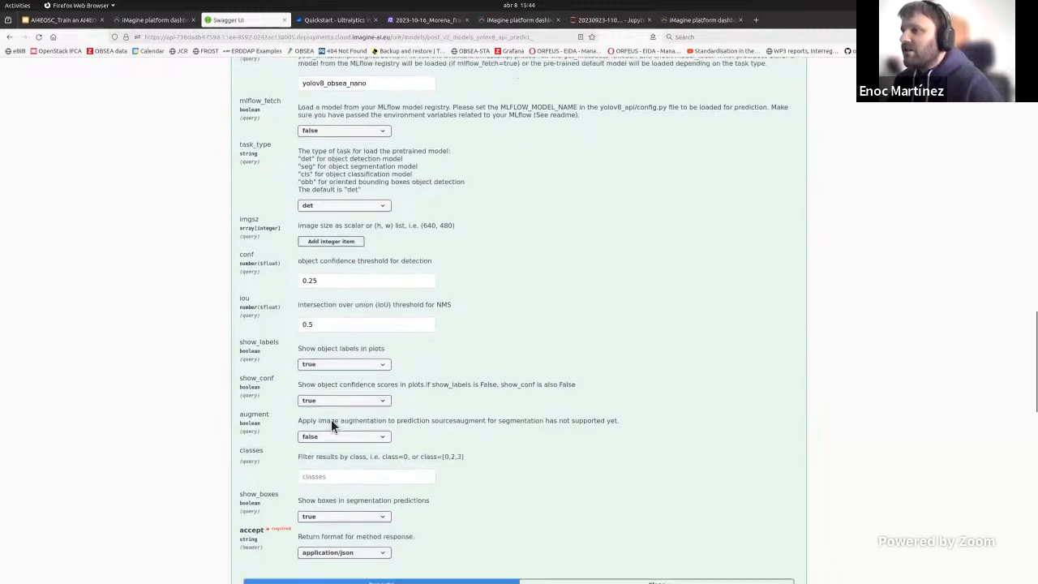
click(336, 459)
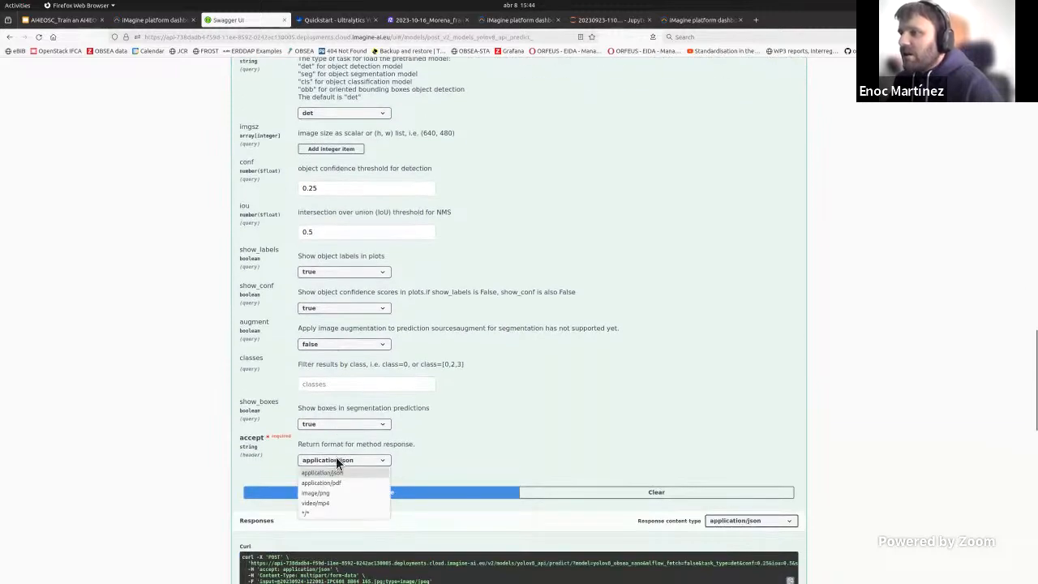
click(312, 507)
click(387, 492)
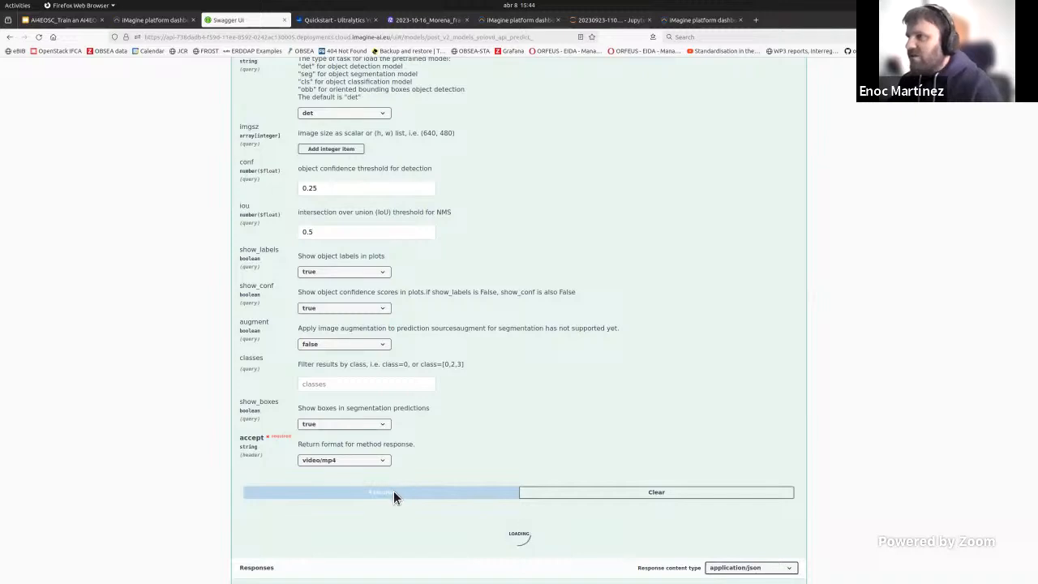
Step: Switch to the file manager, play obsea-video-slice.mp4 in VLC media player and move the player window aside
key(alt+Tab)
double_click(863, 207)
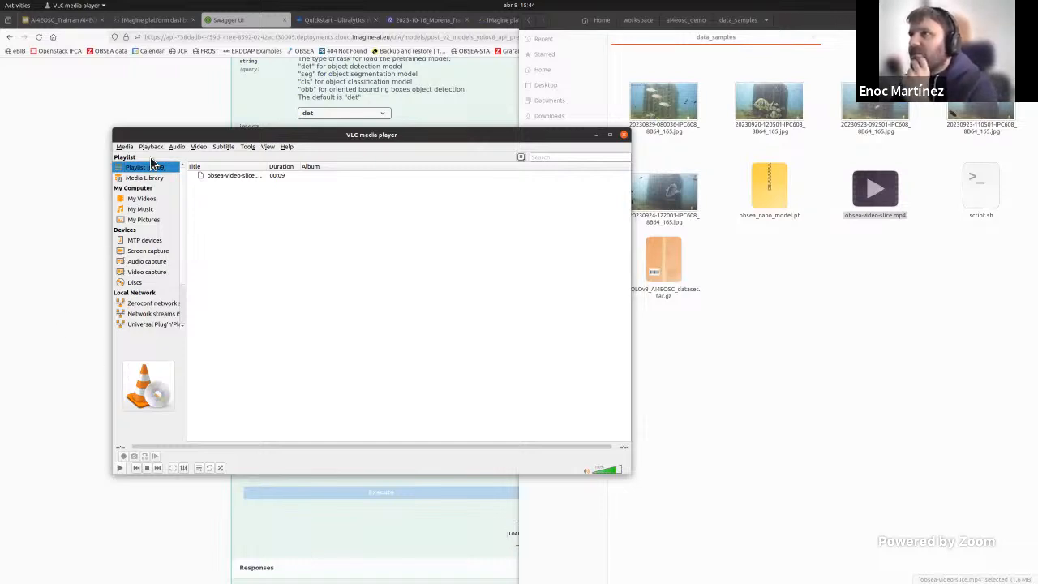
drag(155, 140, 526, 142)
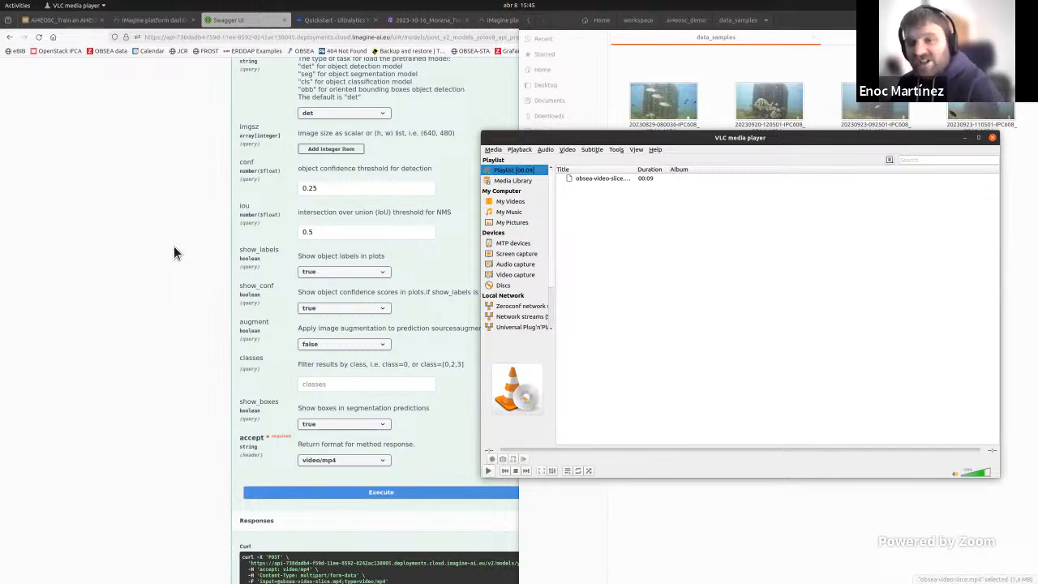
Step: Return to the browser's prediction response and open the output.mp4 result in VLC media player to watch the detections
click(163, 348)
scroll(282, 386, down, 2)
scroll(283, 394, down, 1)
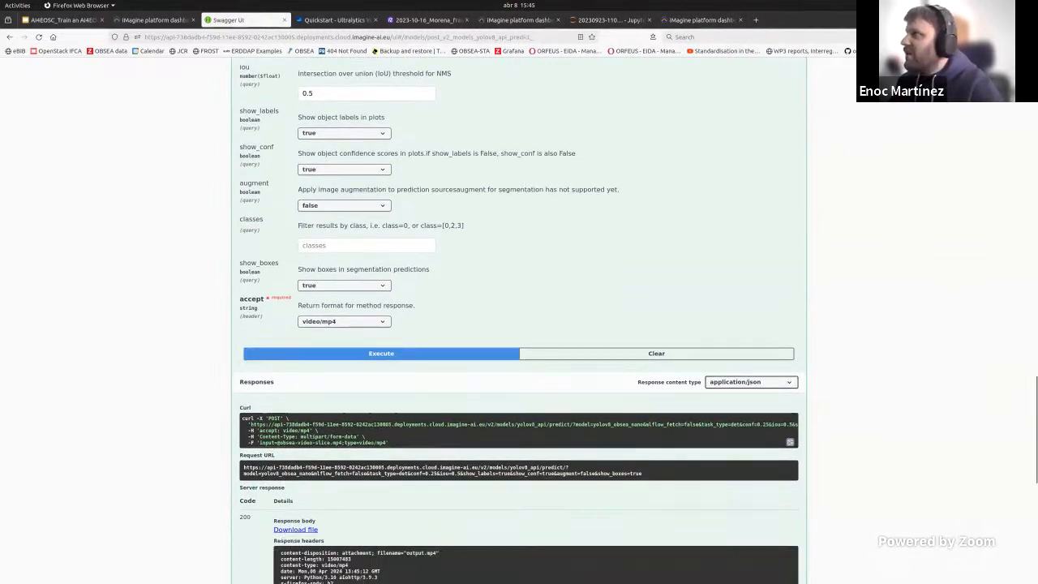
click(894, 37)
click(508, 189)
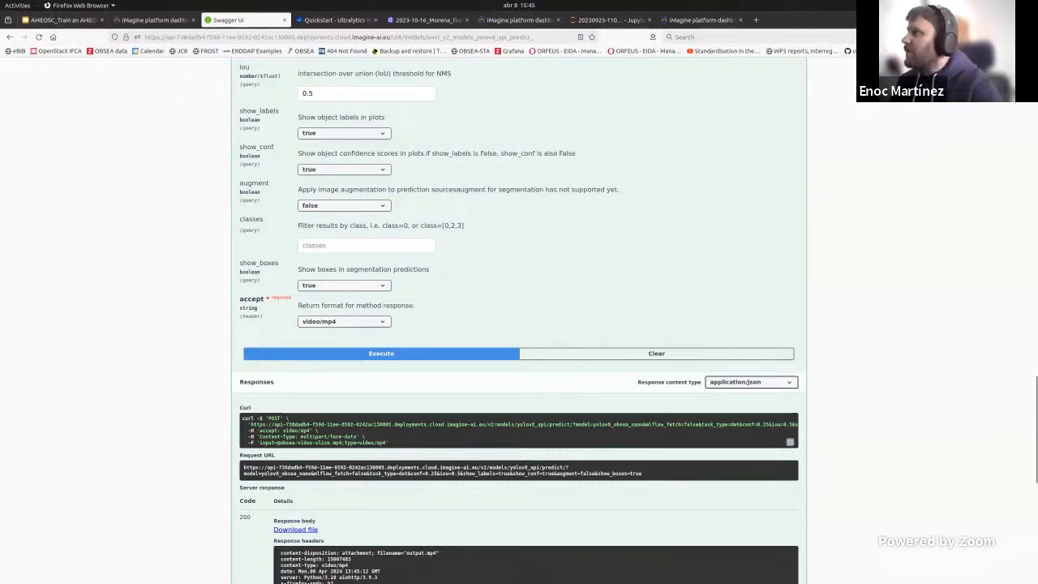
click(924, 5)
click(915, 29)
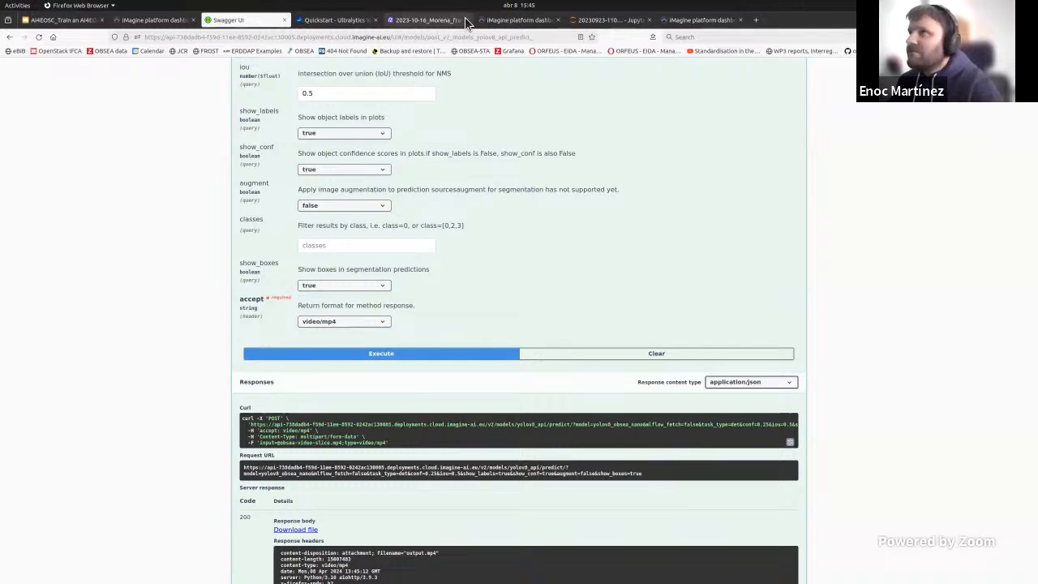
click(924, 6)
click(915, 29)
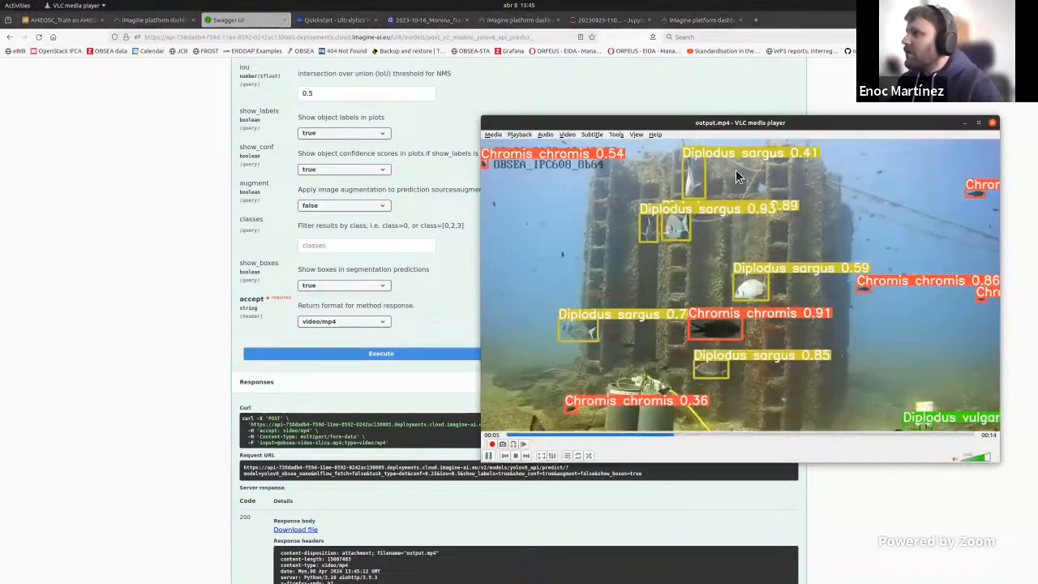
drag(640, 123, 487, 109)
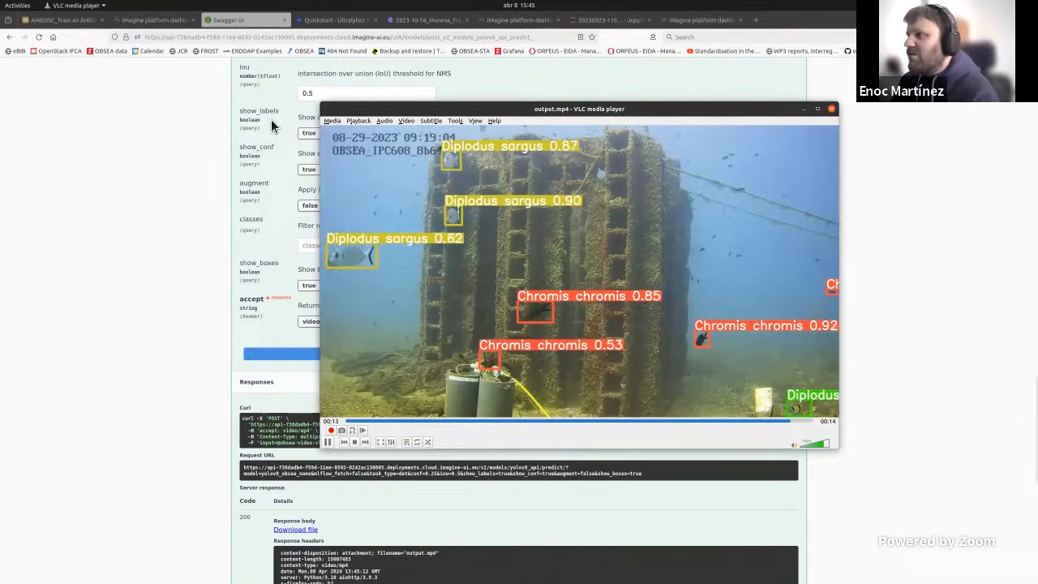
Step: Switch to the AI4EOSC presentation in the browser and advance to the Conclusions slide
click(50, 20)
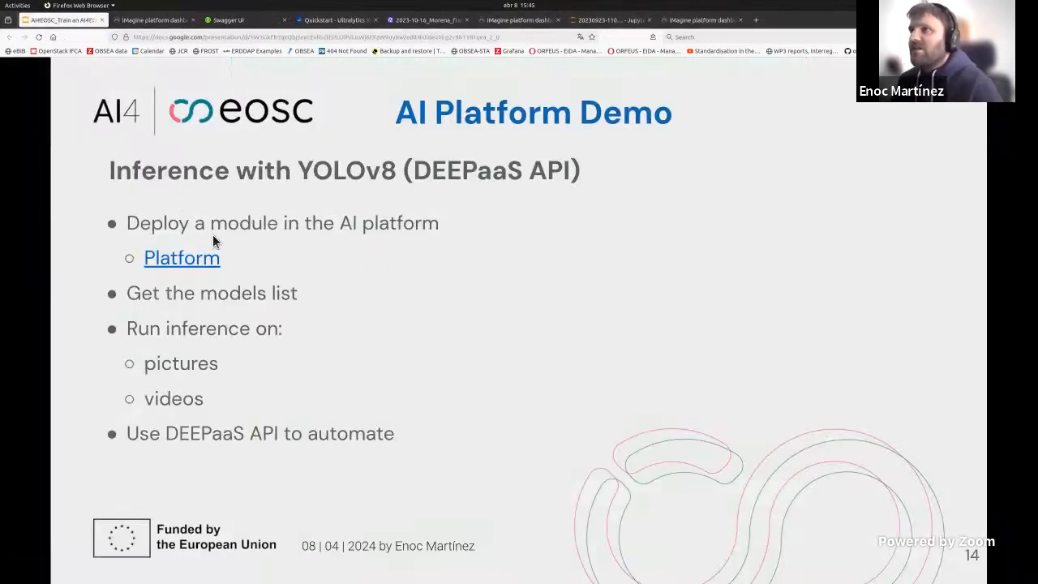
key(Right)
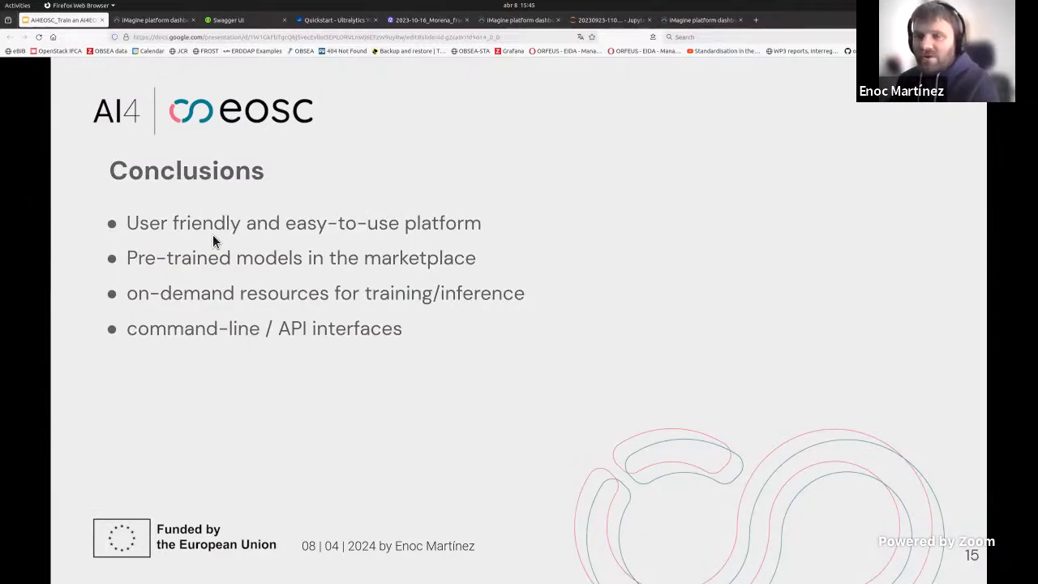